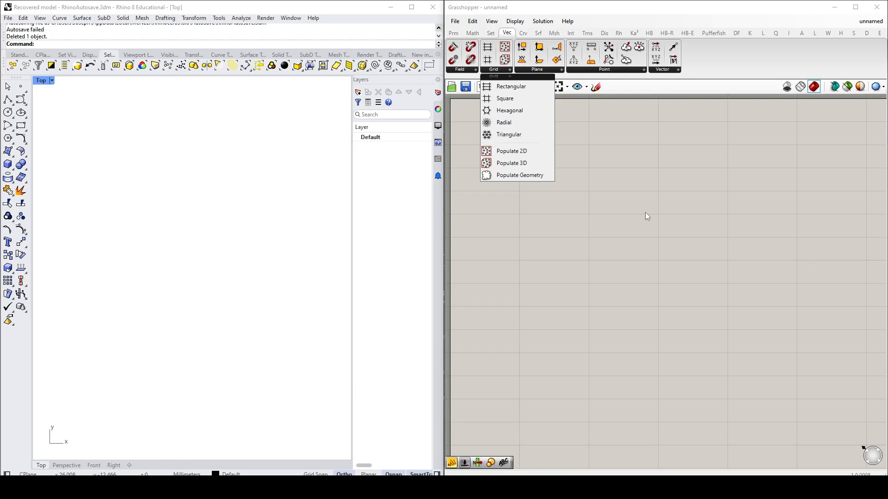
Step: Place two Series components on the canvas, one directly below the other
click(645, 213)
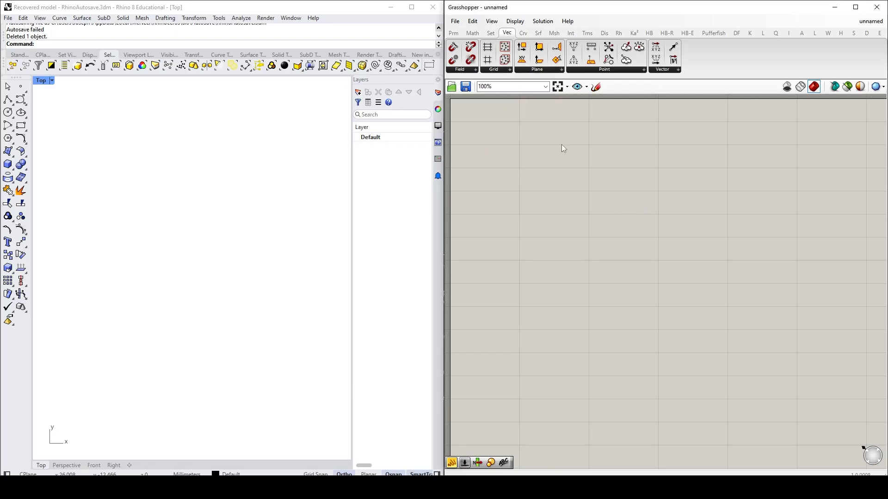
click(491, 31)
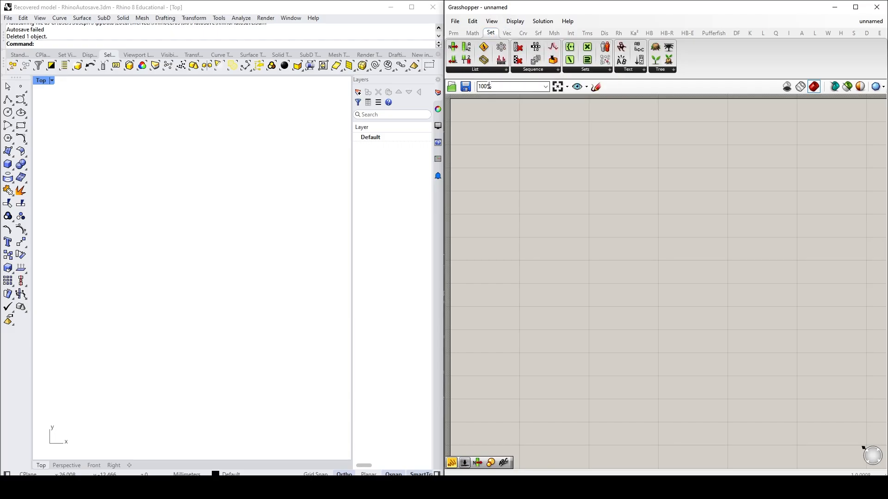
click(543, 70)
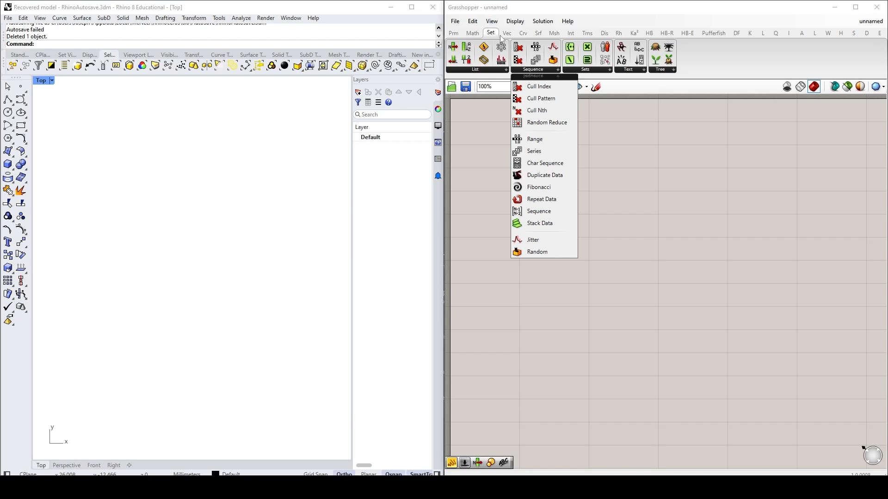
drag(536, 151, 632, 238)
click(691, 238)
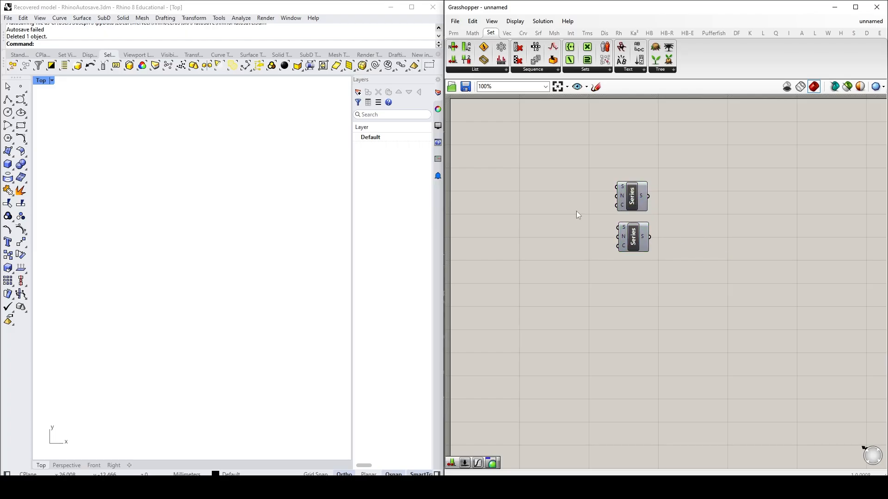
mouse_move(626, 243)
click(632, 243)
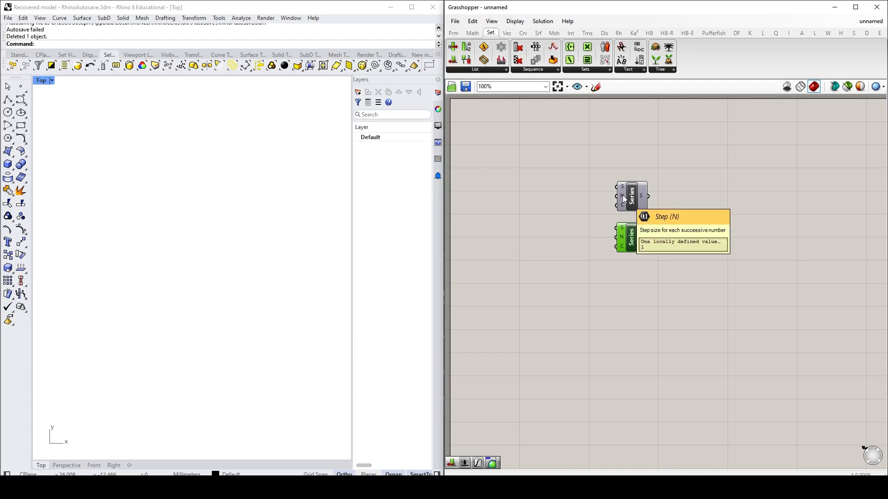
Step: Add a number slider with value 5 and connect it to the upper Series component's Count input
double_click(561, 215)
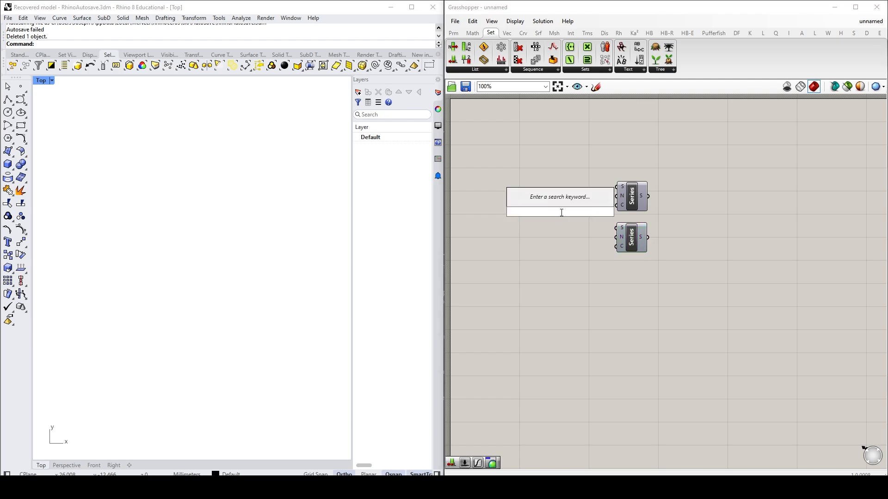
text(5)
key(Return)
drag(599, 212, 580, 210)
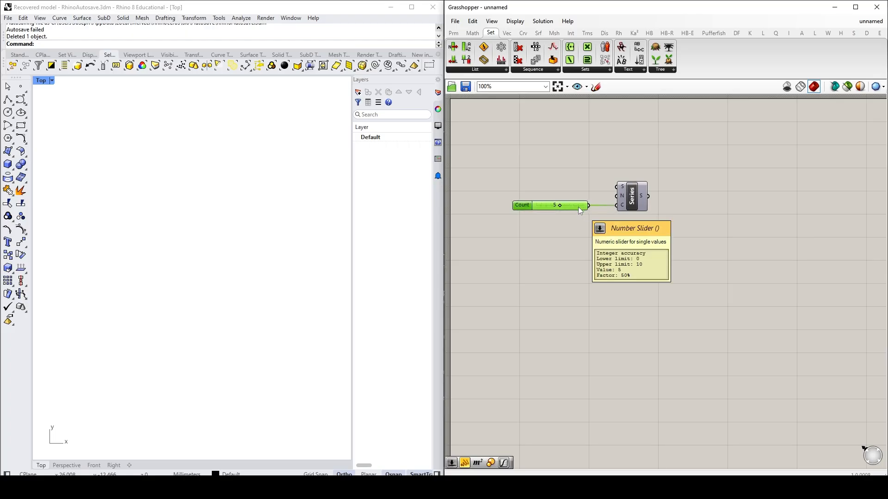
Step: Duplicate the Count slider below the original and connect the copy to the lower Series component's Count input
key(ctrl+c)
key(ctrl+v)
drag(531, 210, 527, 247)
drag(587, 250, 637, 250)
click(680, 252)
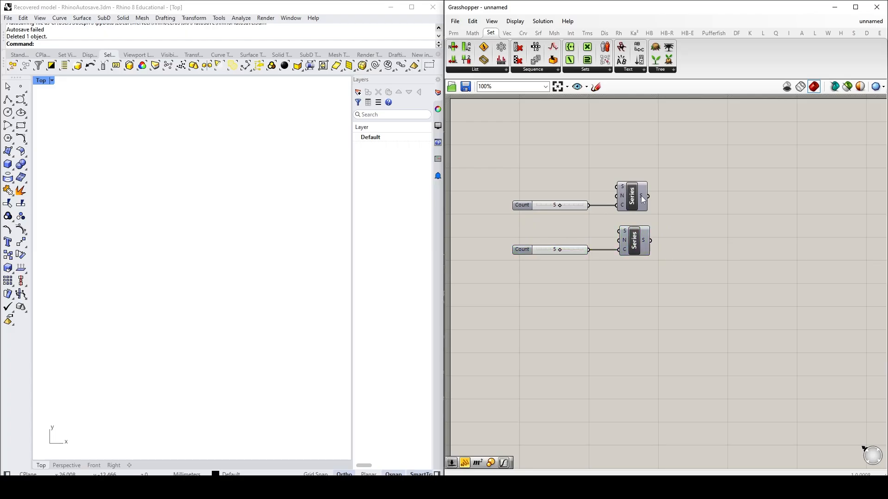
Step: Inspect the upper Series output in a temporary panel, and delete the panel
double_click(709, 190)
text(panel)
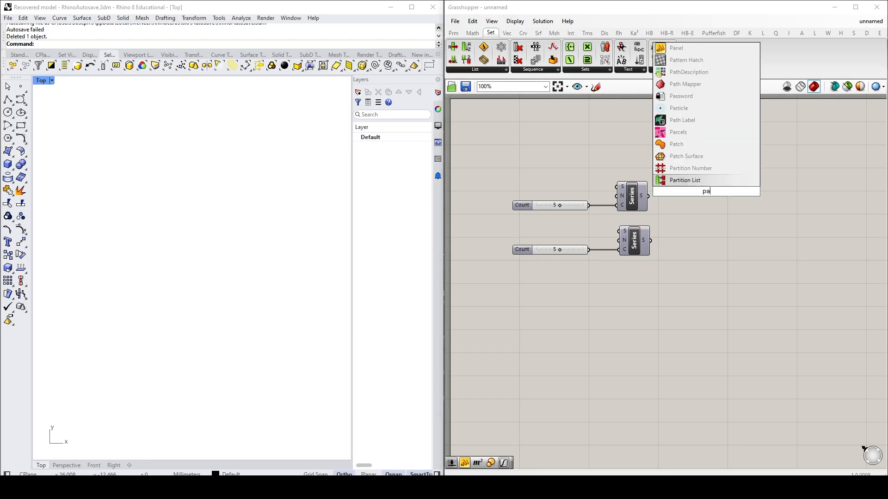
click(700, 168)
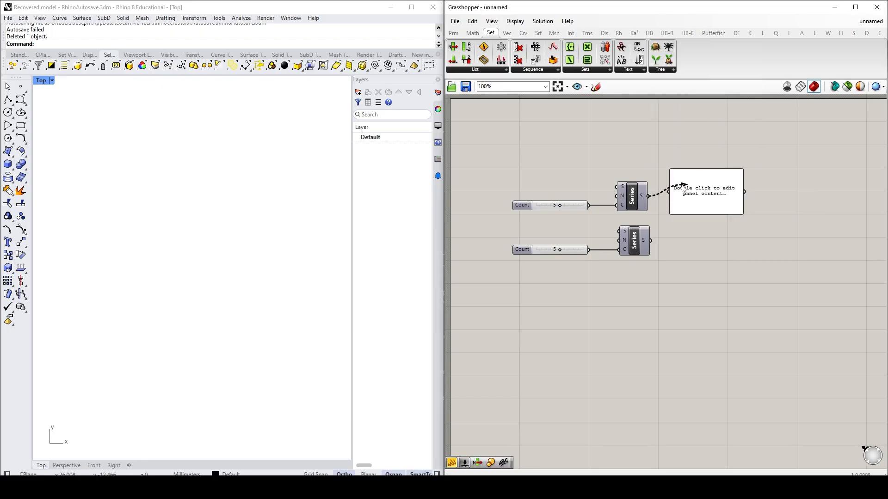
drag(648, 196, 668, 191)
drag(708, 211, 738, 200)
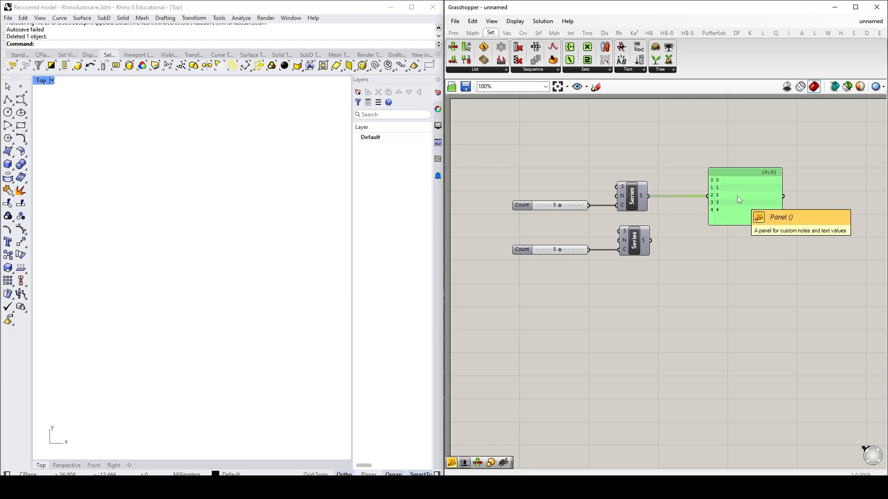
key(Delete)
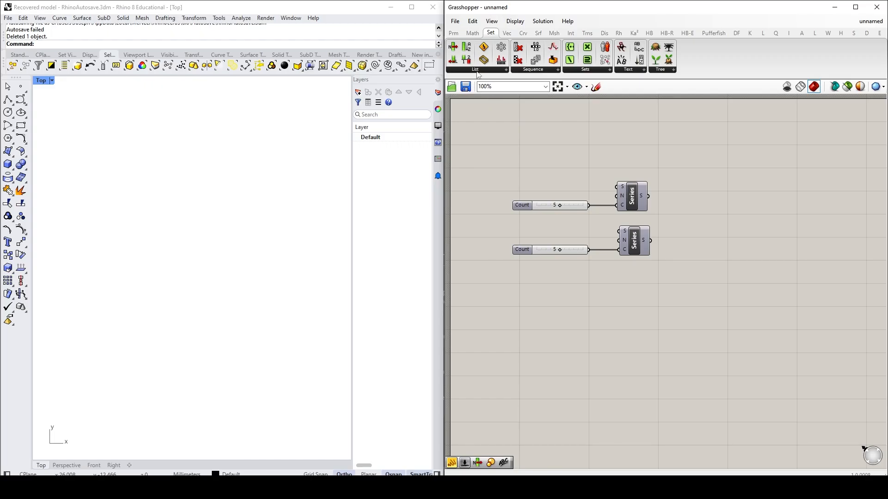
Step: Add a Construct Point component to the right of the two Series components
click(507, 33)
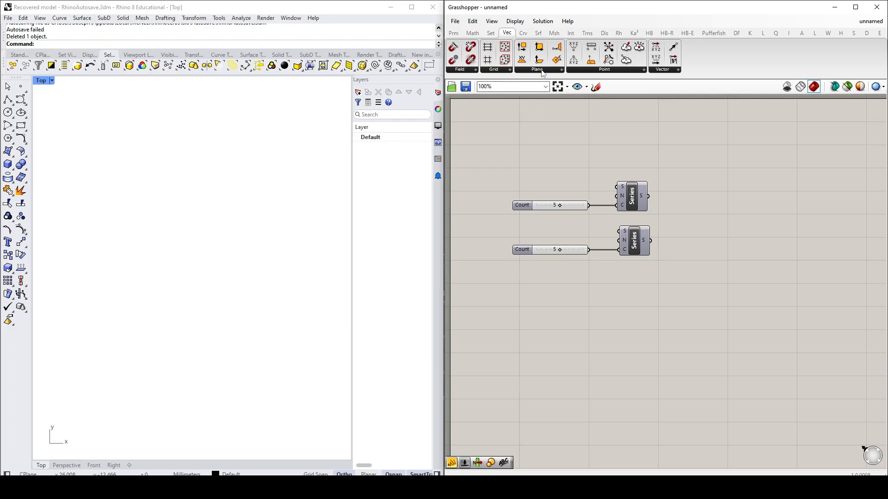
click(603, 70)
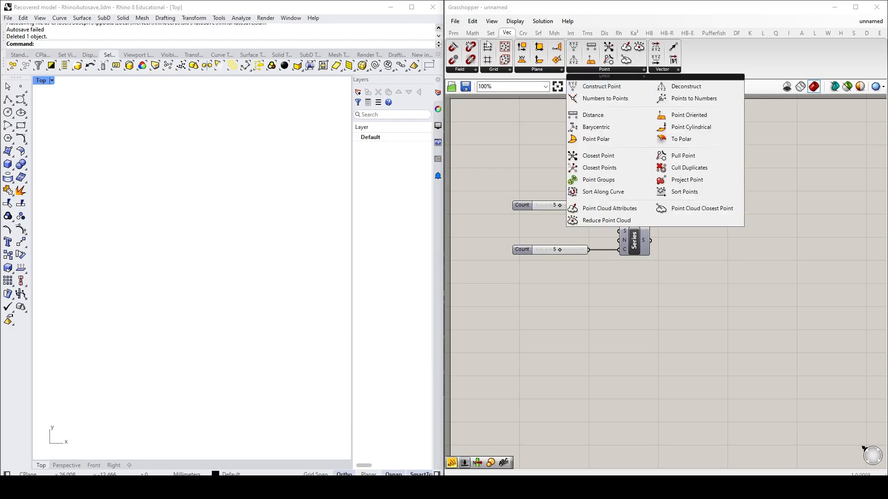
click(596, 90)
click(737, 210)
double_click(733, 287)
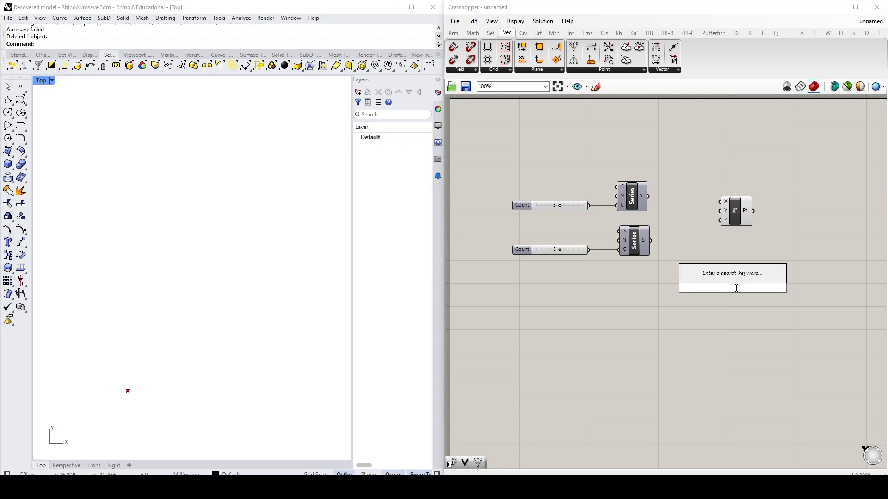
text(construc)
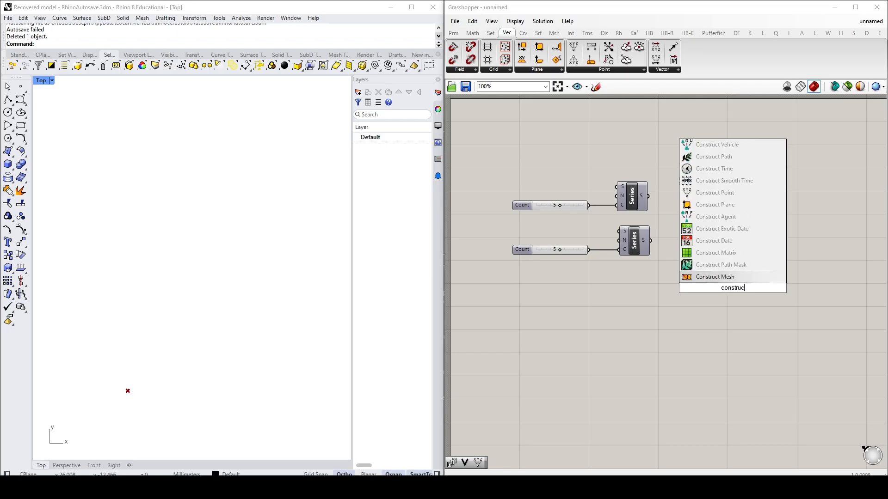
text(t poin)
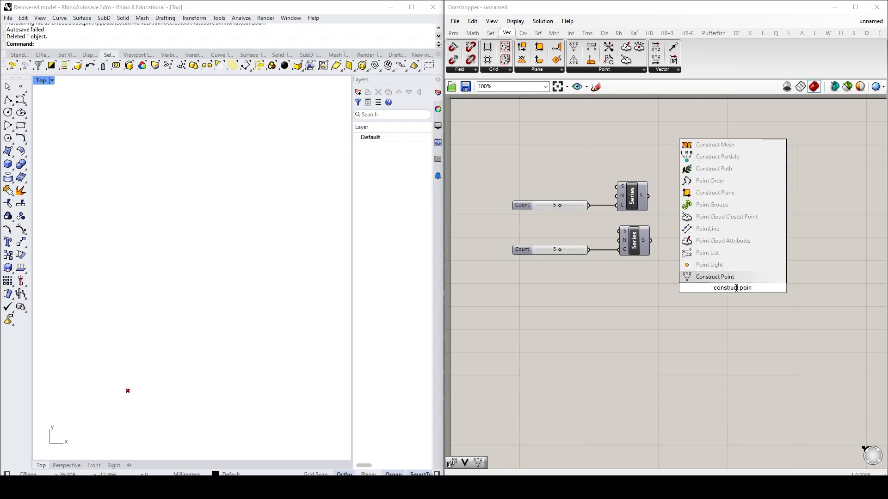
key(Escape)
double_click(727, 280)
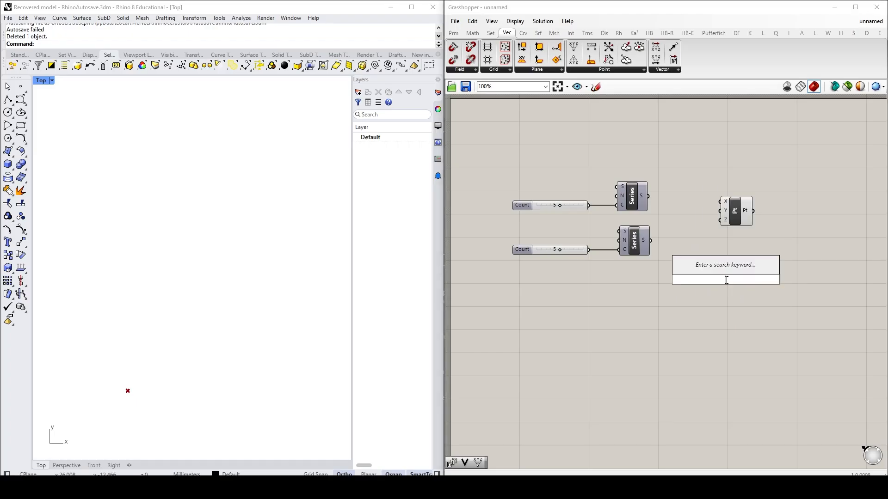
text(point)
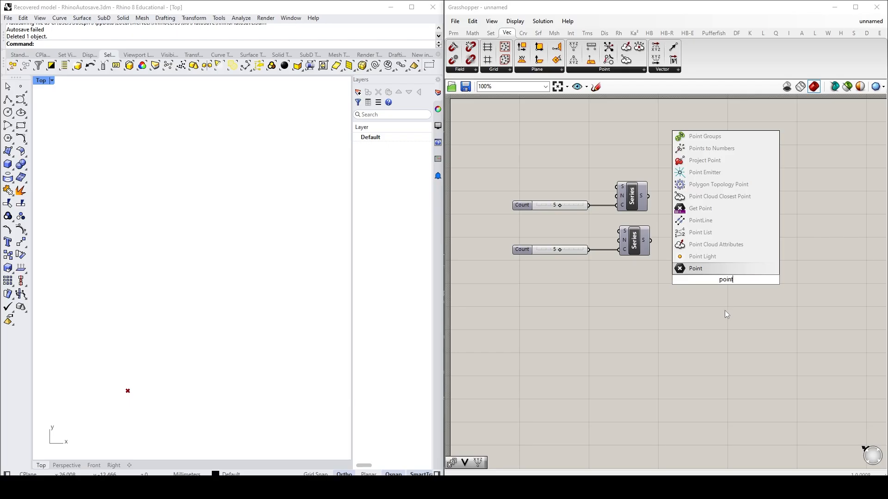
key(Return)
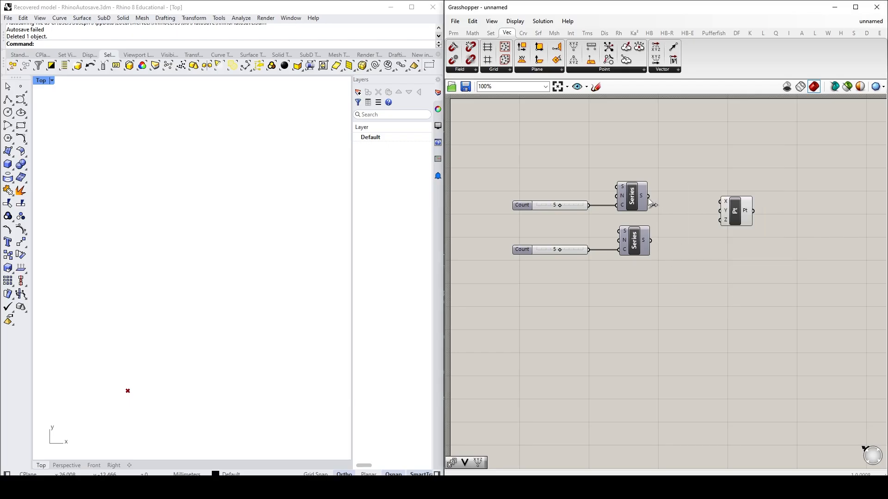
Step: Connect the upper Series output to Construct Point's X input and the lower Series output to its Y input
drag(648, 196, 722, 202)
scroll(125, 411, up, 3)
drag(651, 240, 725, 211)
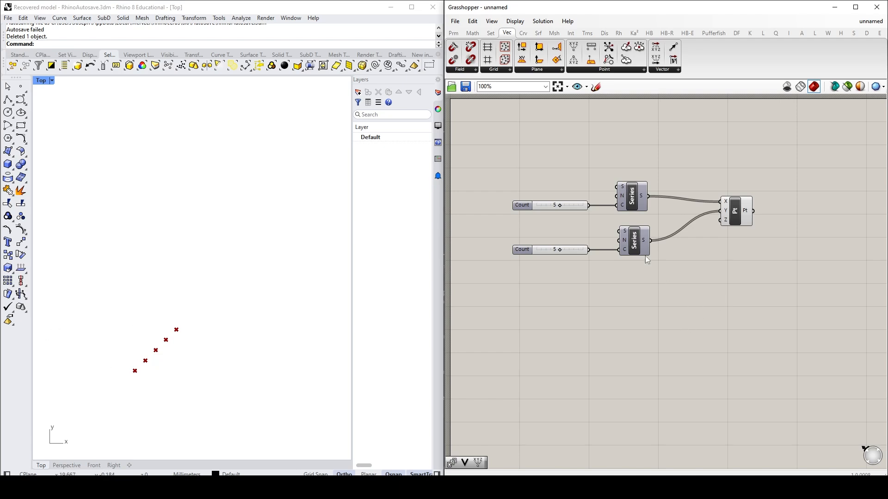
Step: Try grafting the lower Series output, and remove the graft again
mouse_move(645, 244)
right_click(644, 243)
click(670, 289)
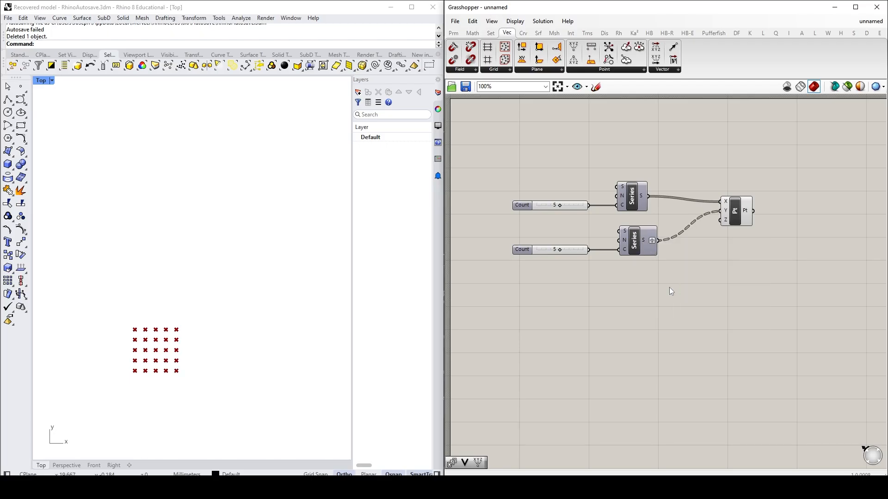
right_click(646, 242)
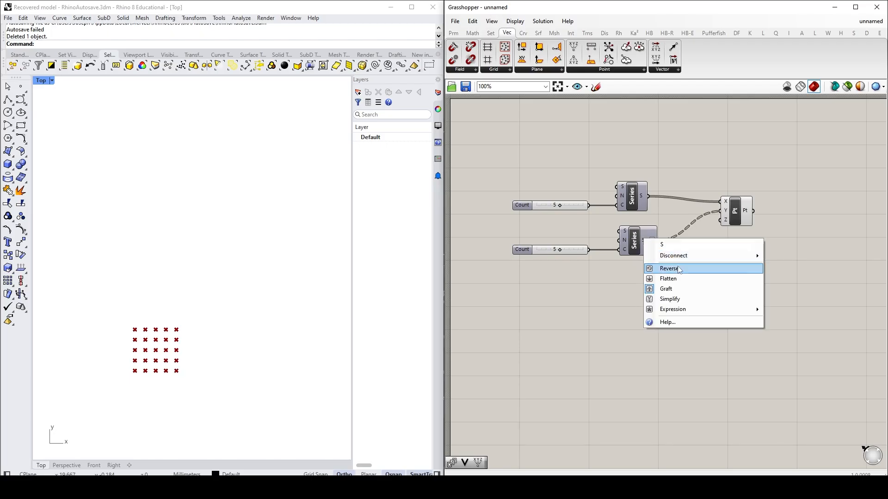
click(670, 289)
Step: Graft the Y input of the Construct Point component
right_click(726, 215)
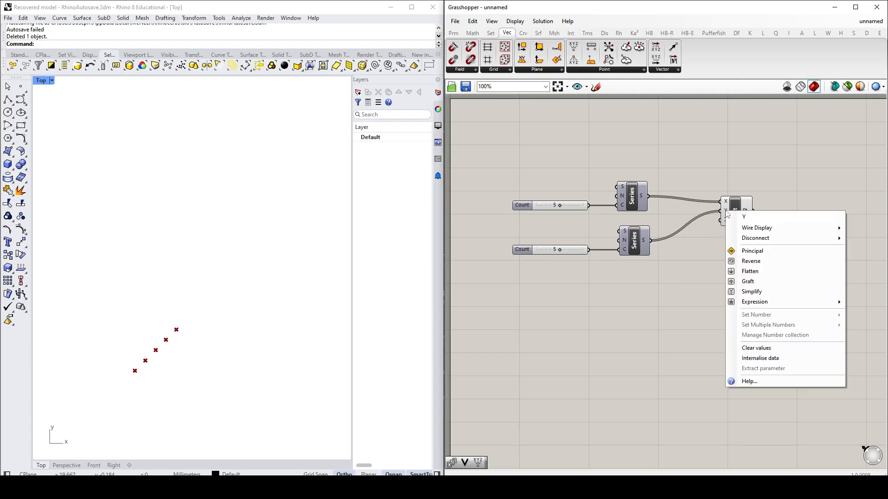
click(697, 260)
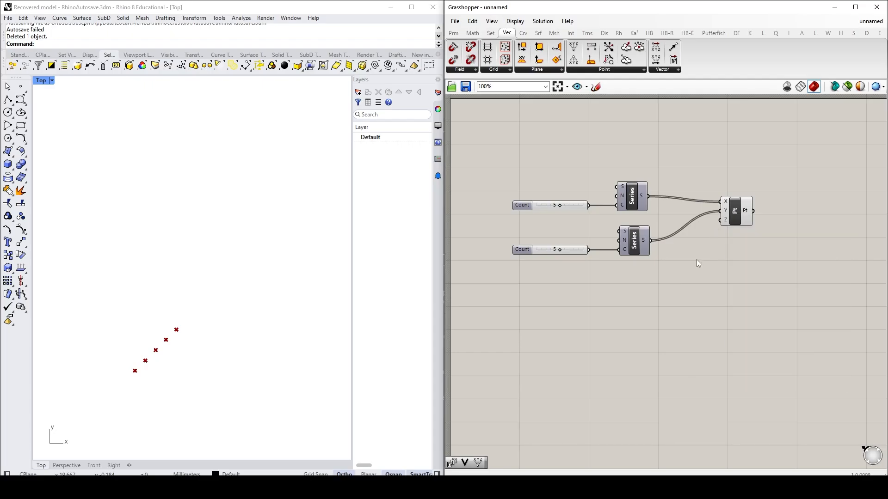
right_click(725, 211)
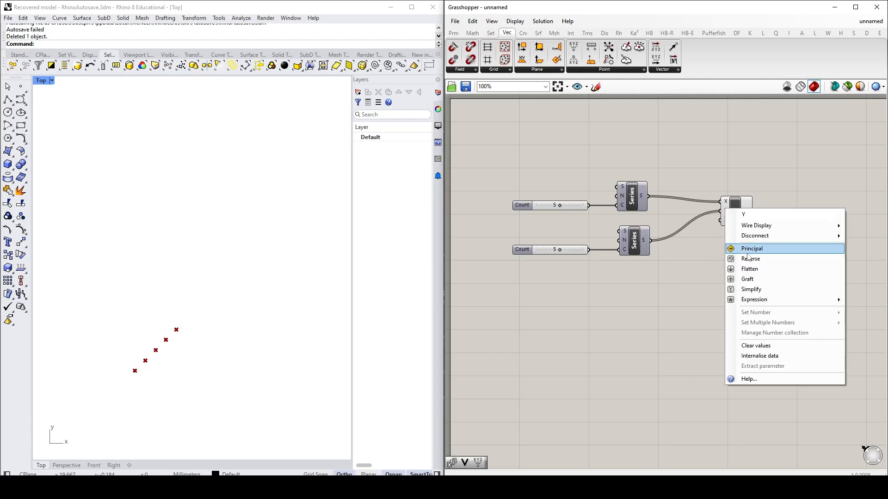
click(748, 279)
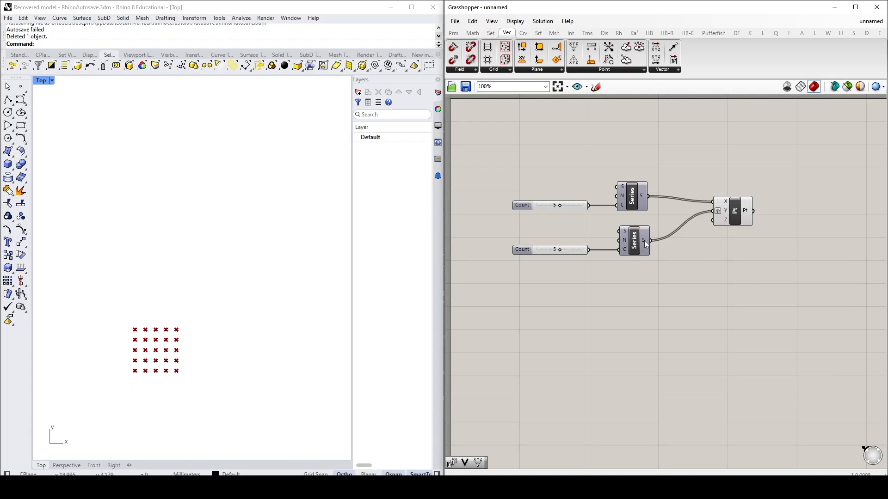
Step: Move the Construct Point component slightly down and farther right of the Series components
mouse_move(643, 240)
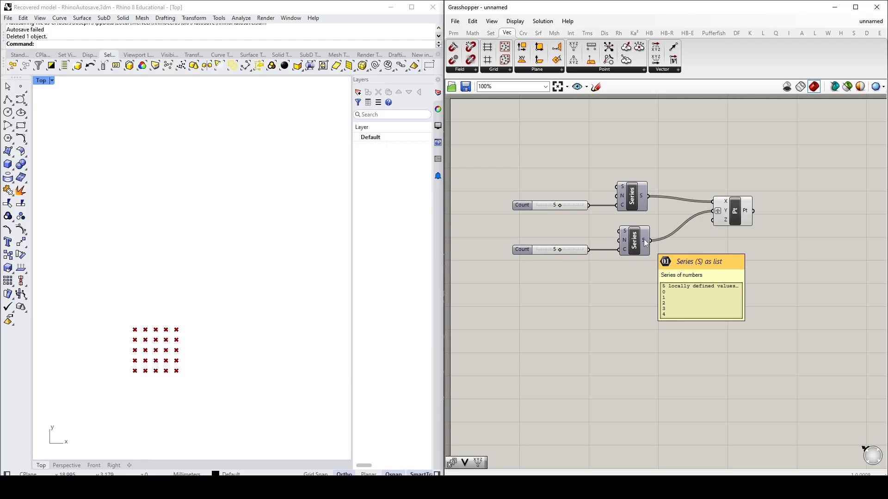
mouse_move(640, 195)
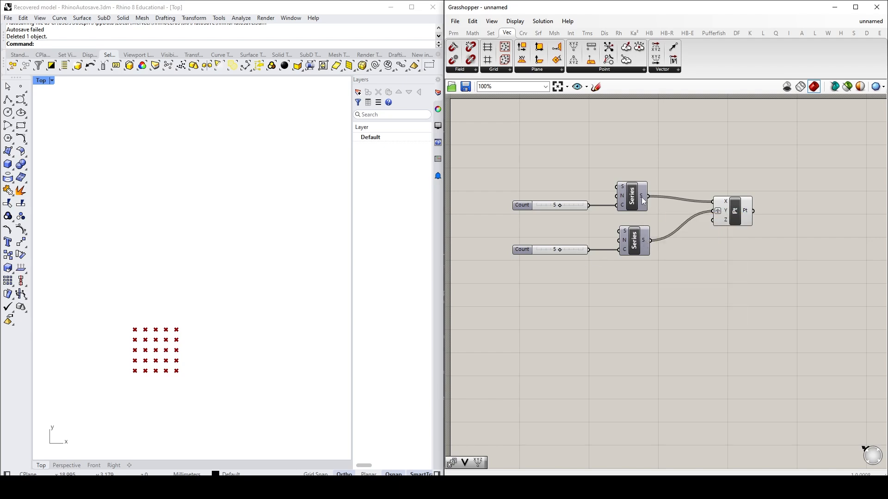
drag(712, 211, 649, 241)
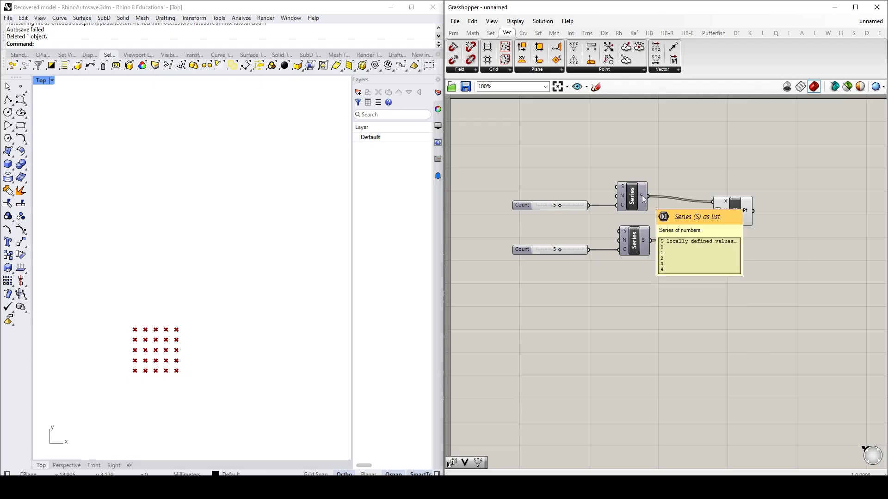
drag(726, 212, 730, 218)
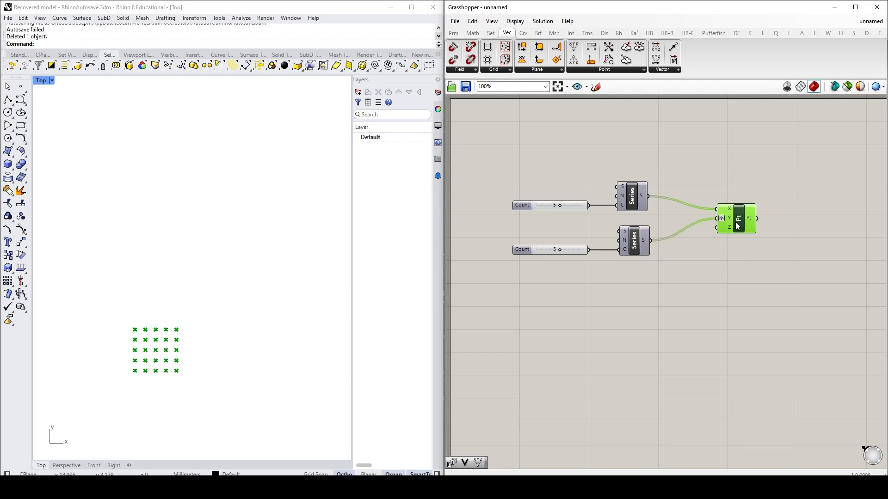
click(759, 307)
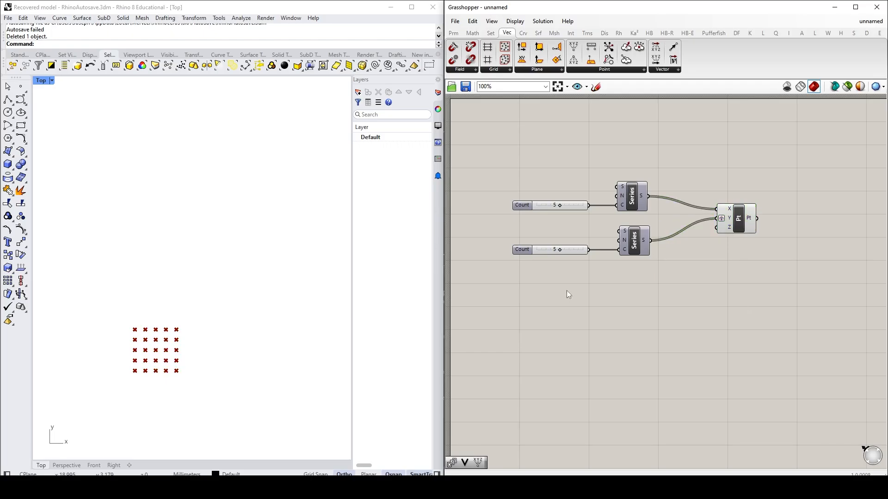
drag(741, 228, 779, 232)
click(741, 294)
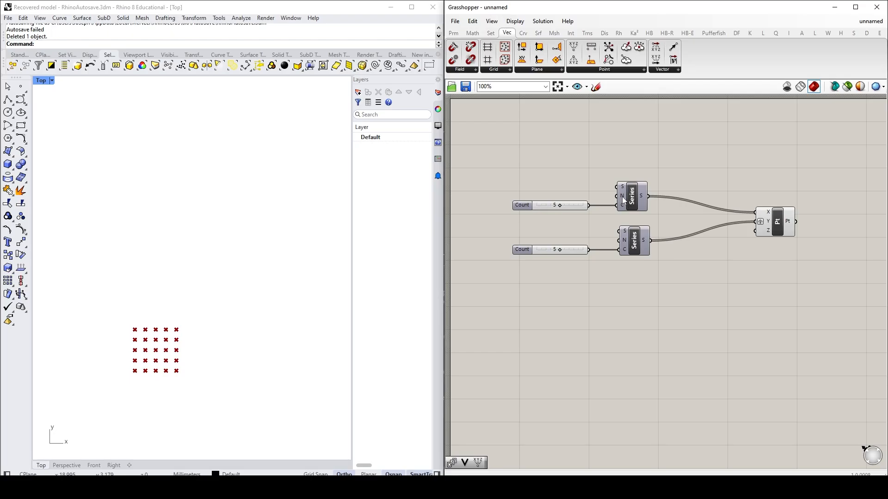
Step: Add a 0.2 number slider and connect it to the Step input of the upper Series component
mouse_move(623, 198)
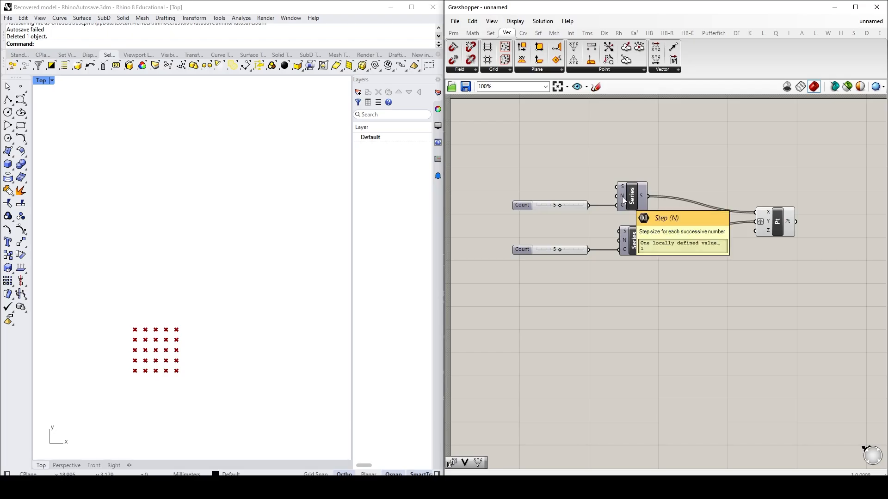
double_click(566, 186)
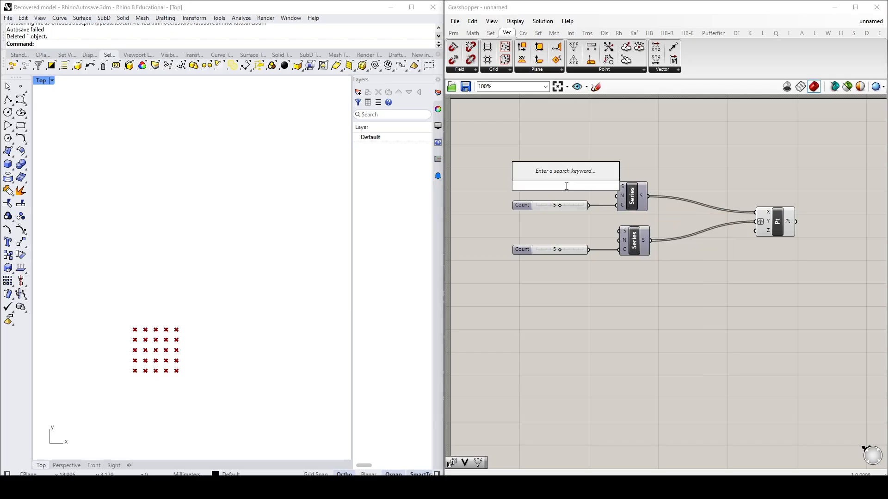
text(.5)
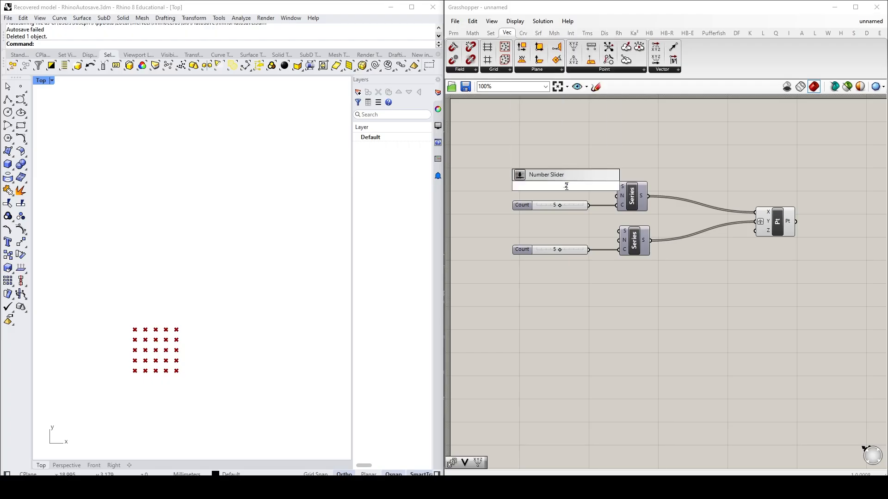
key(Return)
drag(603, 186, 617, 196)
drag(536, 189, 527, 194)
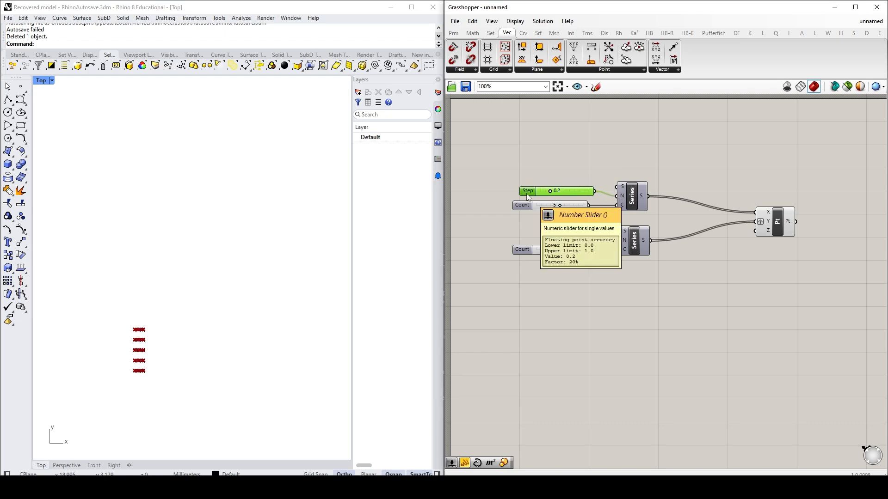
Step: Duplicate the 0.2 Step slider and connect the copy to the Step input of the lower Series component
key(ctrl+c)
key(ctrl+v)
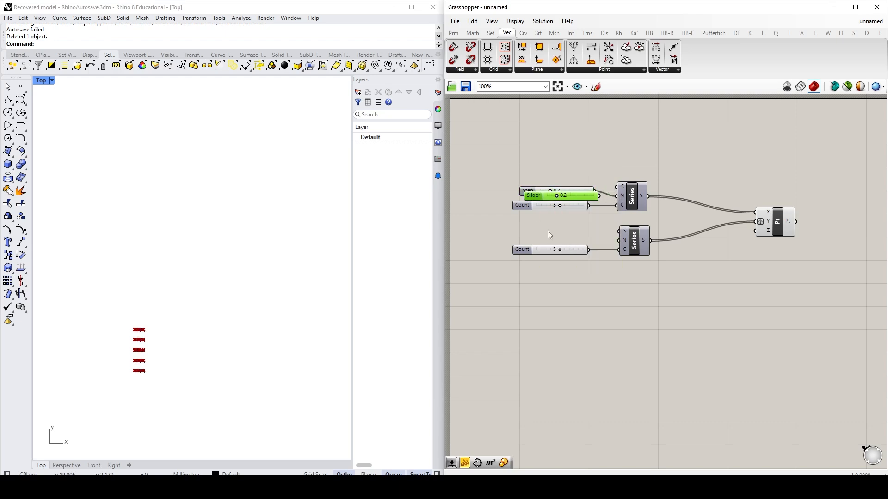
drag(543, 200, 534, 241)
drag(589, 237, 615, 243)
click(670, 303)
scroll(132, 382, up, 14)
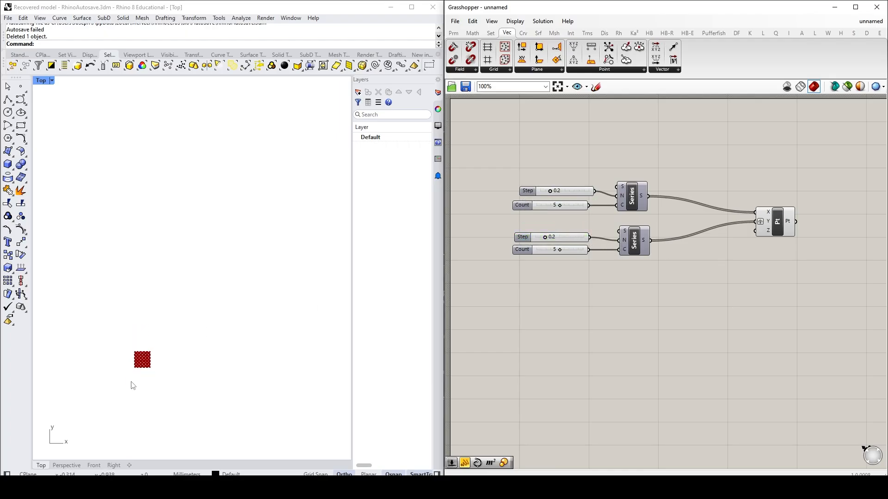
scroll(157, 333, up, 8)
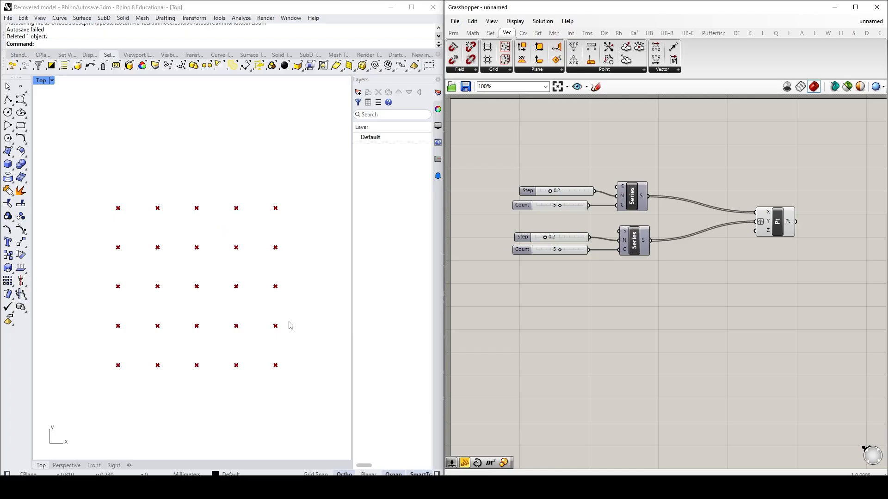
Step: Make room before Construct Point and add a Graph Mapper fed by the lower Series output
drag(781, 229, 819, 230)
click(773, 269)
double_click(740, 273)
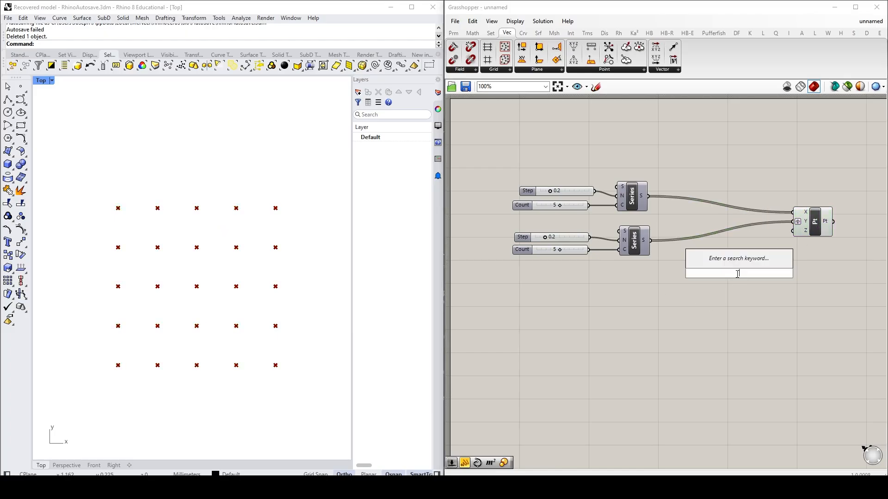
text(graph)
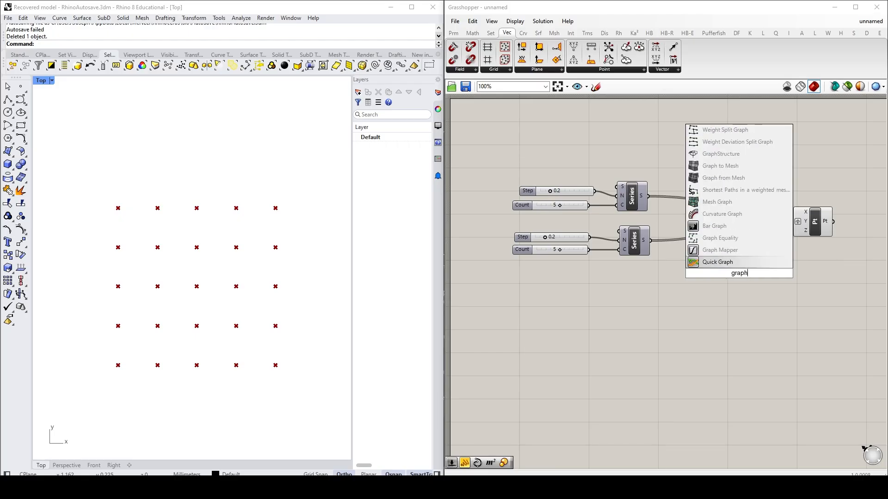
click(721, 262)
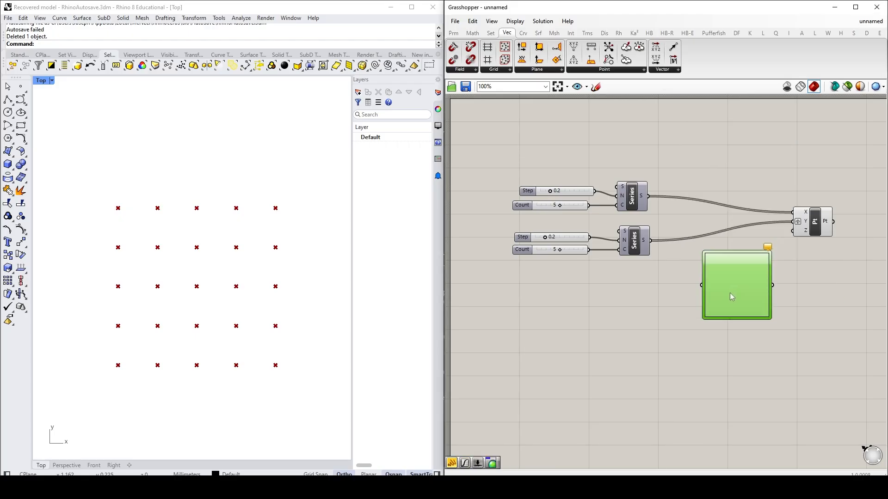
click(648, 290)
drag(650, 240, 695, 296)
Step: Set the Graph Mapper's graph type to Conic and bend its curve downward
right_click(735, 292)
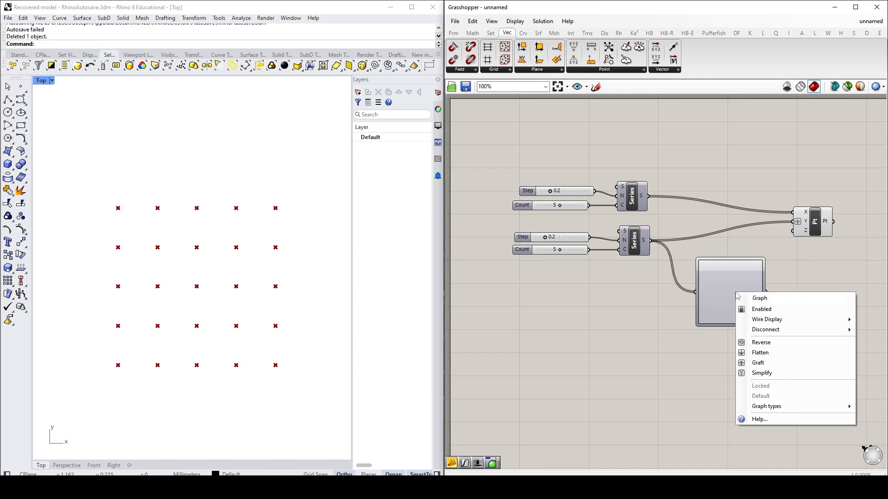
mouse_move(775, 411)
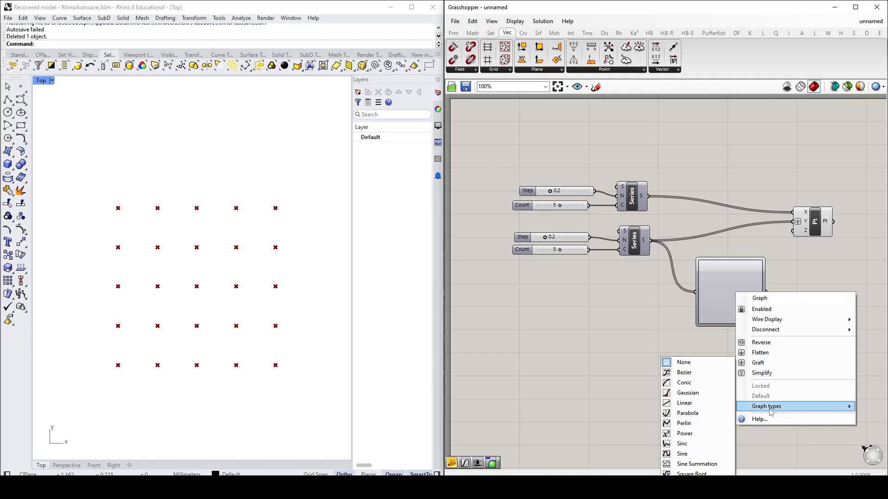
click(691, 386)
drag(731, 297, 743, 310)
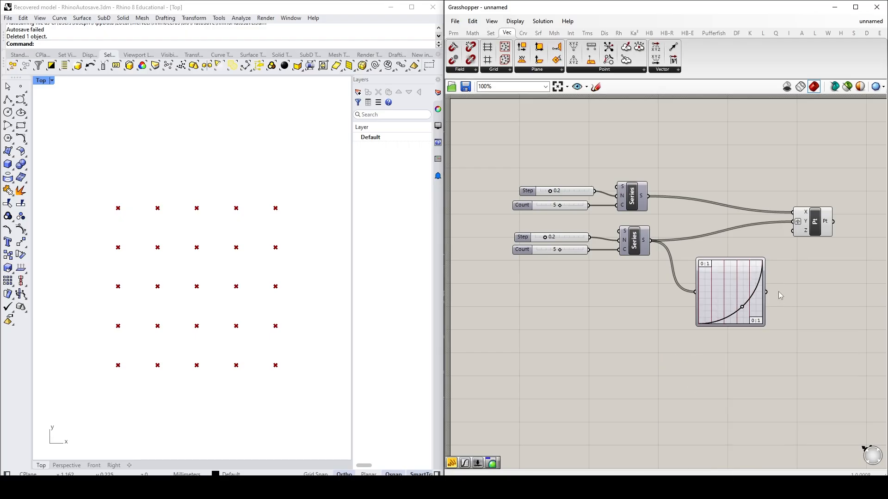
Step: Add a Panel to compare the lower Series and Graph Mapper outputs, and feed the mapped values into Construct Point's Y input
mouse_move(646, 243)
double_click(795, 313)
text(panel)
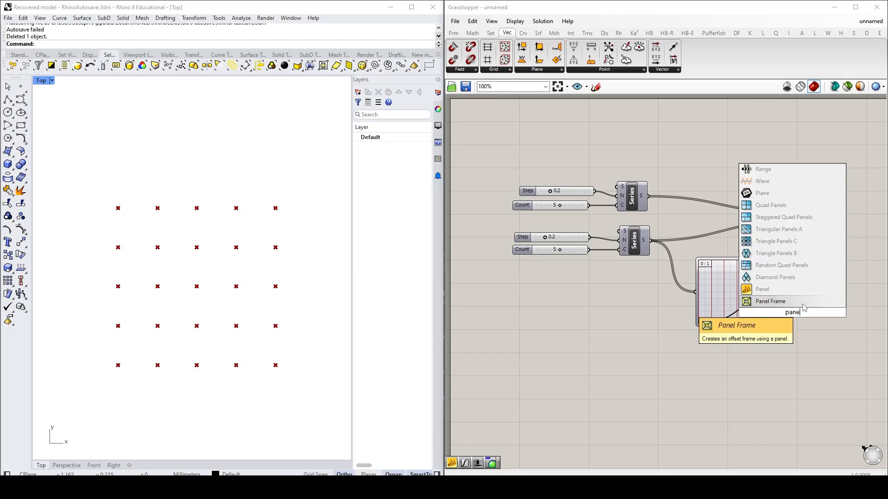
click(789, 292)
drag(788, 292, 835, 267)
drag(650, 240, 800, 287)
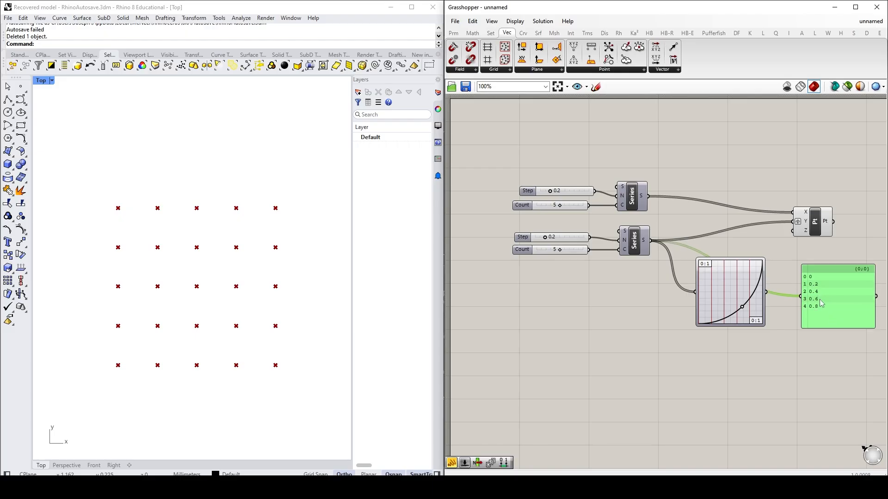
drag(766, 295, 800, 296)
drag(766, 292, 792, 222)
click(798, 343)
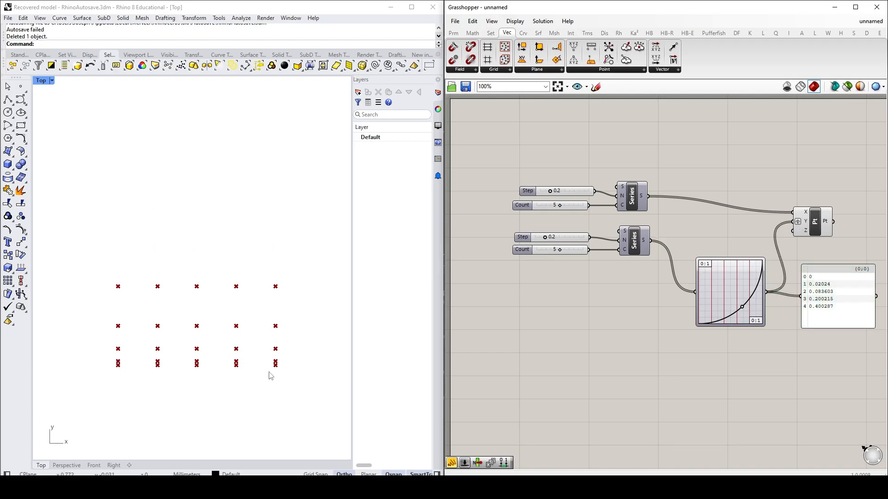
Step: Delete the Panel and reshape the Graph Mapper's conic curve to vary the spacing of the point rows
drag(834, 292, 835, 331)
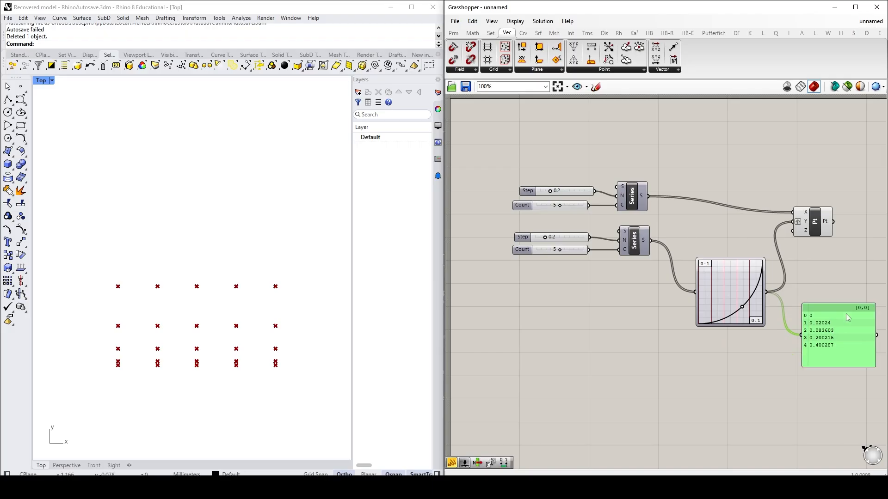
key(Delete)
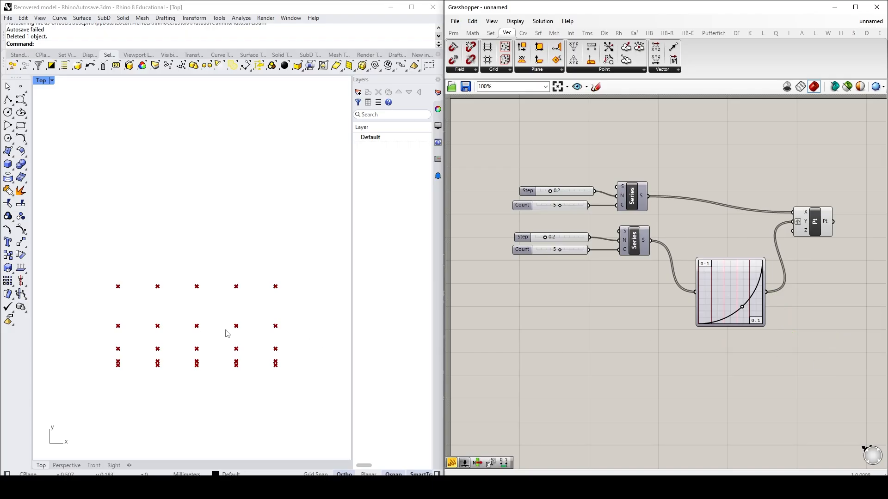
mouse_move(742, 307)
mouse_down()
mouse_move(720, 280)
mouse_move(738, 301)
mouse_move(739, 292)
mouse_up()
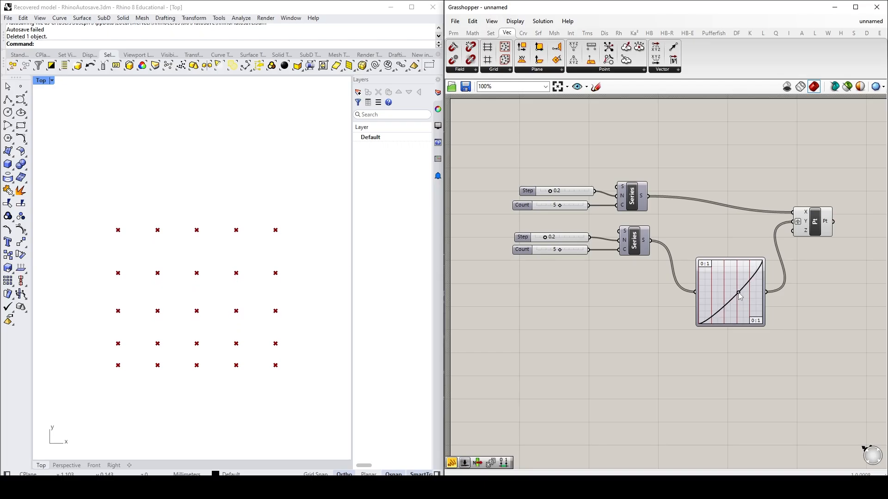
drag(739, 297, 742, 306)
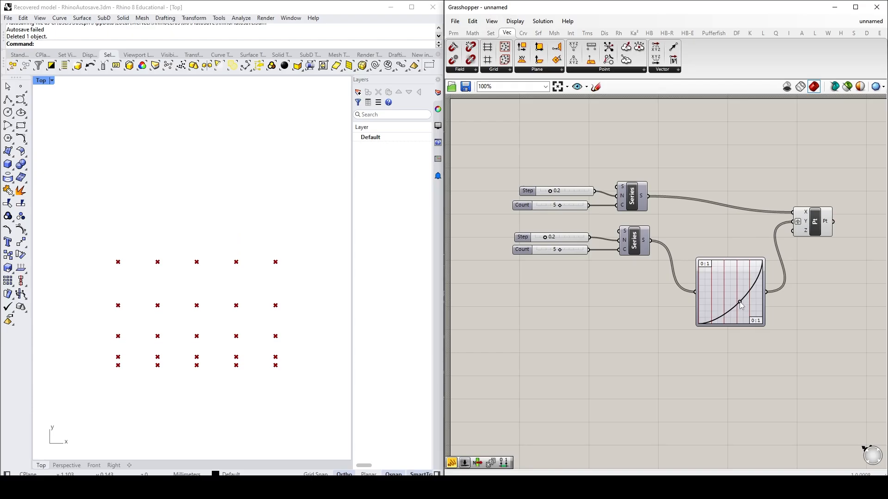
Step: Try a copy of the Graph Mapper between the upper Series and Construct Point's X input, and reconnect that Series directly to X
click(745, 295)
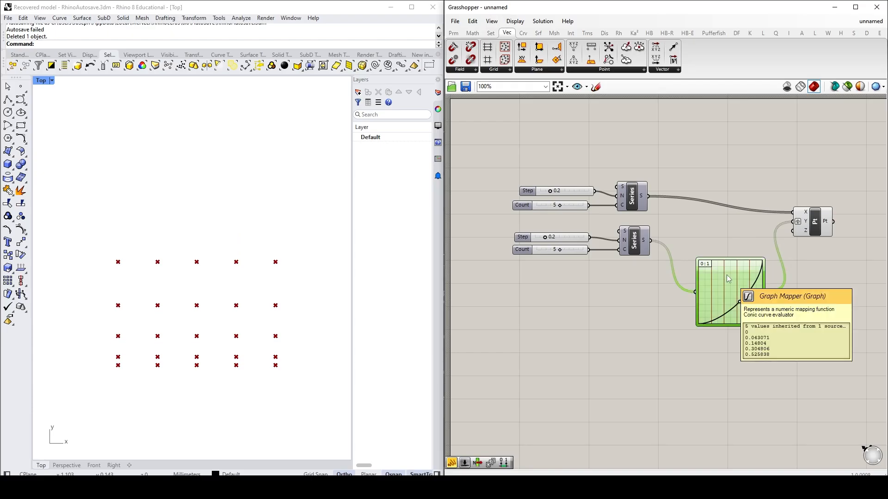
drag(745, 295, 694, 174)
drag(765, 174, 792, 212)
drag(738, 184, 720, 178)
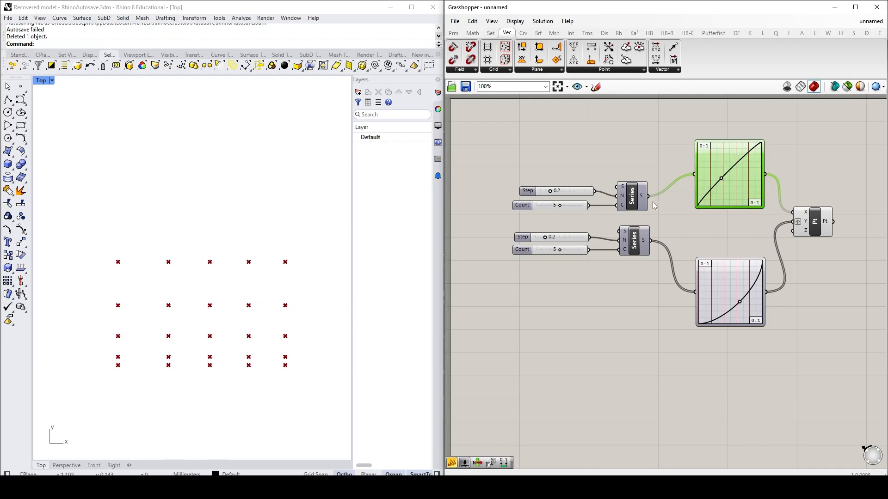
drag(648, 196, 792, 212)
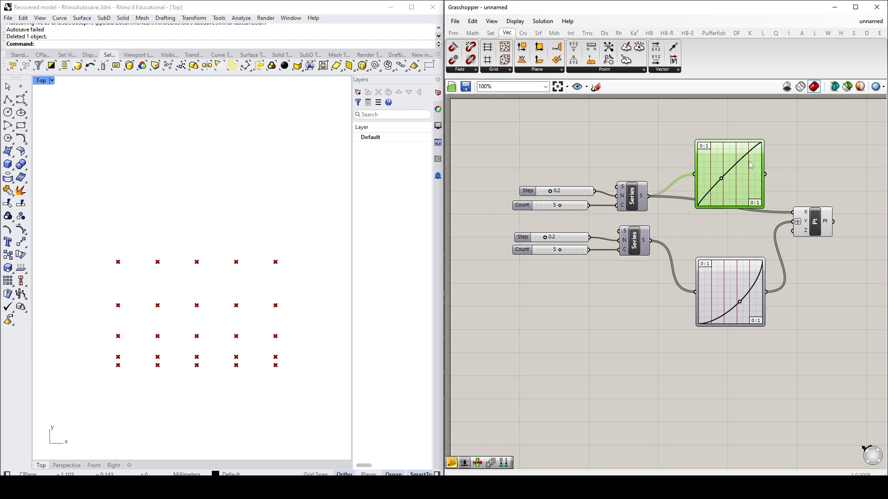
Step: Add a Multiplication component and connect the upper Graph Mapper's output to its A input
click(773, 176)
double_click(797, 157)
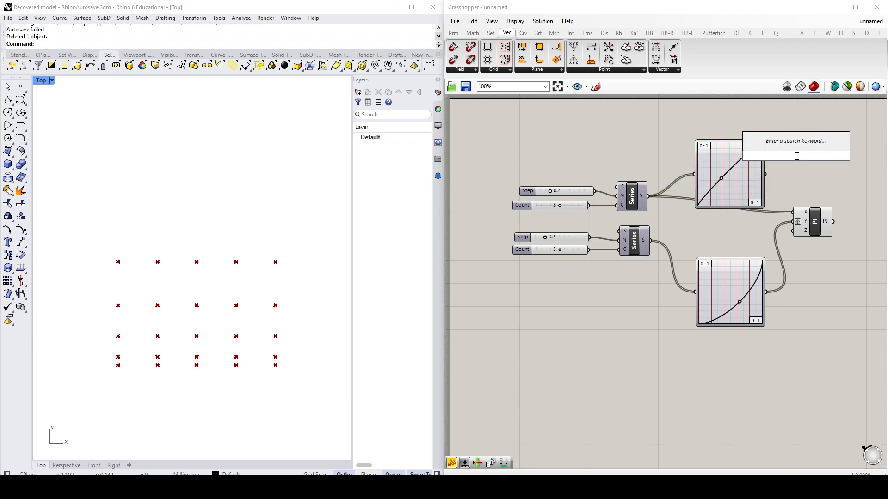
text(mult)
key(Return)
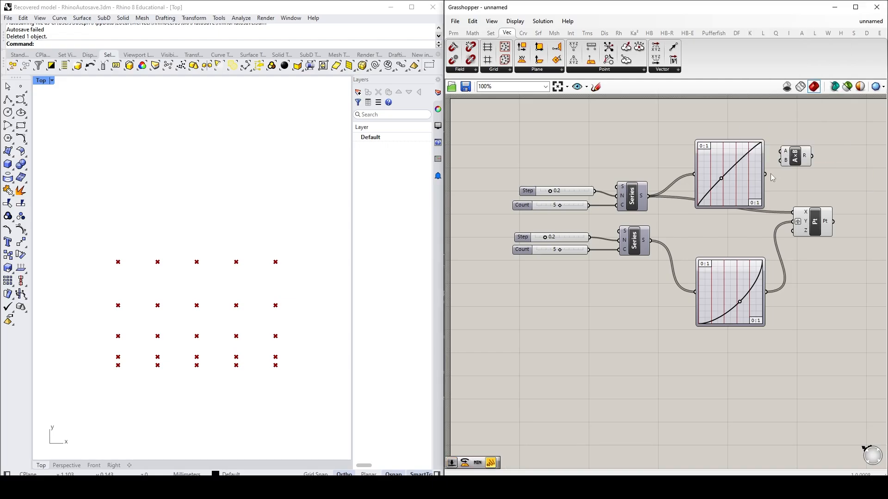
Step: Add a number slider of 5 and connect it to the Multiplication component's B input
double_click(716, 217)
text(1)
key(BackSpace)
text(5)
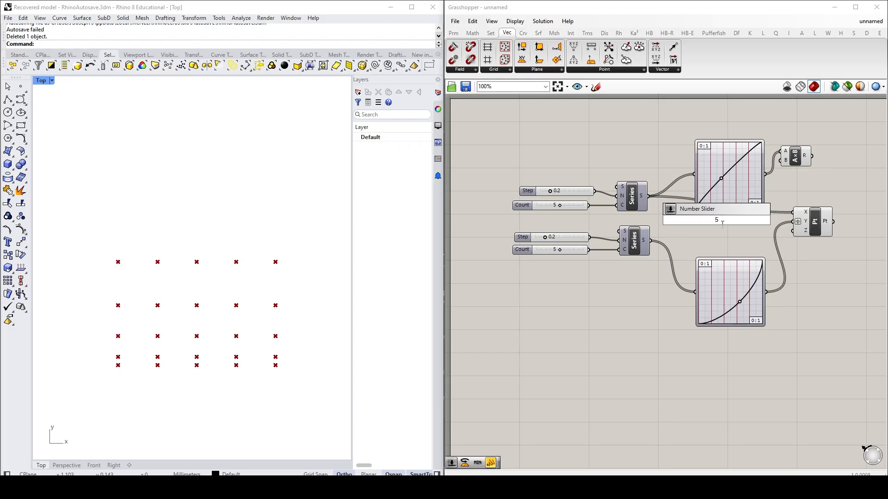
key(Return)
drag(755, 220, 809, 176)
click(857, 199)
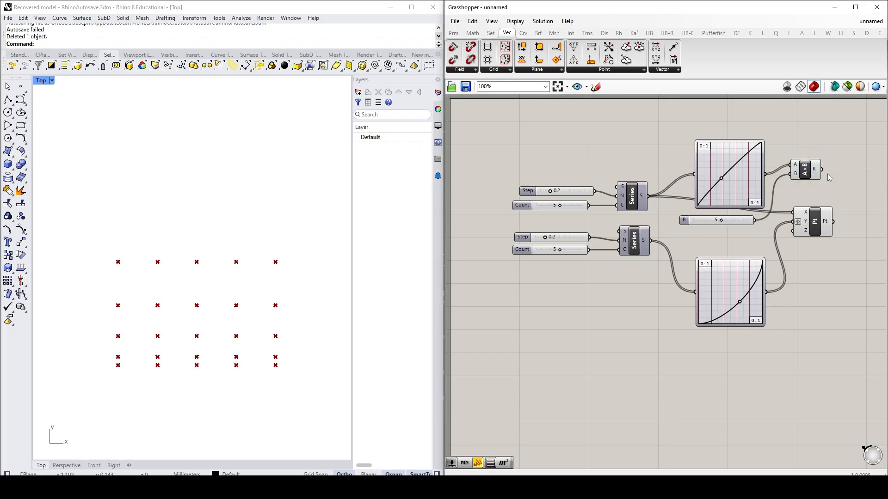
Step: Delete the upper Graph Mapper, the Multiplication component and the slider of 5
drag(843, 197, 716, 153)
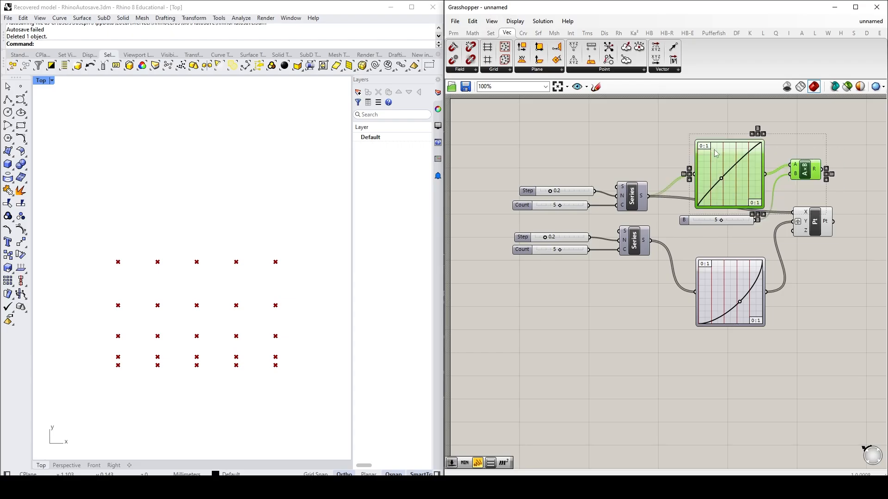
key(Delete)
click(690, 221)
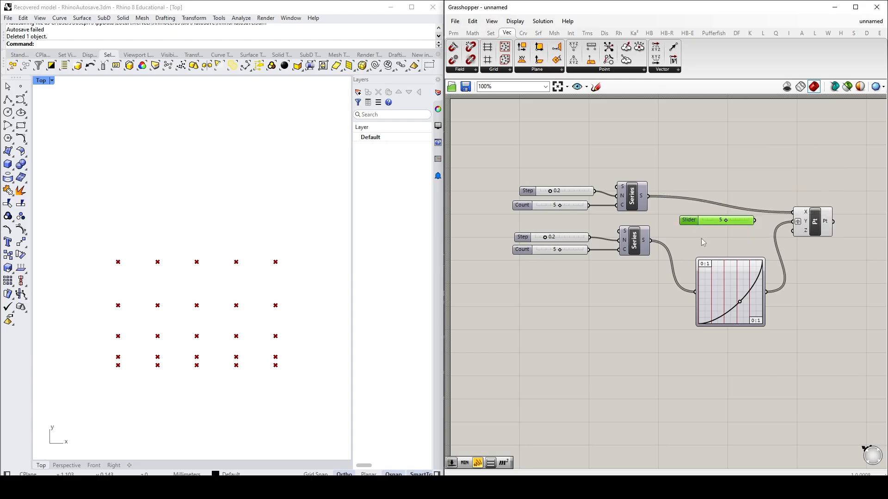
key(Delete)
Step: Reconnect the lower Series output directly to Construct Point's Y input and delete the remaining Graph Mapper
drag(650, 240, 793, 222)
drag(807, 366, 712, 292)
key(Delete)
Step: Delete both Step sliders so the two Series components use their default step
click(527, 191)
key(Delete)
click(525, 237)
key(Delete)
scroll(222, 258, down, 4)
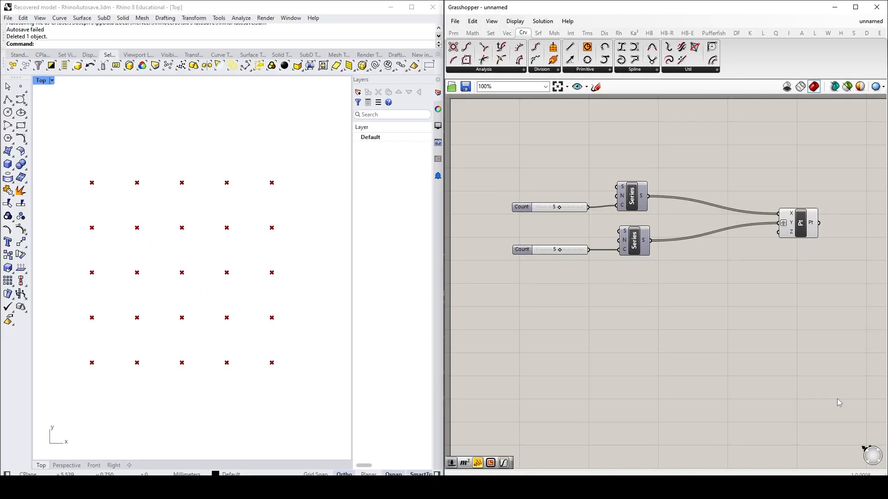
Step: Move the Construct Point component closer to the two Series components
drag(801, 227, 723, 225)
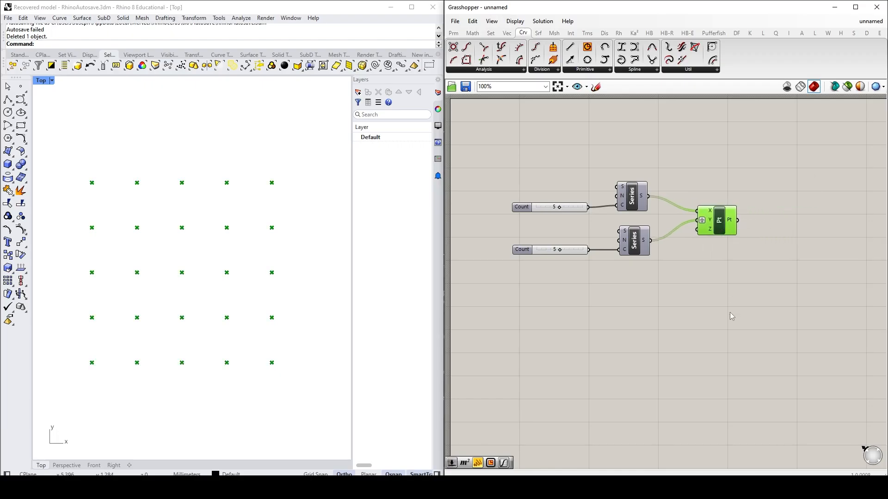
click(779, 306)
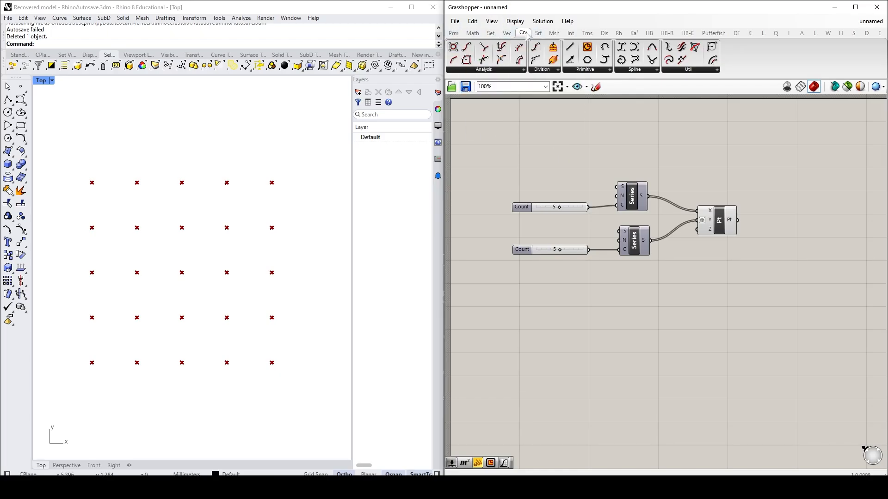
Step: Add a Rectangle component beside Construct Point and connect the point output to its plane input
click(595, 71)
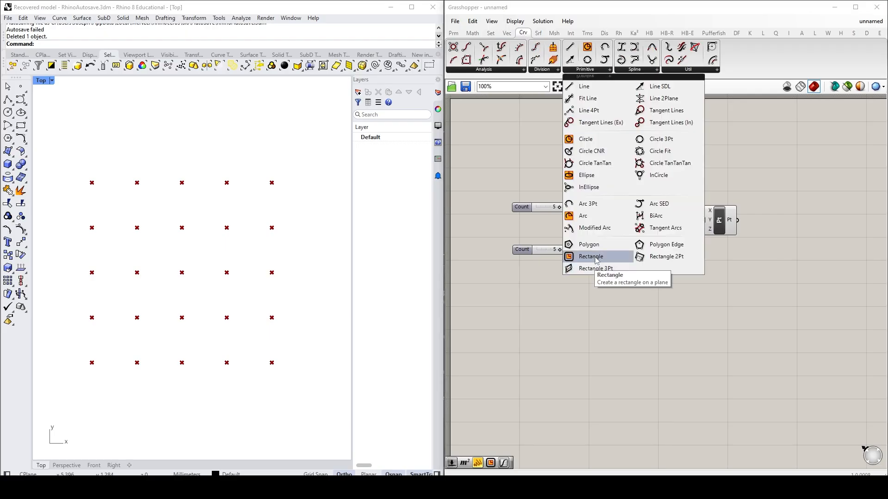
drag(595, 260, 810, 250)
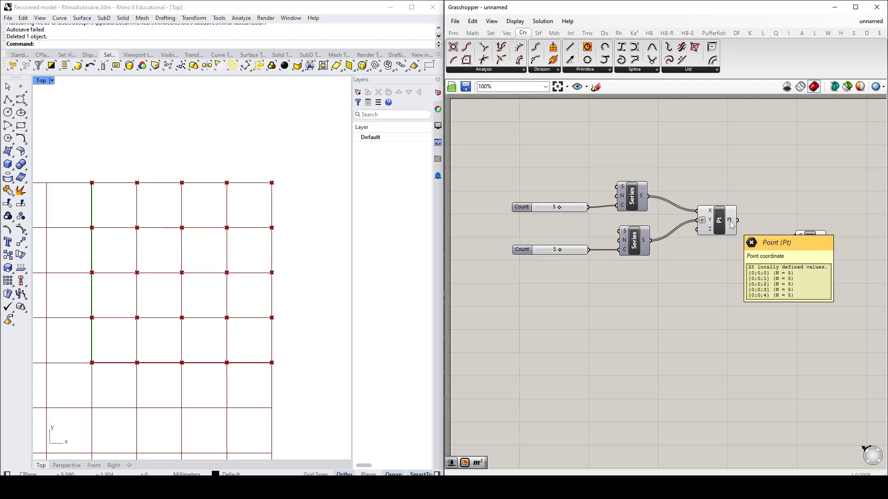
drag(739, 222, 796, 236)
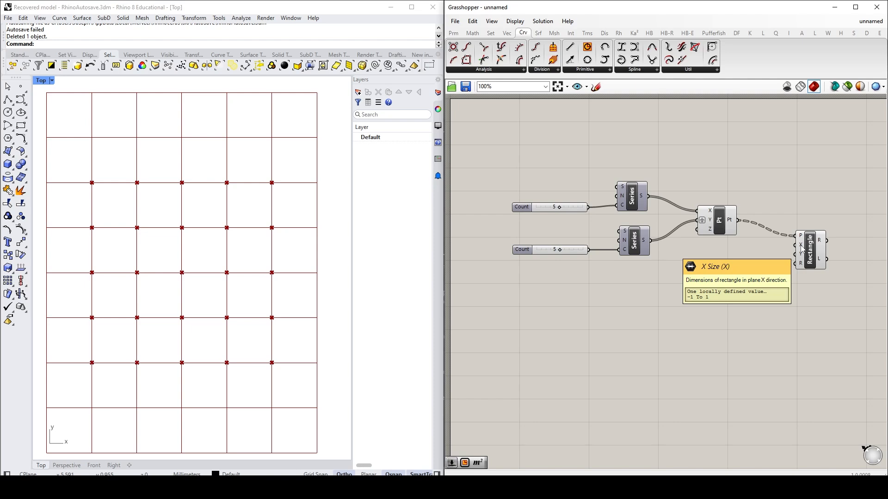
Step: Shift the Rectangle component away from Construct Point, add a 0.25 number slider and connect it to the Rectangle's X size input
mouse_move(802, 257)
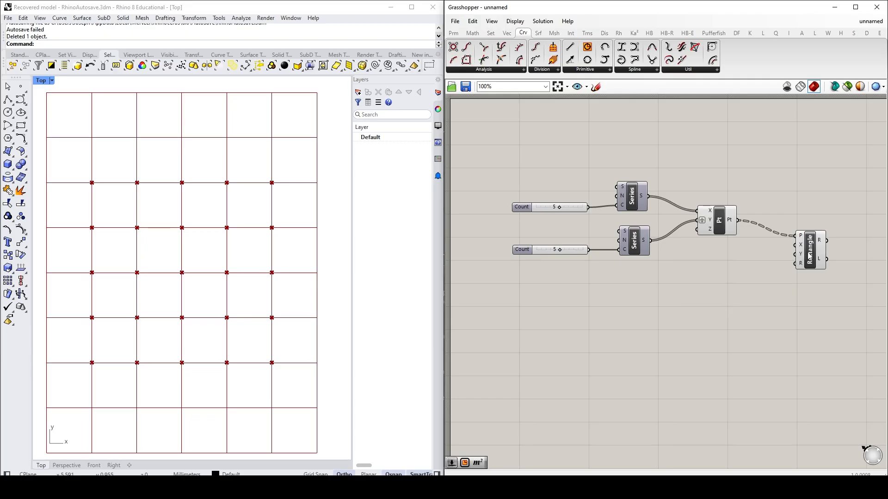
drag(810, 252, 831, 252)
click(778, 278)
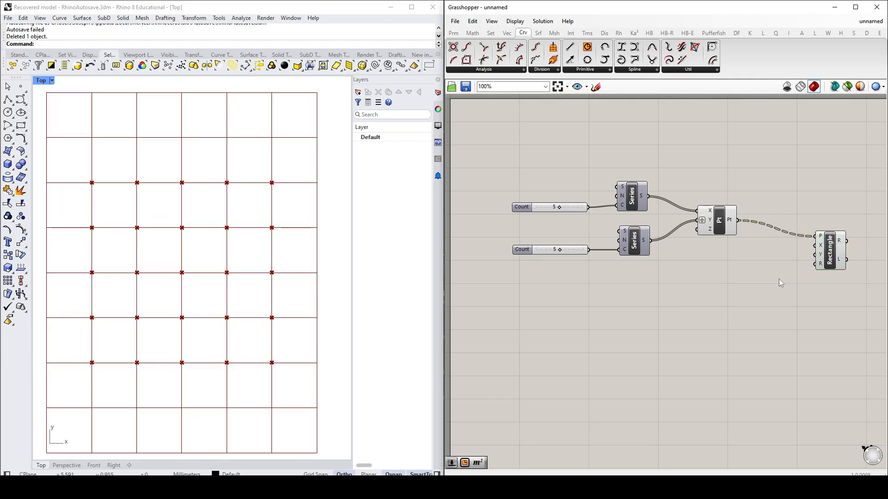
double_click(758, 262)
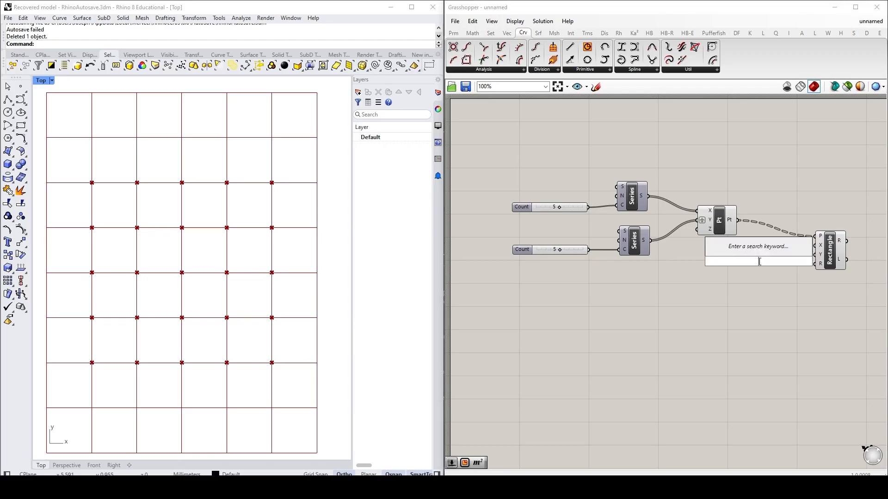
text(.)
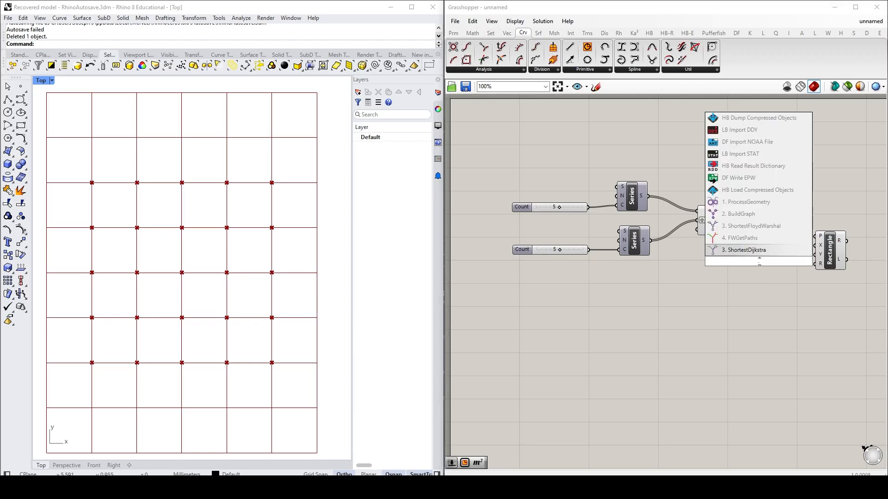
text(25)
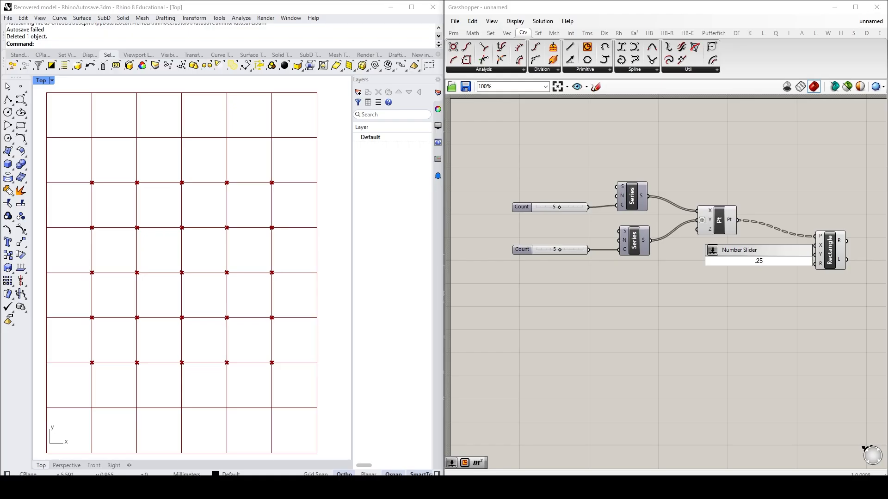
key(Return)
drag(782, 257, 793, 256)
drag(818, 250, 816, 245)
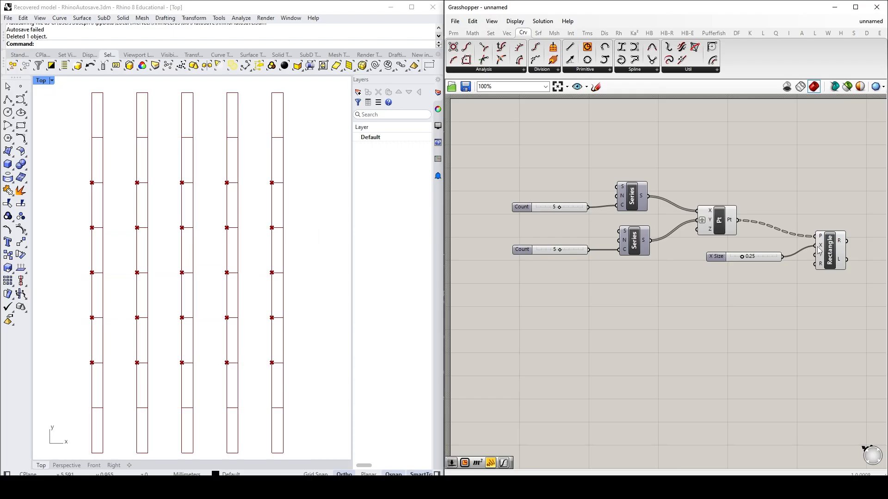
Step: Add a 0.75 number slider below the X size slider and connect it to the Rectangle's Y size input
double_click(742, 273)
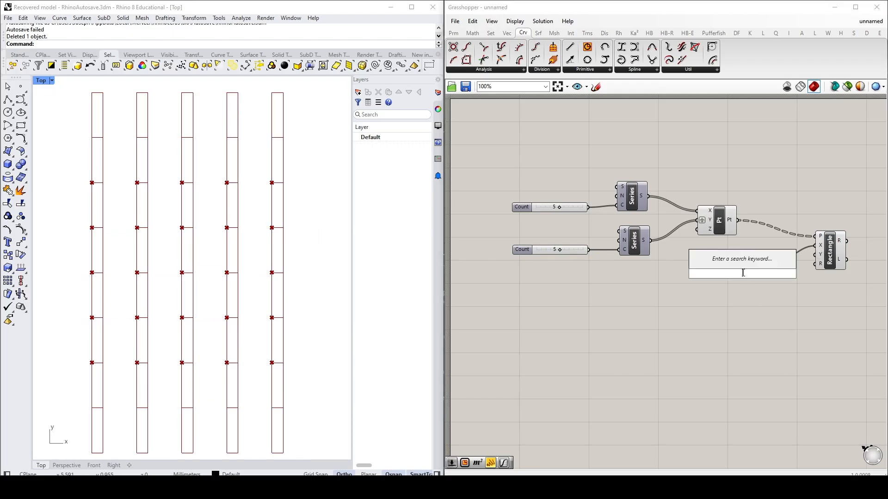
text(0.75)
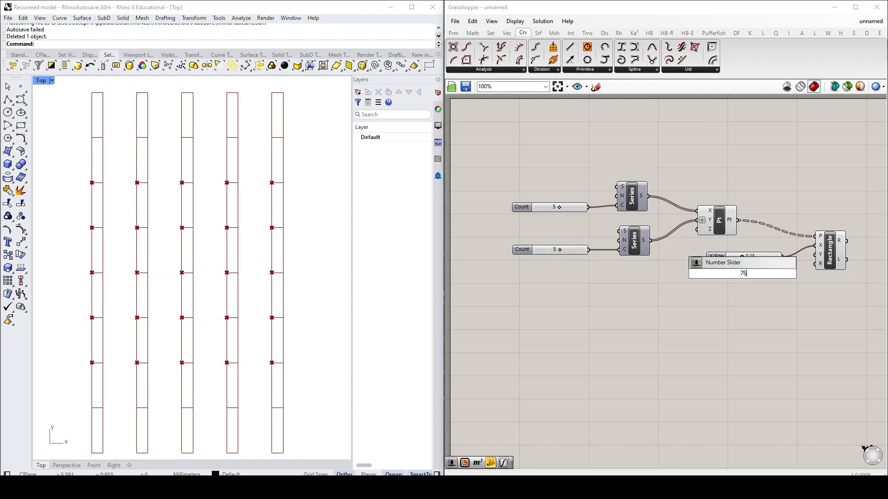
key(Return)
drag(782, 274, 815, 254)
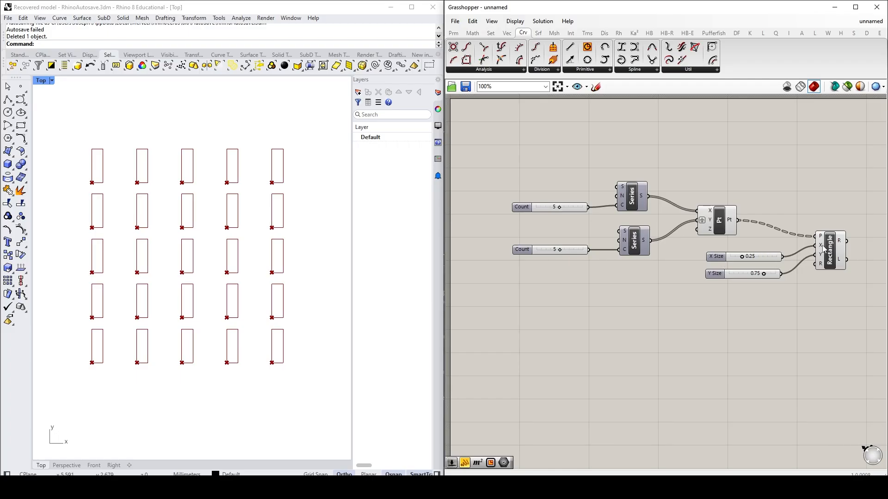
mouse_move(821, 250)
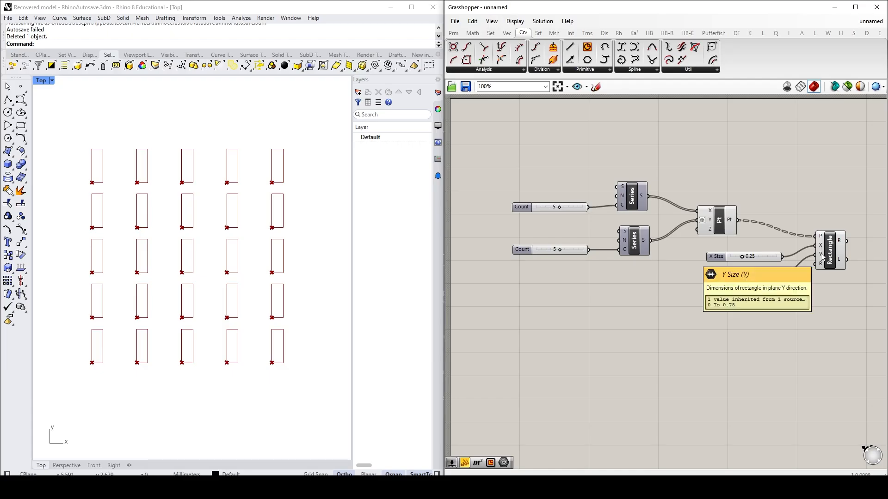
right_click(821, 246)
mouse_move(777, 277)
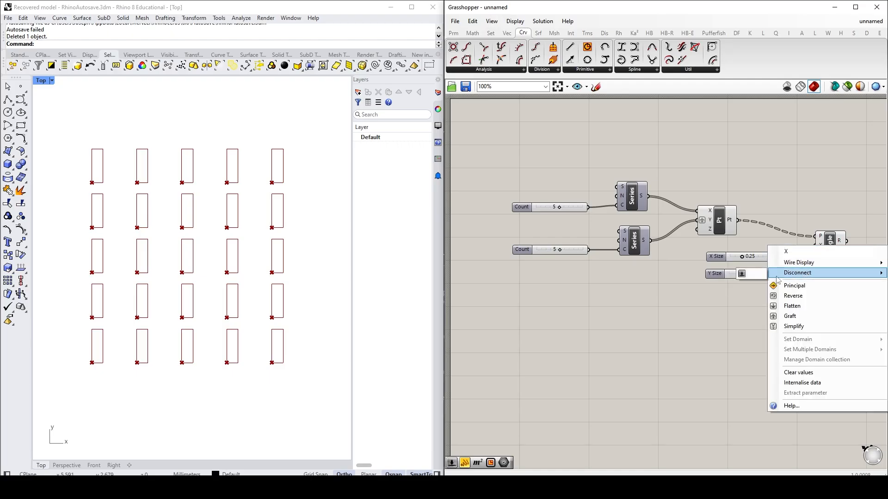
click(748, 276)
mouse_move(822, 249)
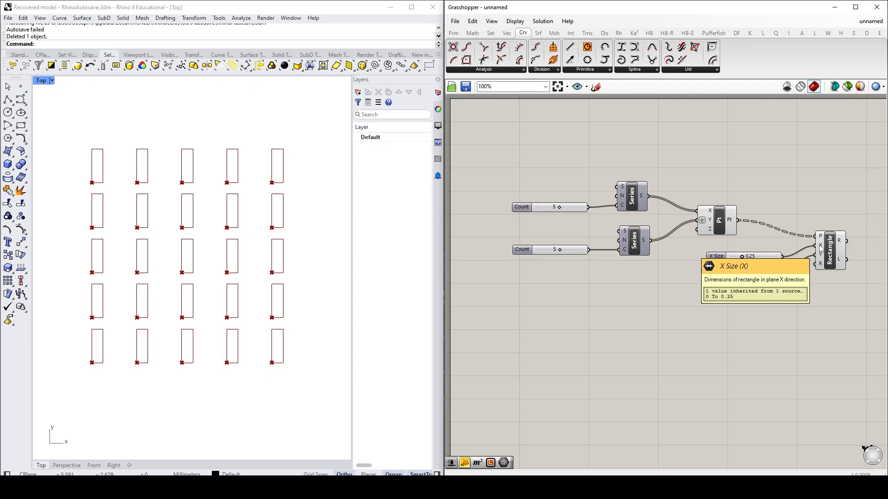
Step: Move the Rectangle component farther from its sliders and lower the Y size slider to free space for more components
right_drag(795, 305, 640, 311)
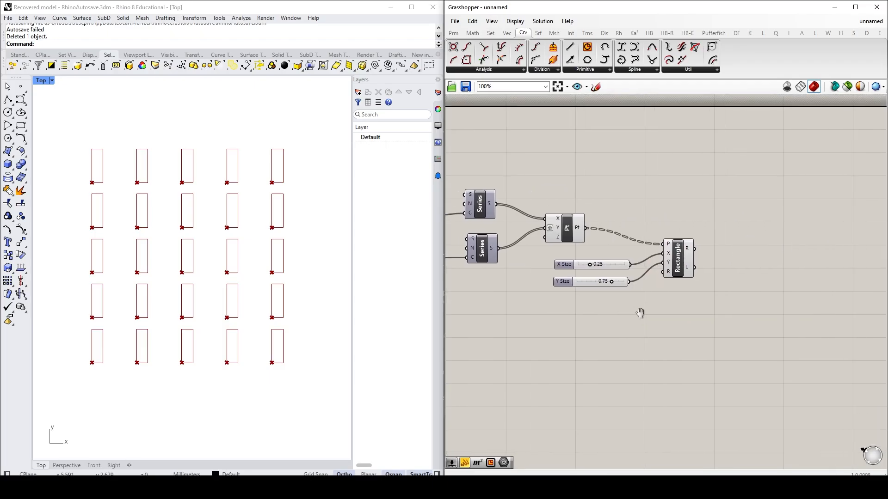
drag(681, 268, 795, 268)
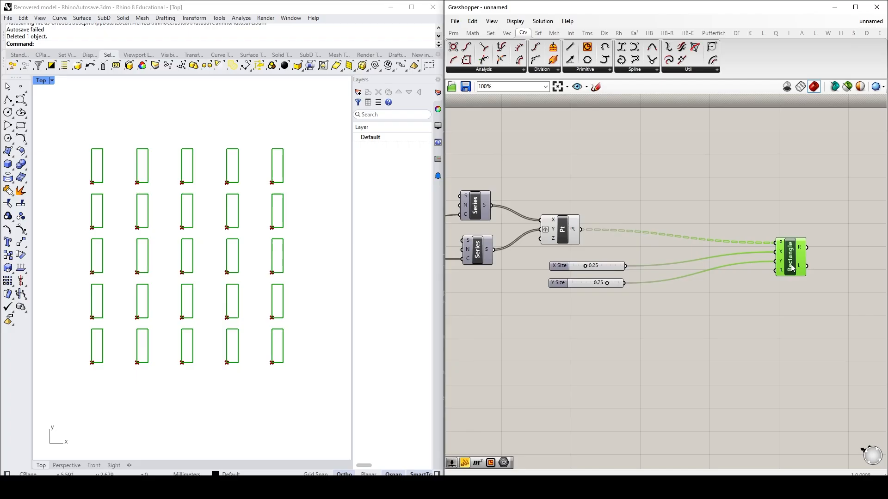
drag(555, 286, 558, 328)
click(583, 291)
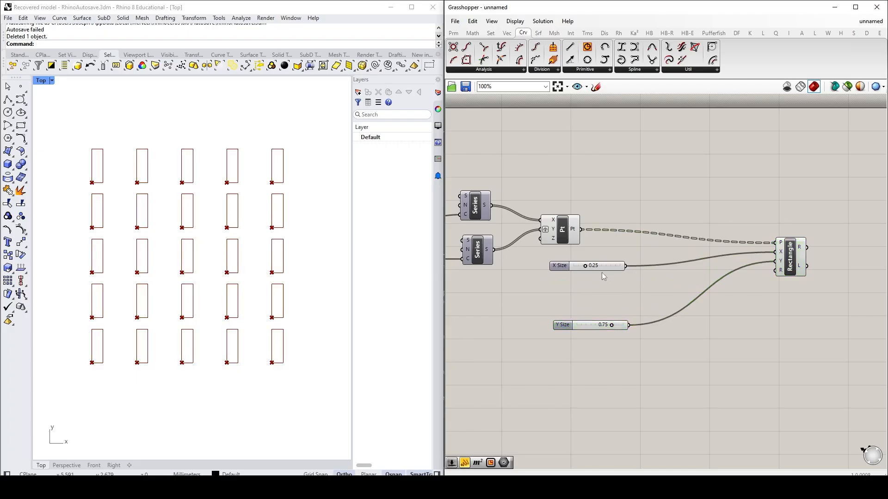
Step: Add a Negative component beside the 0.25 slider and feed that slider into it
double_click(669, 278)
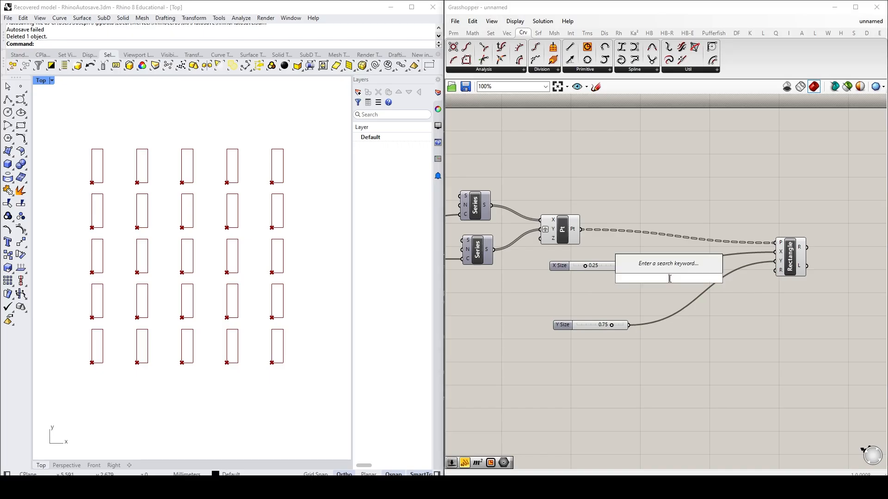
text(neg)
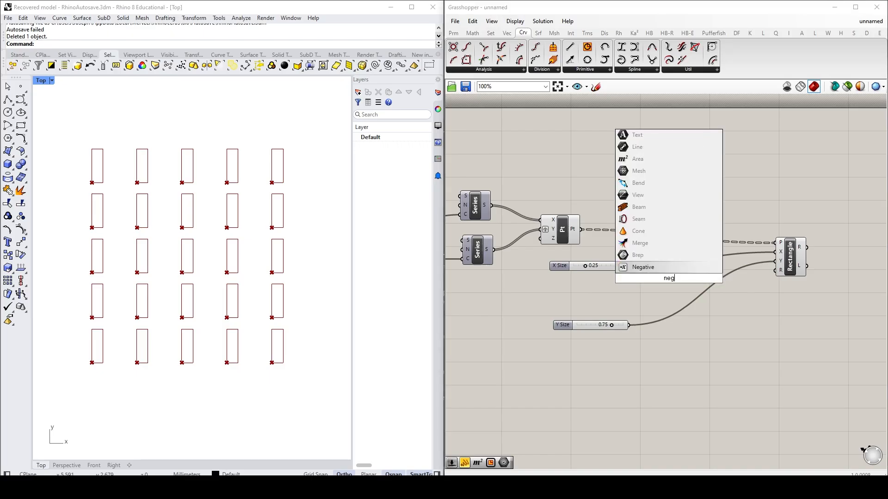
key(Return)
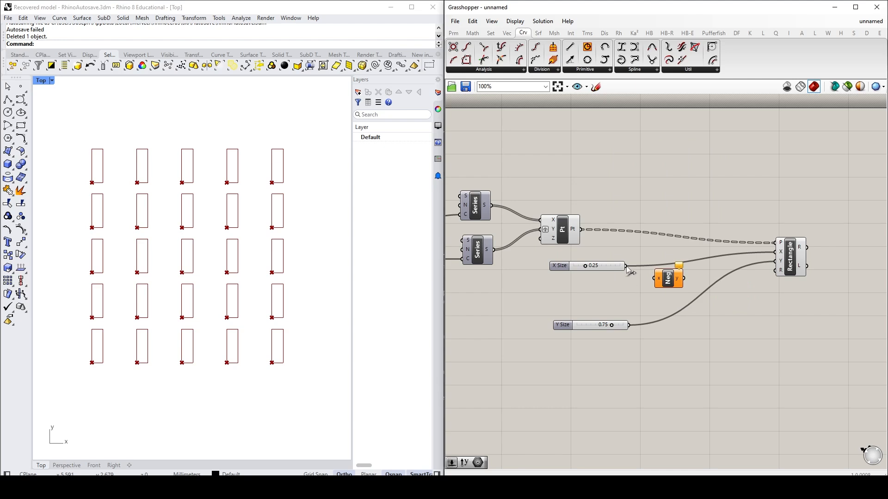
drag(626, 267, 653, 278)
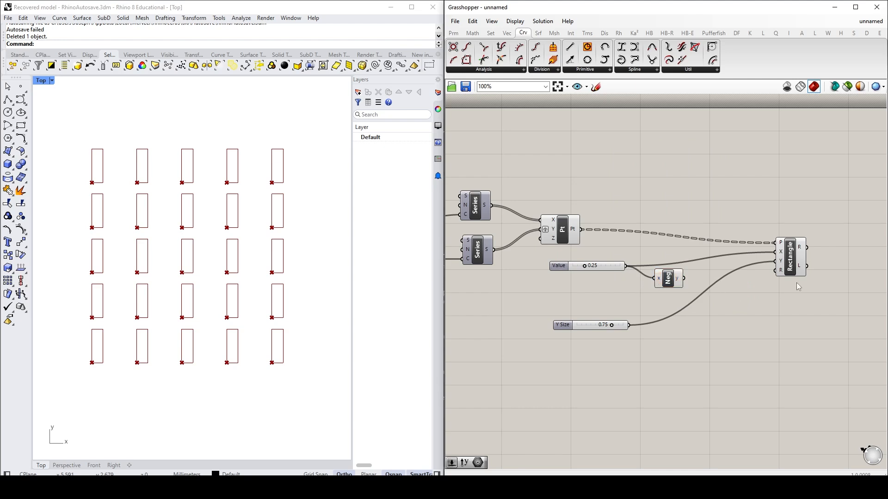
Step: Duplicate the Negative component below the original and connect the 0.75 slider to the copy
click(667, 280)
alt+drag(669, 282, 675, 350)
click(745, 339)
drag(628, 325, 658, 345)
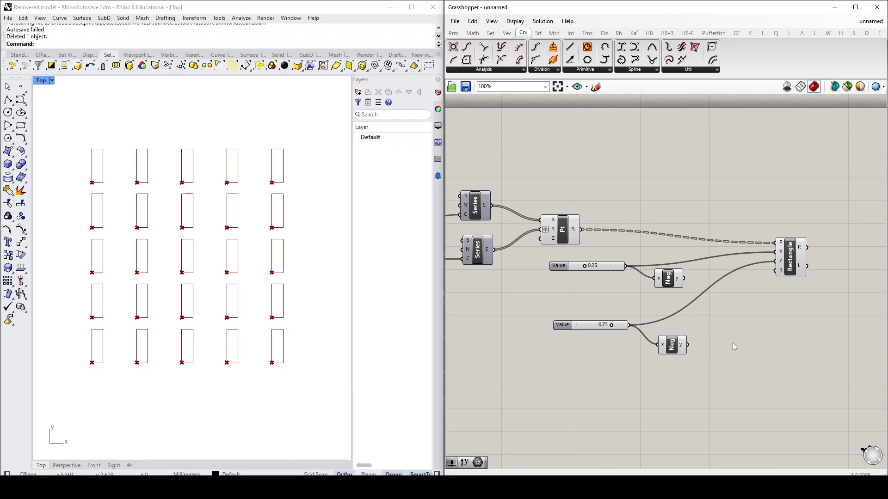
double_click(737, 343)
key(Escape)
click(473, 33)
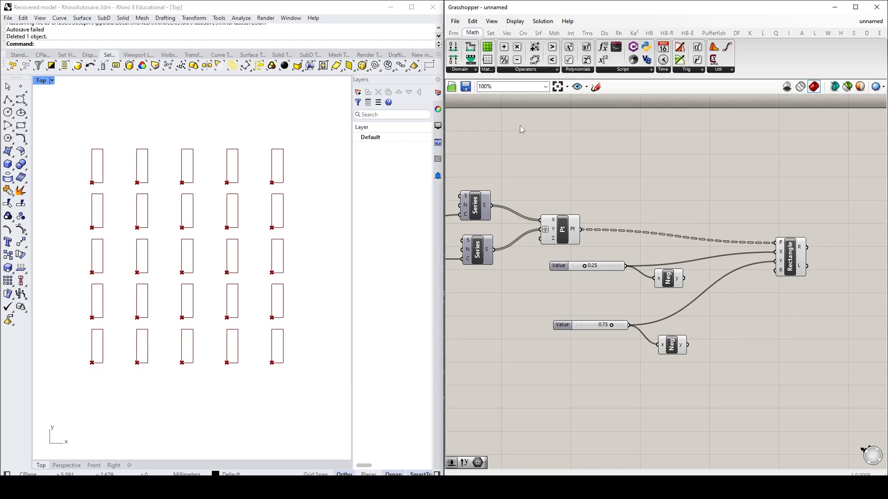
click(531, 70)
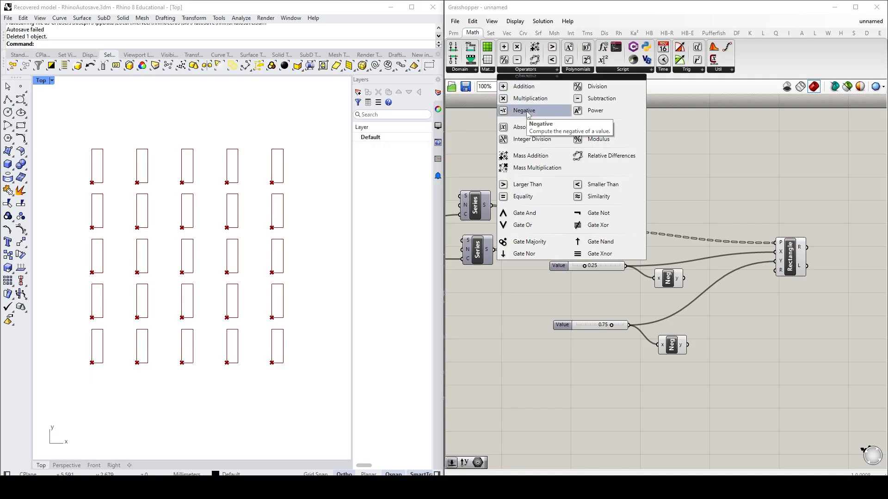
click(757, 367)
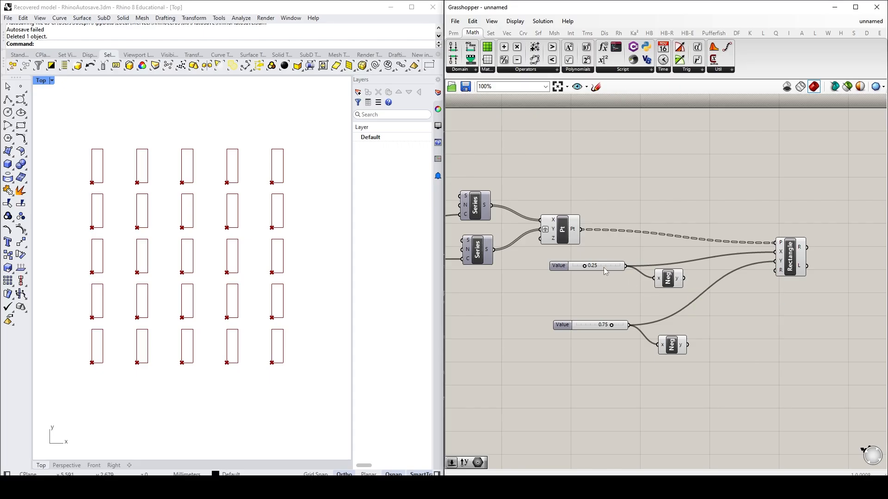
Step: Rearrange the X size group so the Negative component sits above the end of the 0.25 slider
mouse_move(679, 282)
drag(567, 268, 565, 281)
drag(675, 275, 649, 253)
click(725, 305)
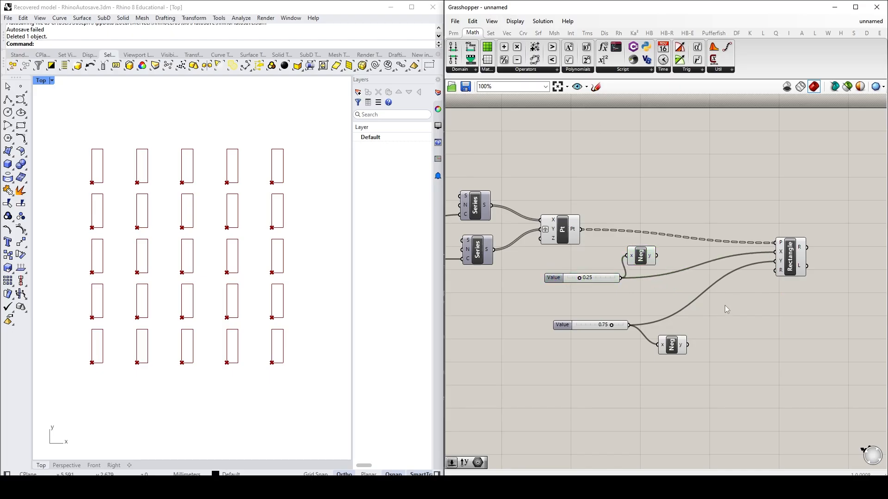
Step: Add a Construct Domain from the upper Negative (A) to the 0.25 slider (B) and connect its output to the Rectangle's X input
click(462, 70)
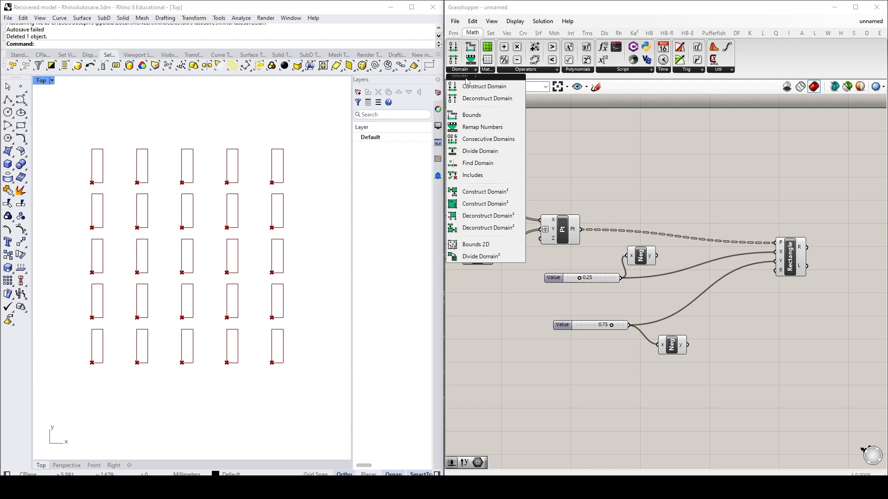
click(478, 92)
click(691, 264)
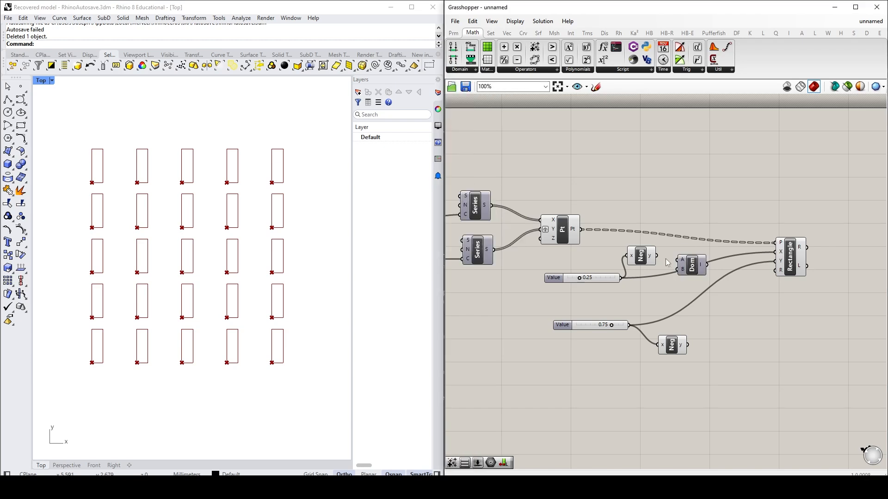
drag(656, 256, 678, 260)
mouse_move(619, 278)
mouse_down()
mouse_move(647, 278)
mouse_move(619, 278)
mouse_up()
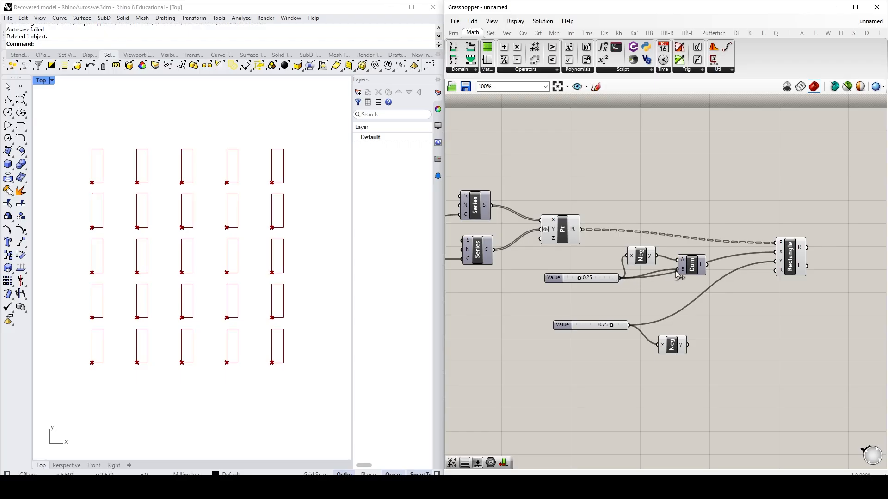
drag(706, 264, 776, 252)
Step: Duplicate the Construct Domain component and place the copy beside the lower Negative component
click(694, 270)
alt+drag(694, 270, 727, 329)
click(740, 360)
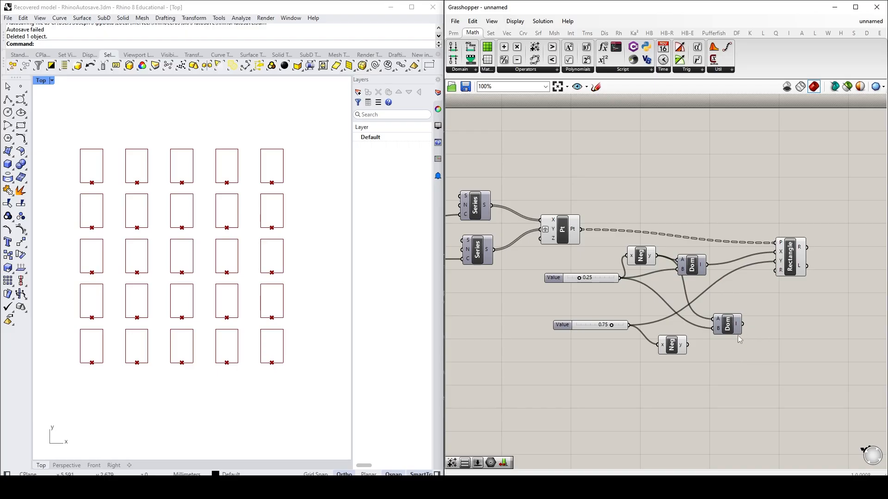
Step: Wire the lower Negative and the 0.75 slider into the copied Construct Domain's A and B, and connect its output to the Rectangle's Y input
drag(672, 346, 669, 319)
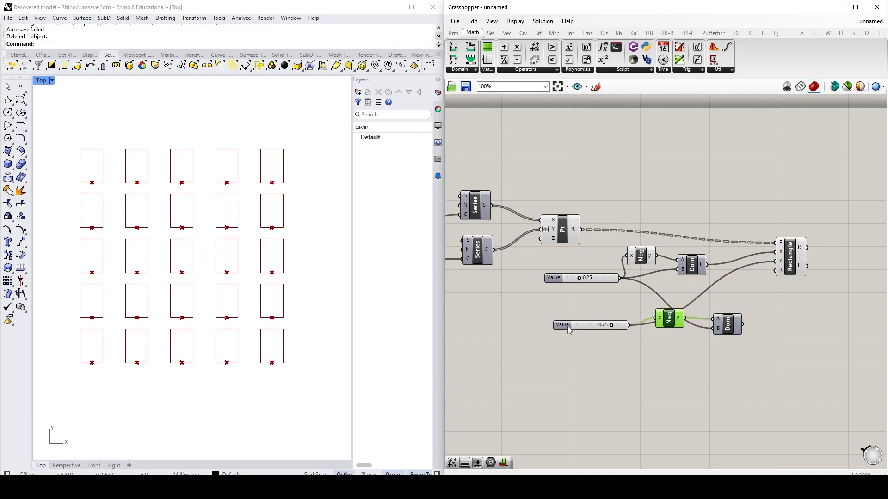
drag(569, 326, 567, 340)
drag(628, 339, 664, 310)
click(767, 318)
drag(742, 324, 775, 261)
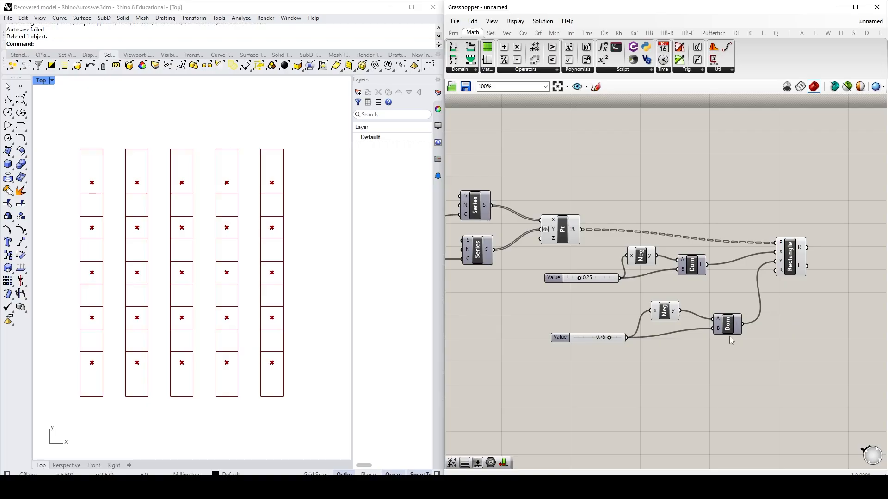
Step: Set the X size slider to 0.13, and try the Y size slider at 0.38 before restoring it to 0.75
drag(609, 338, 592, 338)
drag(579, 278, 573, 278)
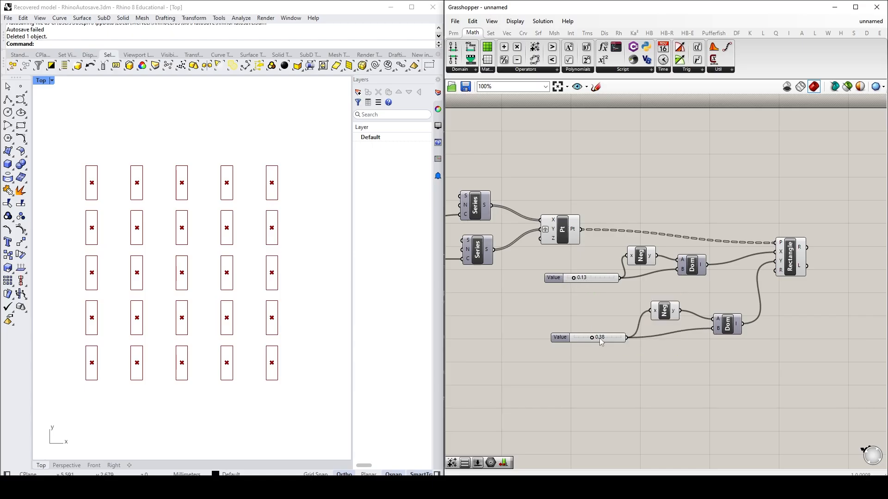
drag(591, 337, 608, 342)
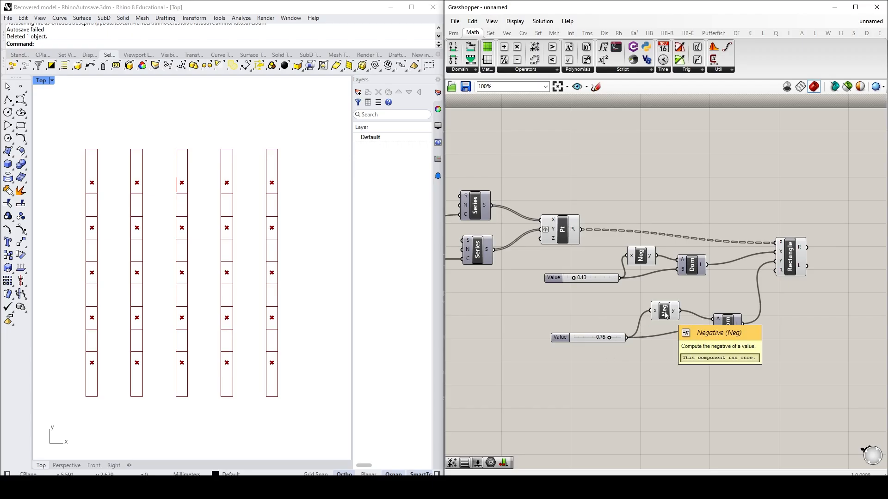
Step: Add a Division component below the lower Negative, shift the 0.75 slider away from it, and connect that slider to the Division's A input
drag(554, 340, 593, 344)
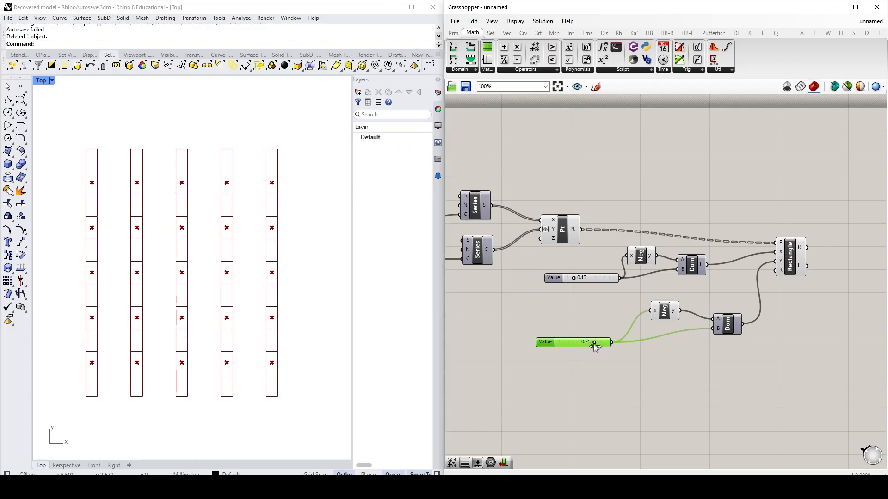
click(670, 369)
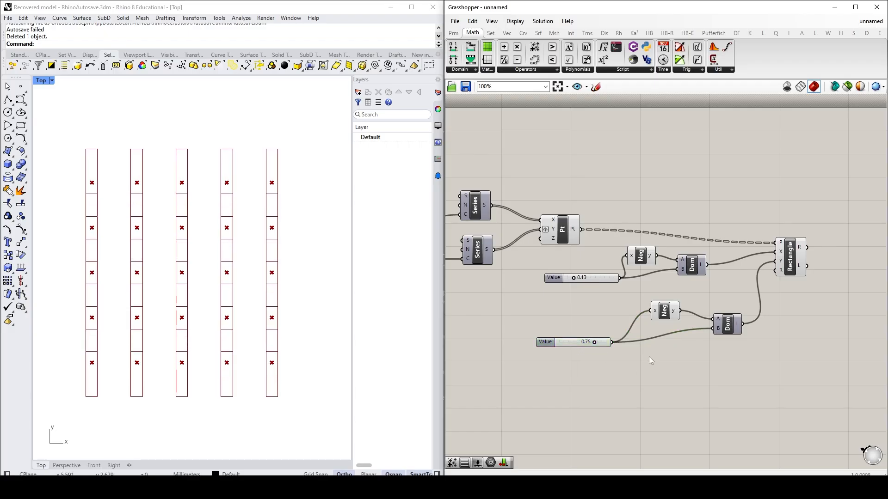
click(526, 70)
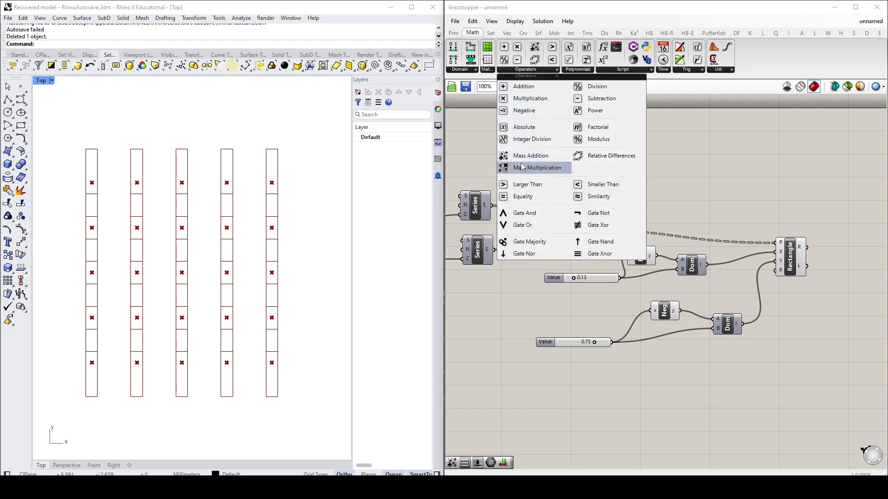
click(596, 87)
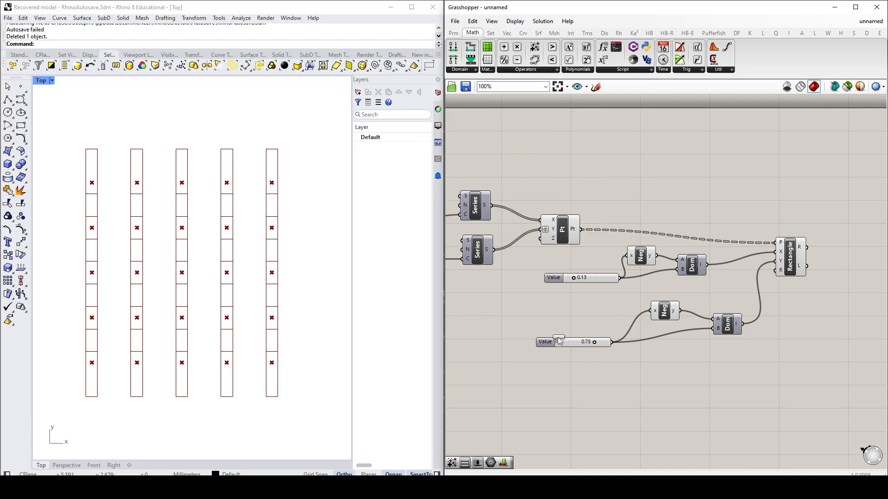
click(649, 364)
drag(542, 344, 499, 338)
drag(652, 366, 616, 352)
drag(569, 336, 602, 347)
click(560, 374)
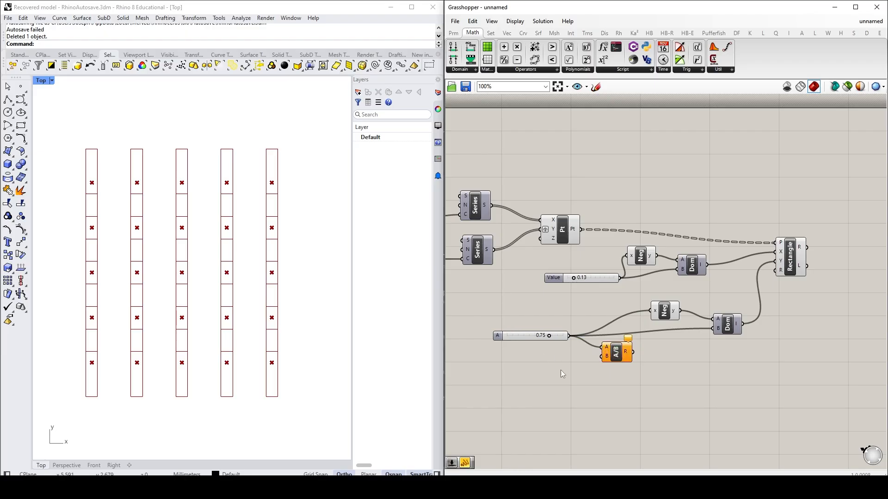
double_click(564, 367)
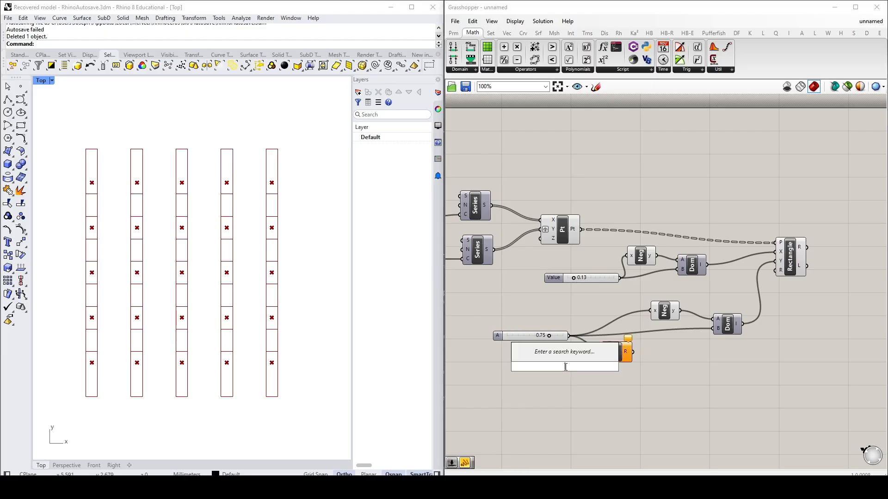
text("2)
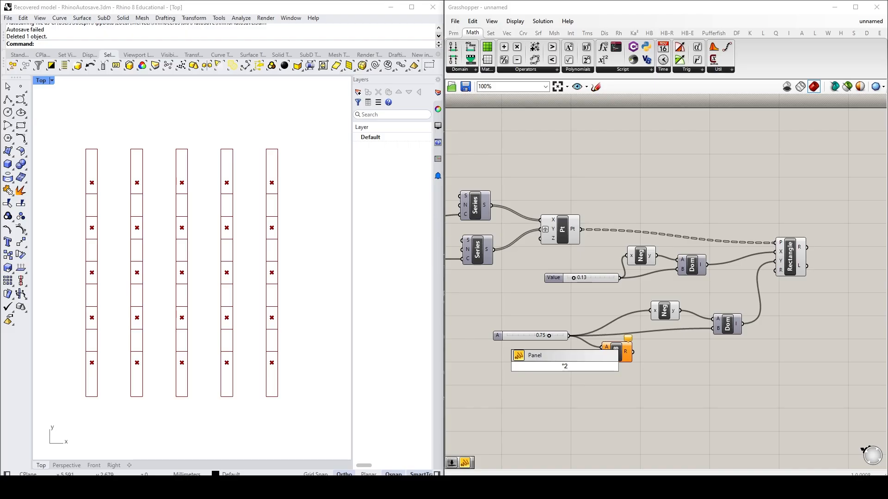
key(Escape)
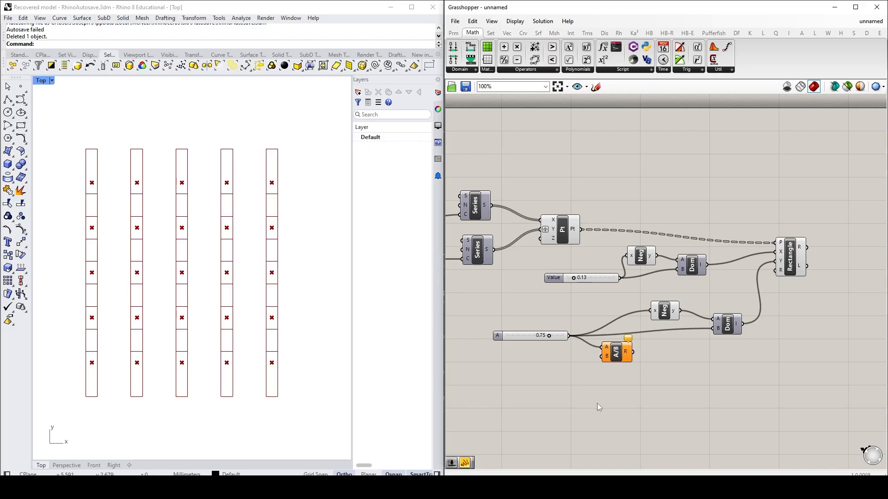
Step: Add a panel containing 2 below the 0.75 slider and connect it to the Division's B input
double_click(555, 367)
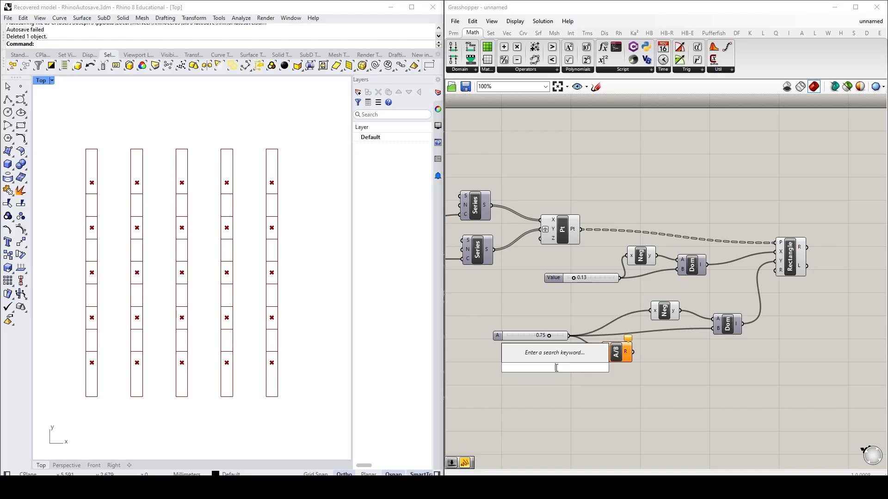
text(Panel)
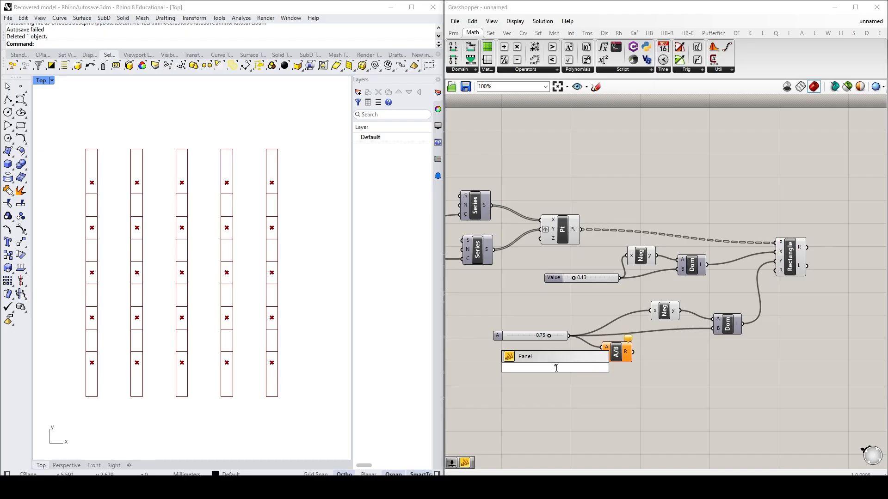
text("2)
key(Return)
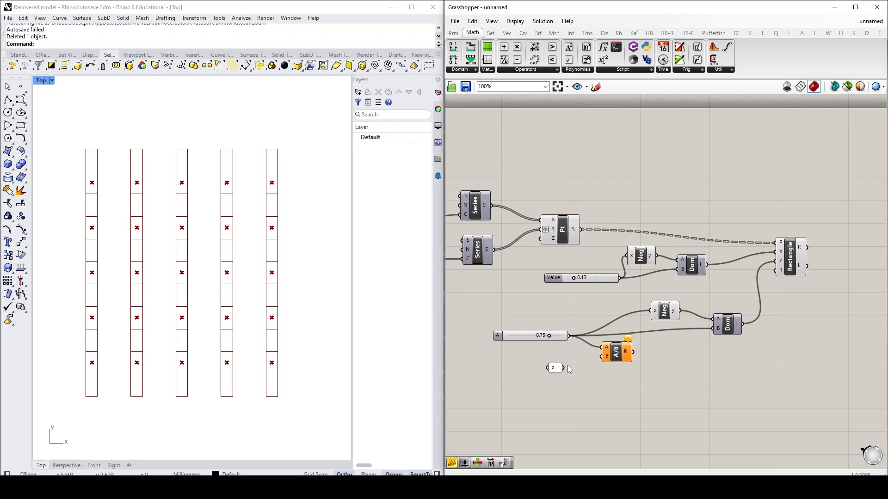
drag(564, 368, 604, 356)
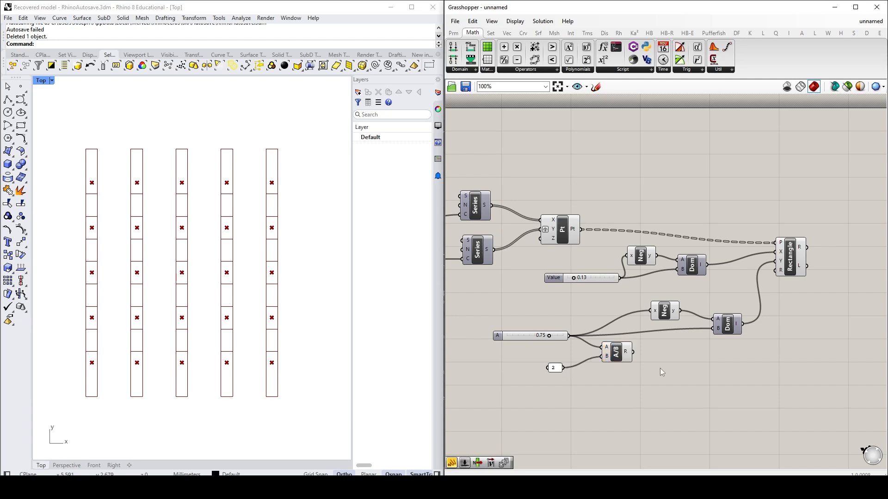
Step: Replace the 0.75 slider's wires into the lower Negative and the lower Construct Domain's B with the Division result
mouse_move(627, 355)
drag(634, 352, 653, 311)
drag(699, 342, 713, 328)
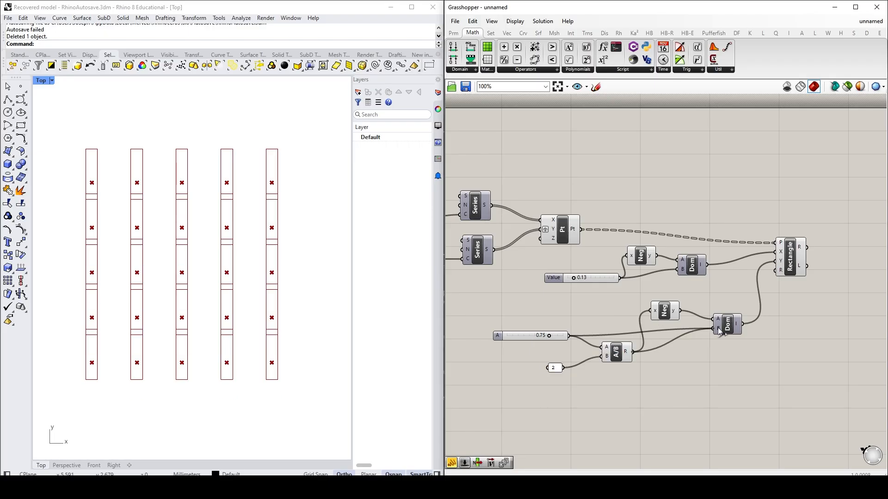
click(670, 313)
drag(668, 309, 675, 308)
click(647, 365)
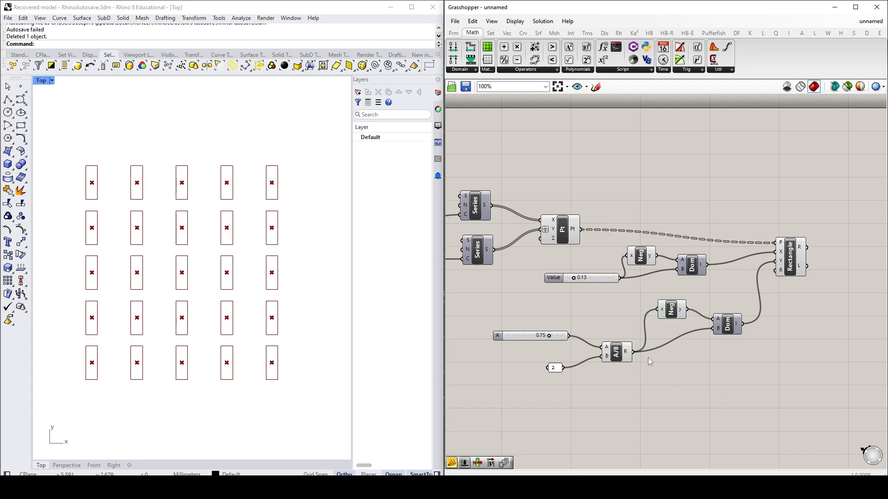
Step: Duplicate the Division and its 2 panel above the originals, and move the 0.13 slider away to make room for the copy
drag(751, 420, 684, 365)
drag(639, 399, 554, 356)
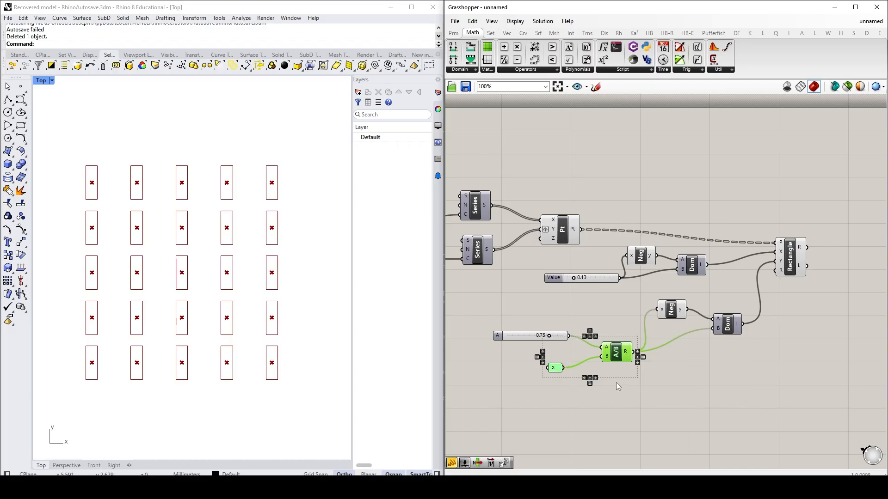
alt+drag(616, 351, 613, 301)
drag(553, 277, 500, 278)
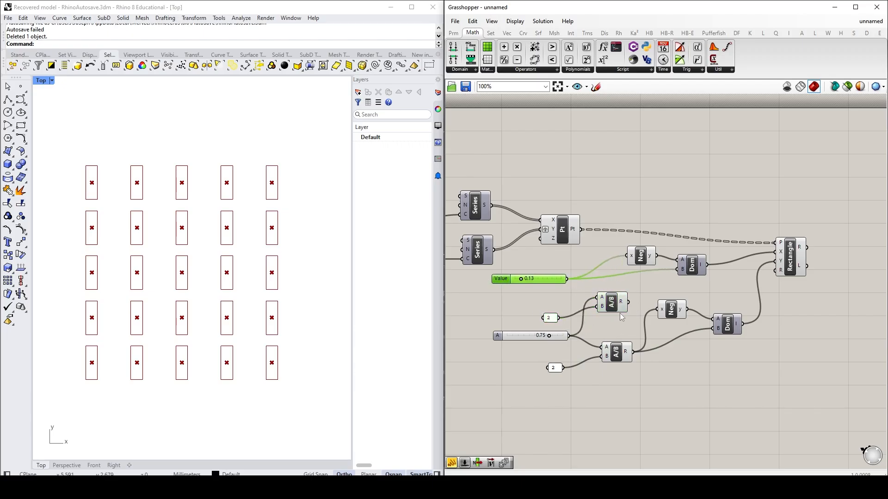
Step: Wire the 0.13 slider into the copied Division's A, and its result into the upper Negative and the upper Construct Domain's B
drag(568, 279, 626, 256)
click(637, 291)
drag(629, 302, 650, 260)
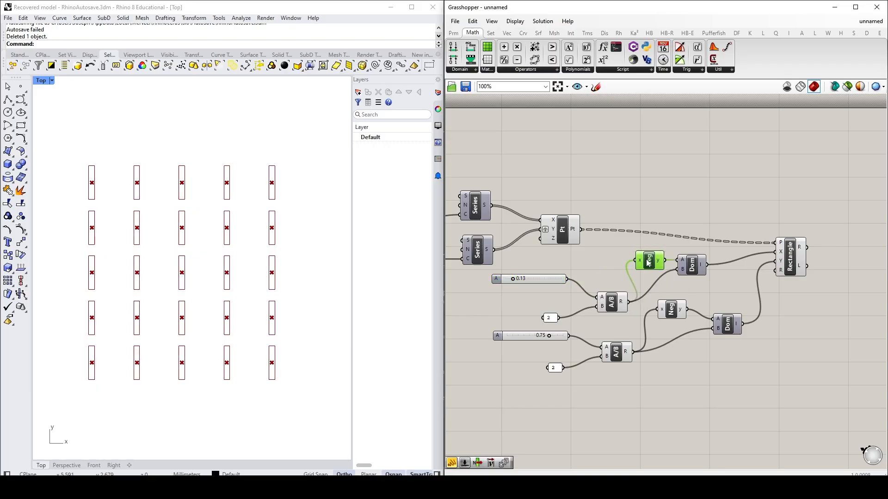
Step: Reposition the Rectangle component and the whole size-control group on the canvas, and set the X size slider to 0.25
drag(793, 267, 828, 253)
drag(765, 402, 505, 255)
drag(658, 265, 684, 291)
click(803, 373)
drag(540, 304, 545, 306)
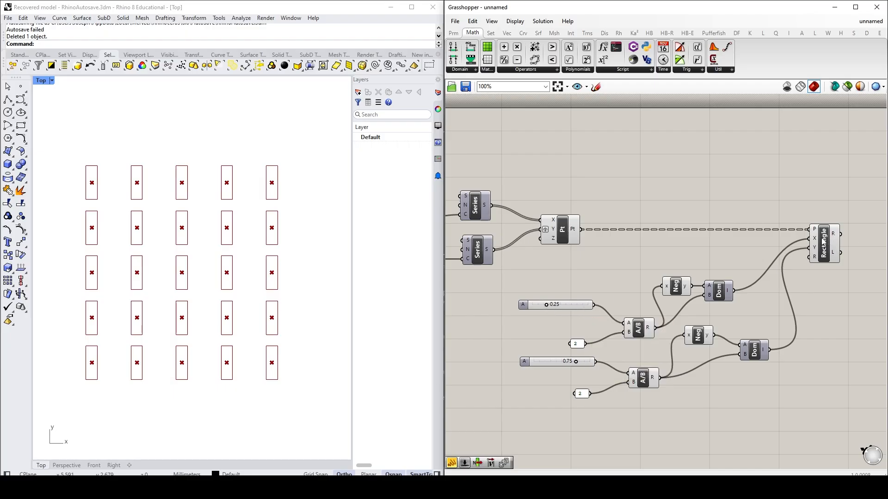
Step: Rename the 0.75 slider as "Rectangle Vertical Dimension"
mouse_move(815, 240)
click(526, 363)
right_click(525, 362)
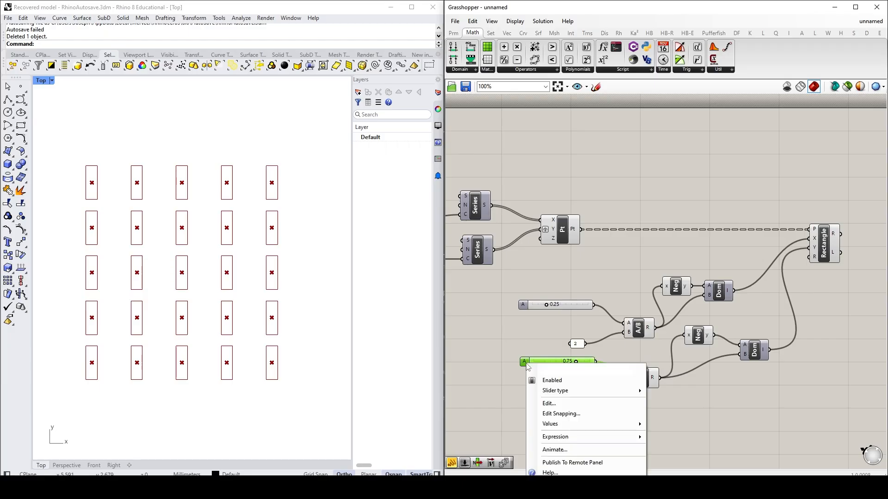
click(482, 361)
double_click(525, 362)
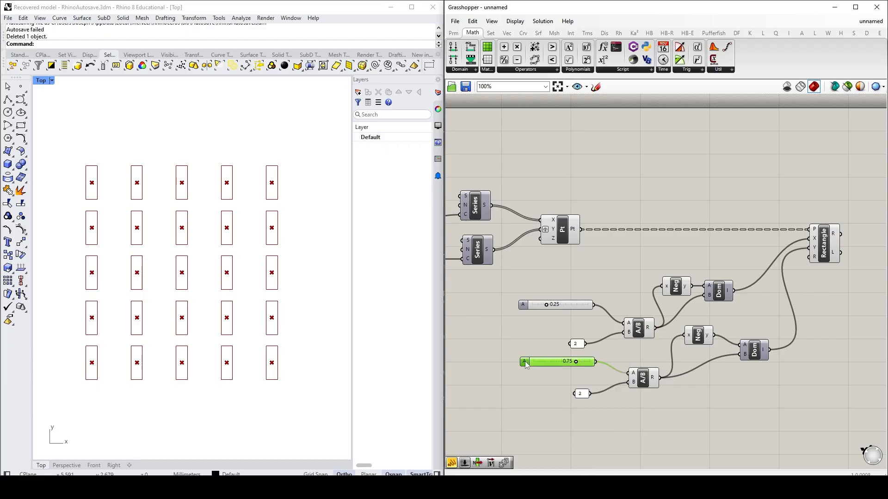
click(574, 463)
right_click(525, 364)
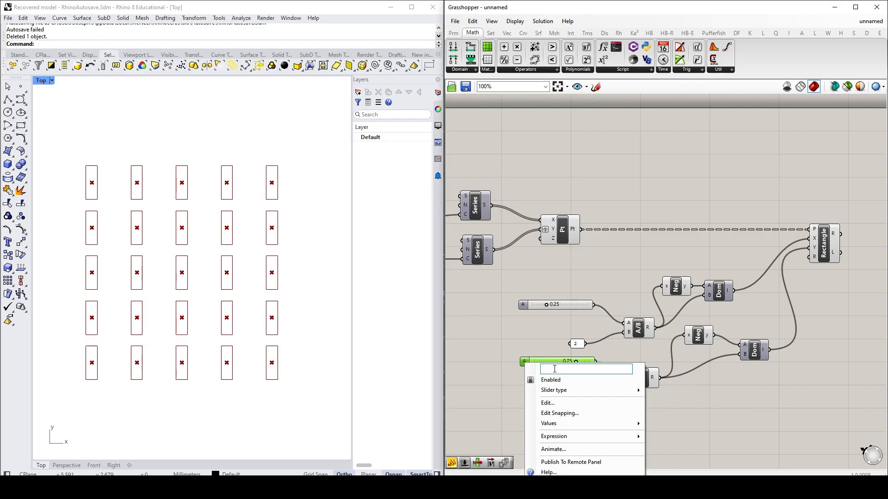
text(Rectangle Verti)
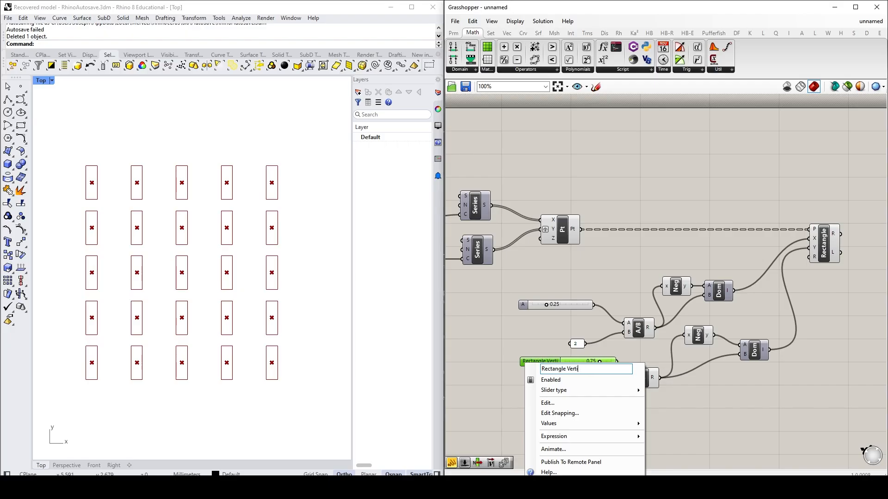
text(cal Dimension)
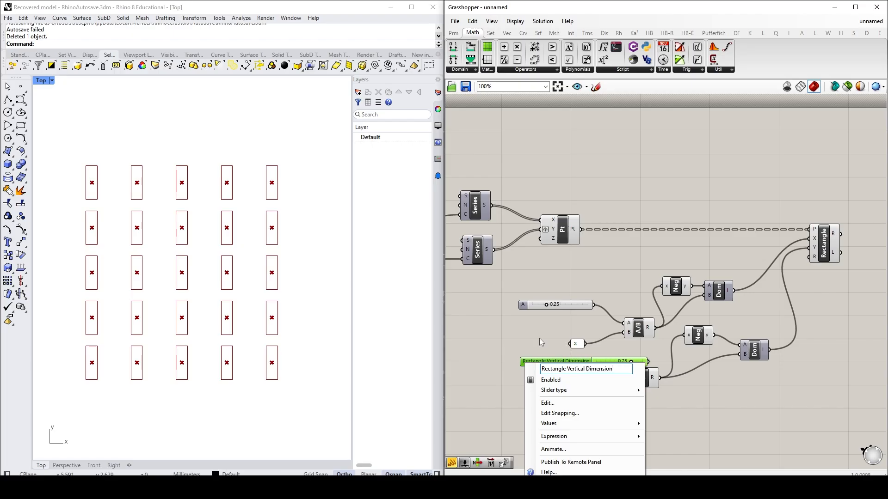
key(Return)
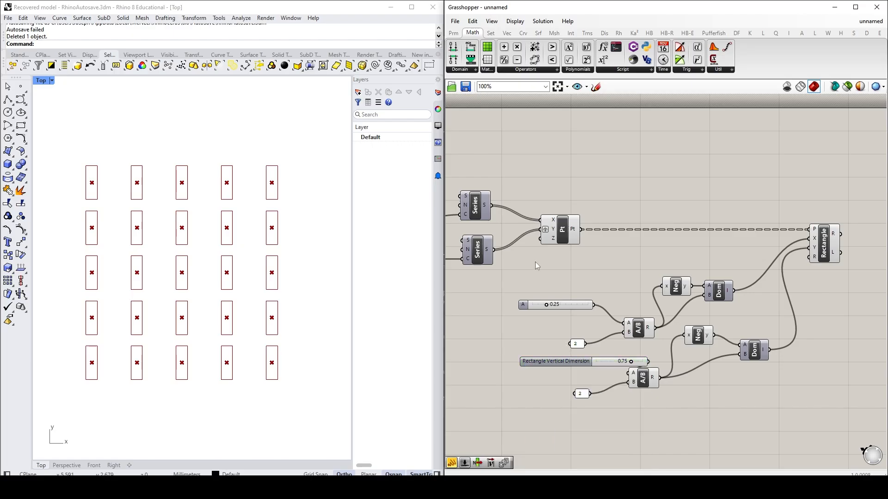
Step: Rename the 0.25 slider as "Rectangle Horizontal Dimension"
click(524, 306)
right_click(525, 309)
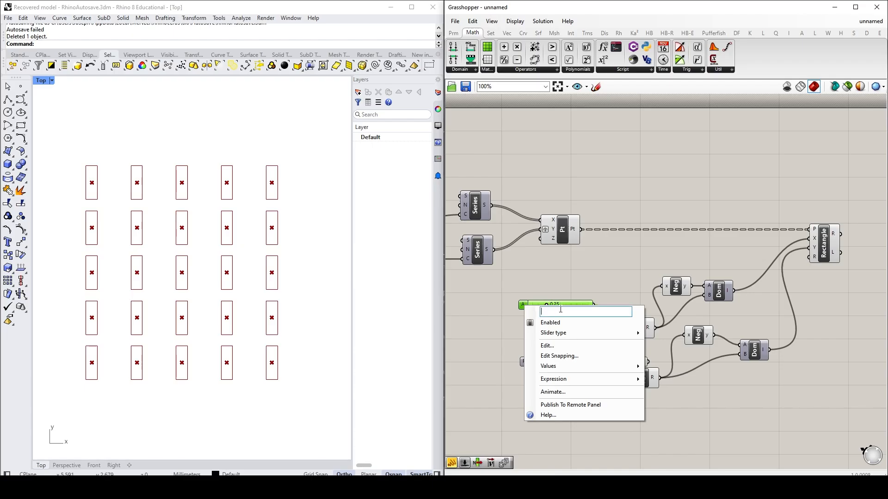
text(Rectangle Horizontal )
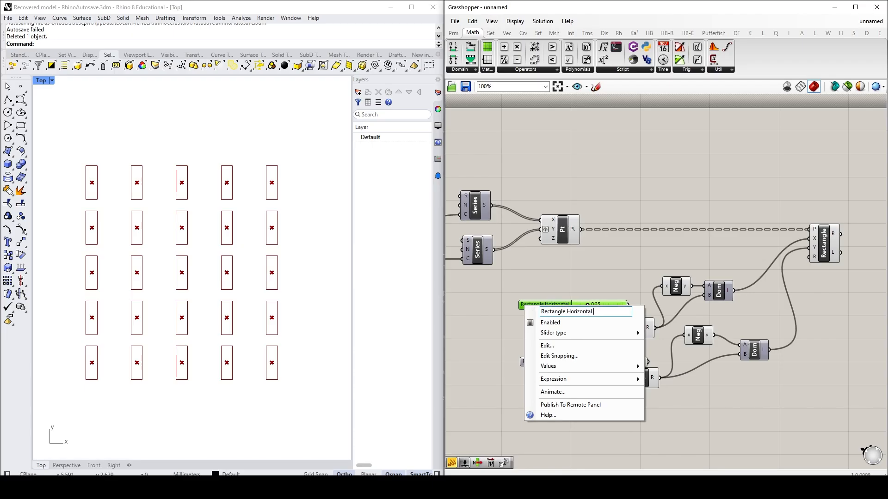
text(Dimension)
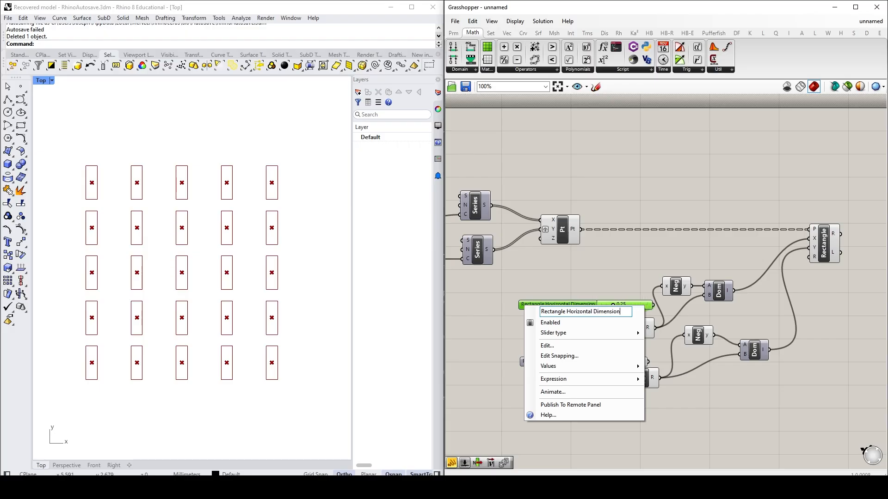
key(Return)
Step: Move both renamed sliders clear of the Division components and shift the Rectangle component slightly farther from the Construct Domains
drag(562, 304, 506, 316)
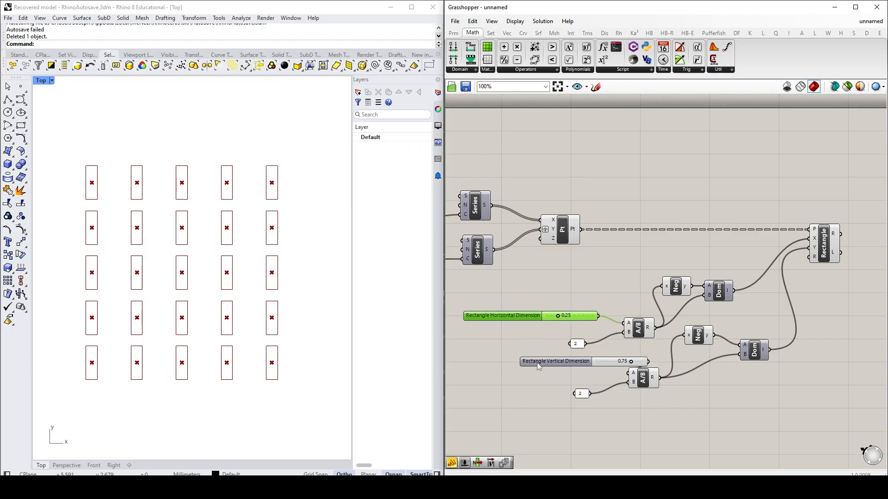
drag(537, 364, 484, 368)
click(630, 425)
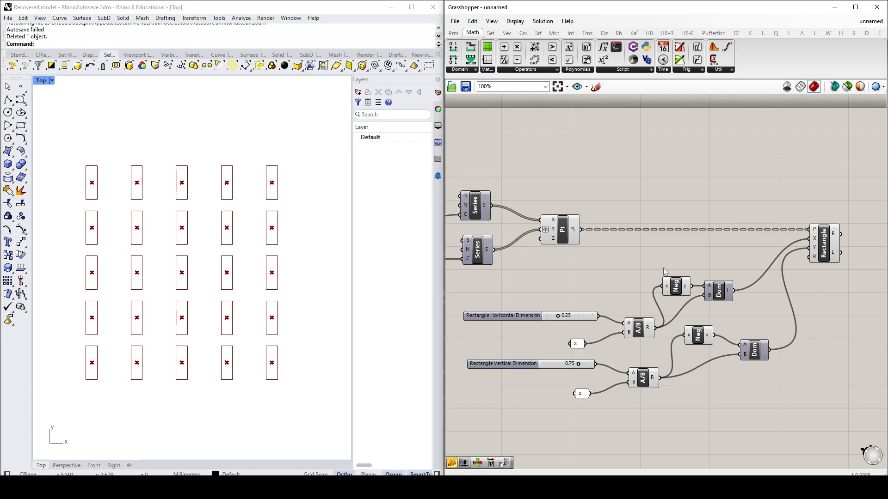
drag(825, 245, 840, 245)
click(846, 311)
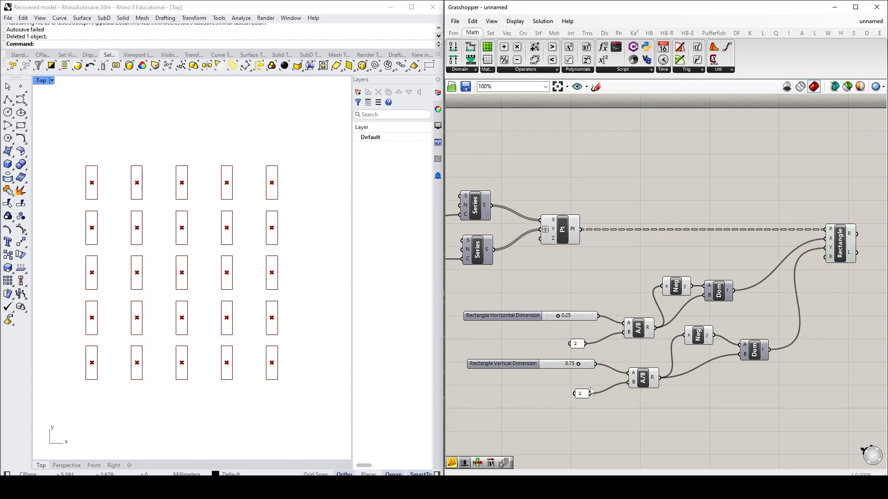
Step: Set the Rectangle Vertical Dimension slider to 0.82 and the Rectangle Horizontal Dimension slider to 0.50
mouse_move(559, 319)
mouse_down()
mouse_move(548, 318)
mouse_move(592, 316)
mouse_move(575, 316)
mouse_up()
drag(578, 364, 581, 364)
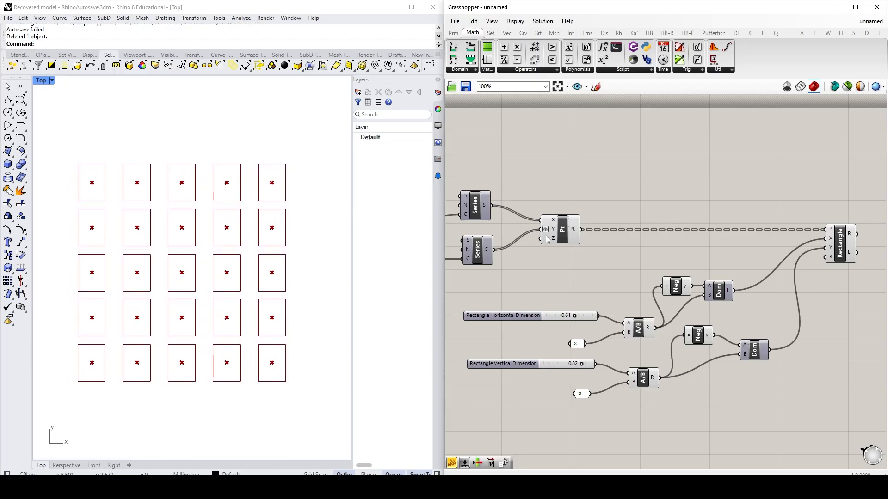
drag(575, 316, 570, 317)
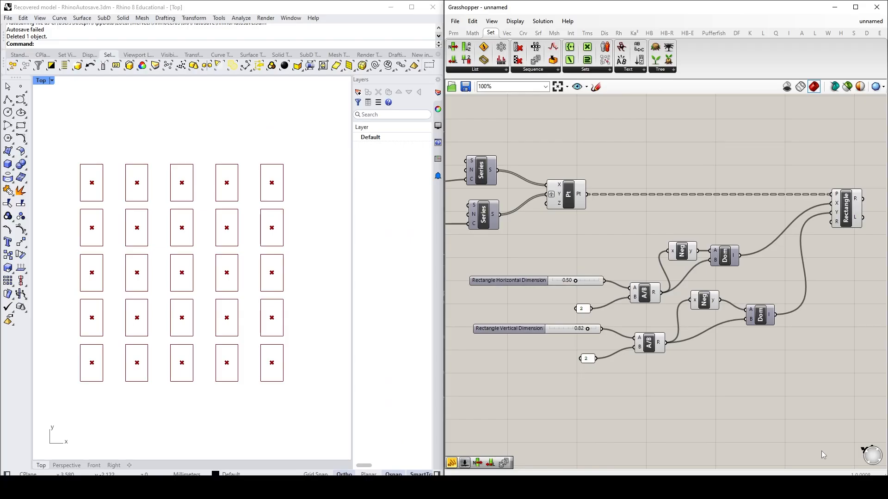
Step: Add a Random component on the empty canvas beyond the Rectangle component's outputs
right_drag(850, 301, 474, 323)
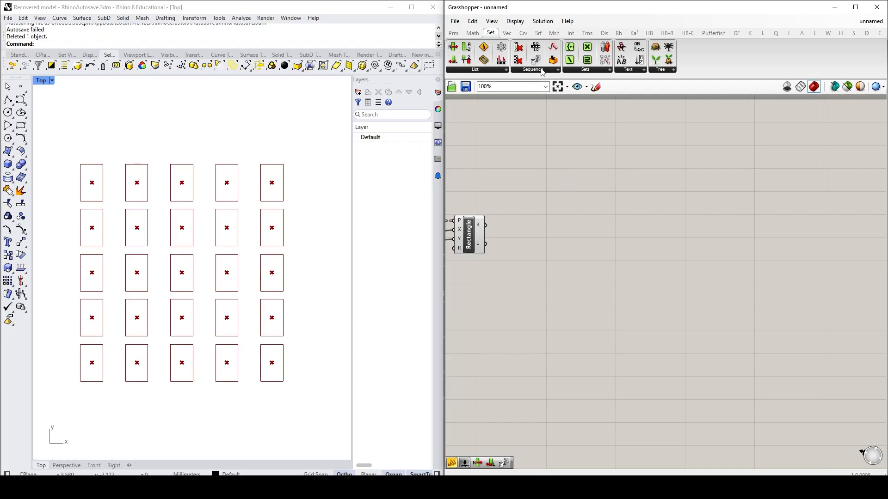
click(542, 70)
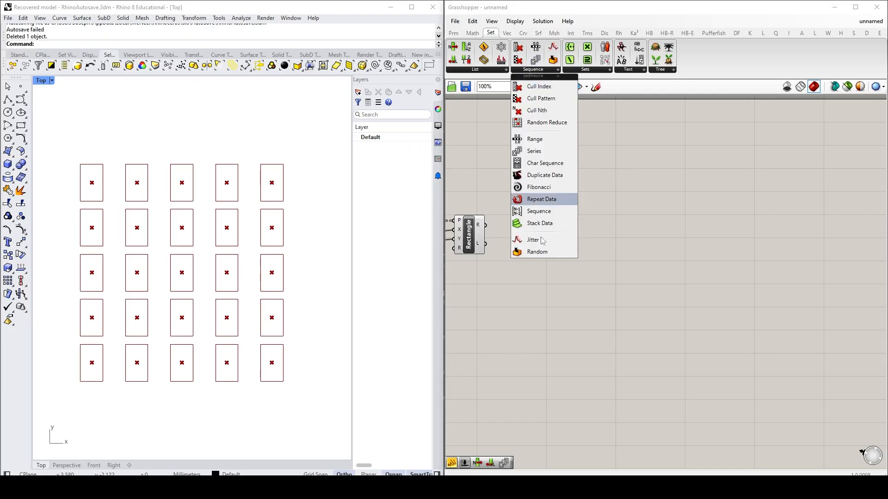
click(537, 252)
click(632, 241)
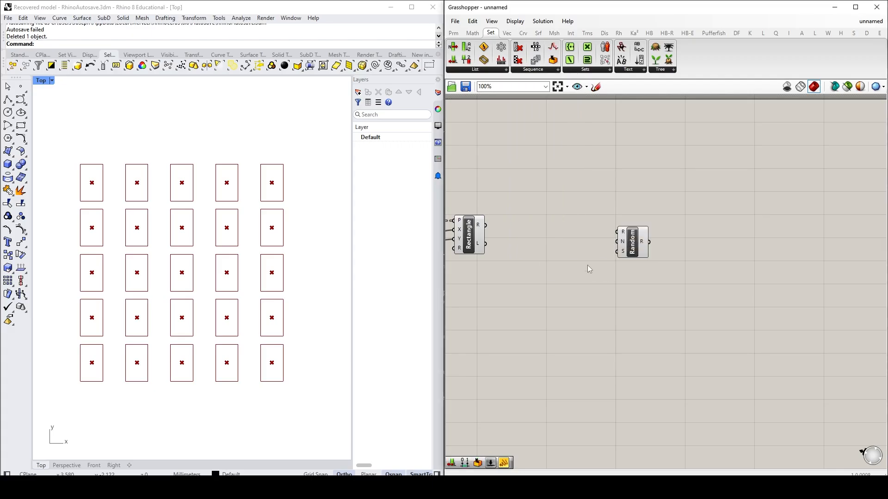
double_click(606, 291)
text(ran)
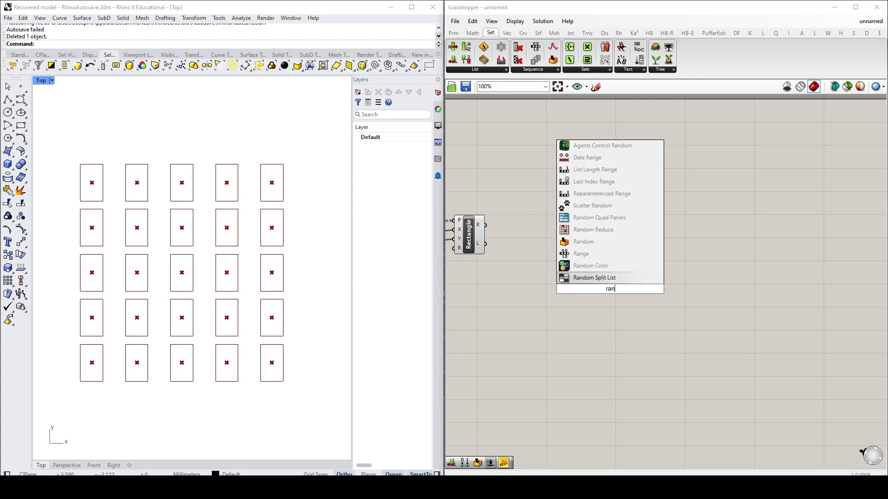
key(Escape)
Step: Move the Random component lower on the canvas, clear of the Rectangle component's outputs
click(631, 249)
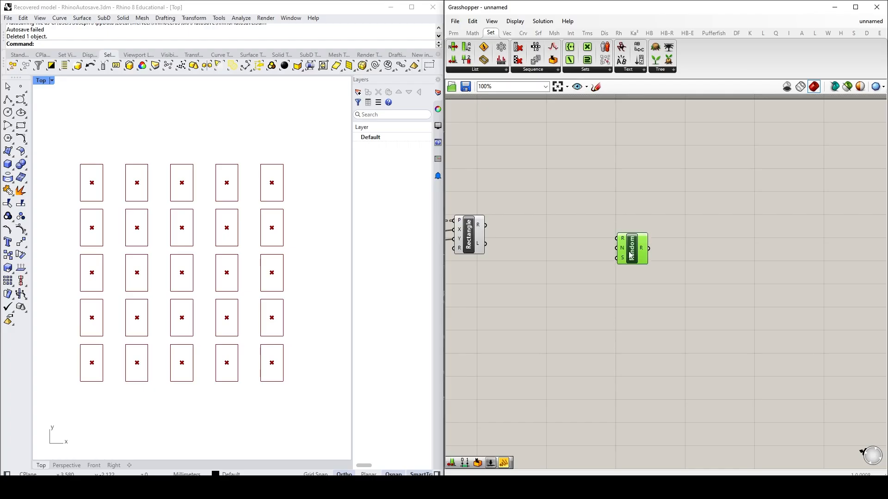
click(649, 290)
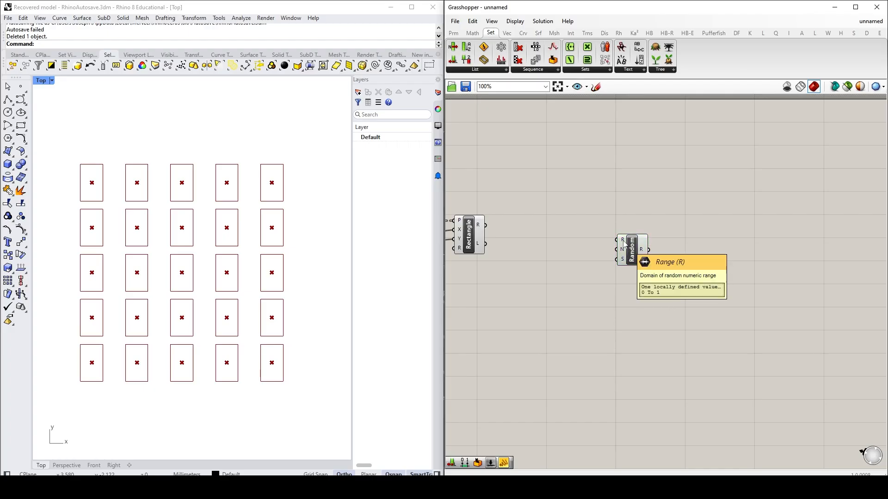
drag(624, 255, 627, 290)
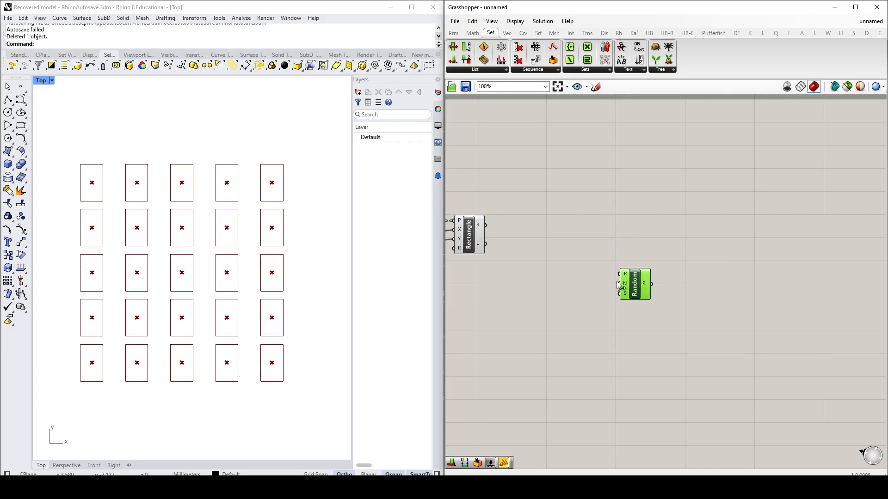
click(521, 292)
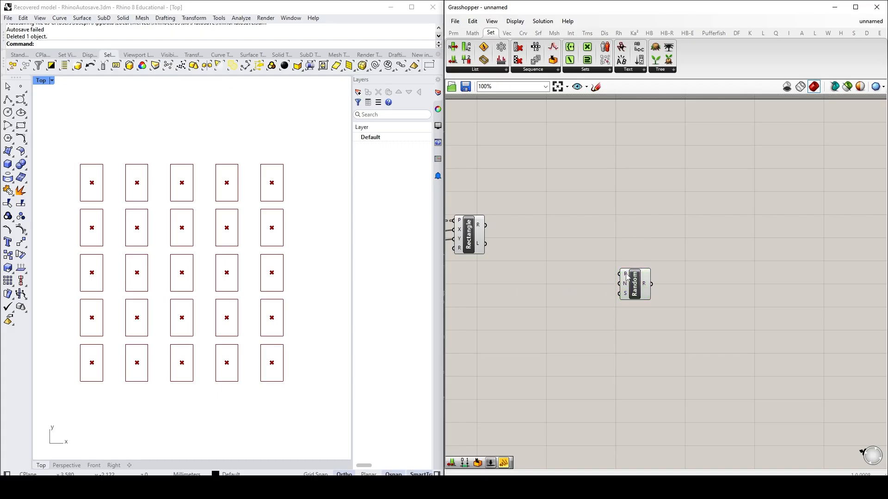
Step: Add a Construct Domain component ahead of the Random component's inputs and shift Random to make room for it
mouse_move(626, 277)
click(472, 32)
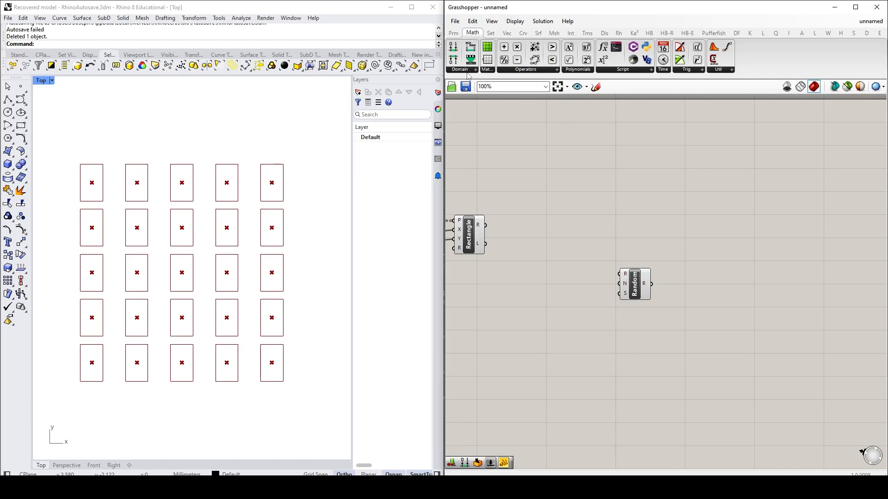
click(468, 69)
click(478, 88)
click(585, 277)
drag(643, 288, 665, 296)
click(608, 301)
drag(584, 278, 601, 279)
click(563, 276)
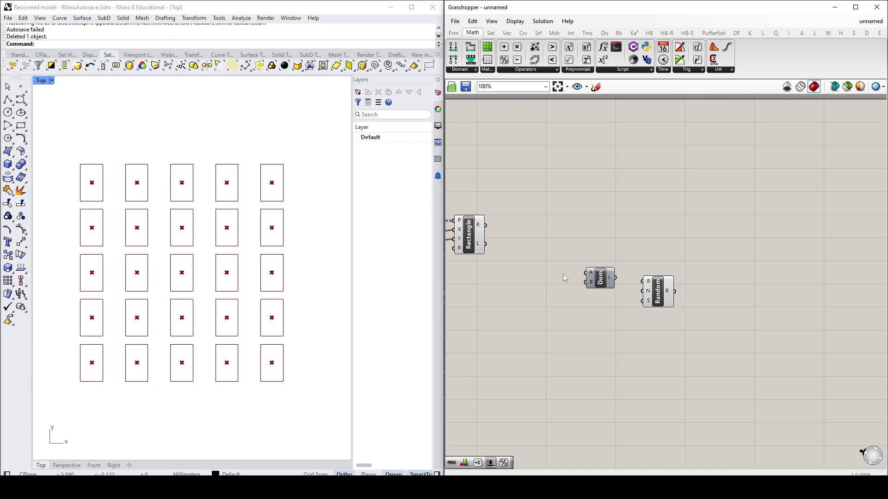
Step: Add a number slider with the value 0.25 ahead of the new Construct Domain component
double_click(537, 279)
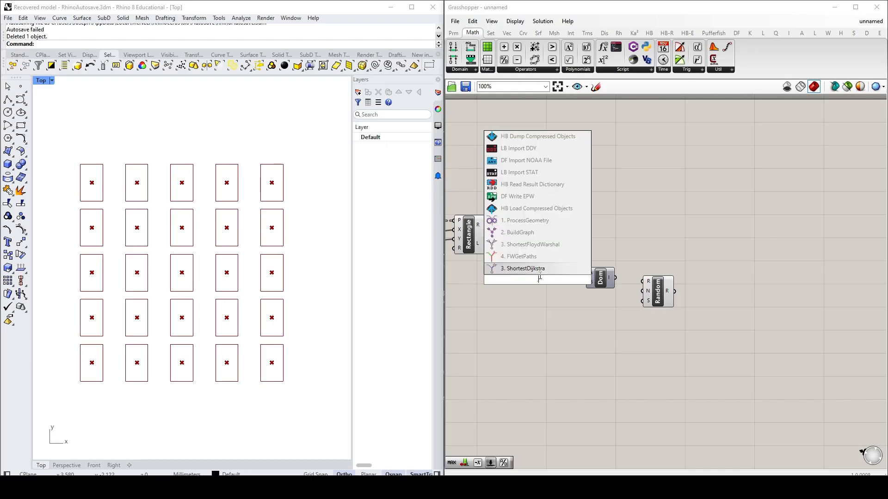
text(.25)
key(Return)
drag(515, 282, 486, 281)
click(516, 292)
Step: Space the Construct Domain and Random components farther apart from the 0.25 slider and from each other
drag(598, 278, 602, 276)
drag(658, 290, 694, 296)
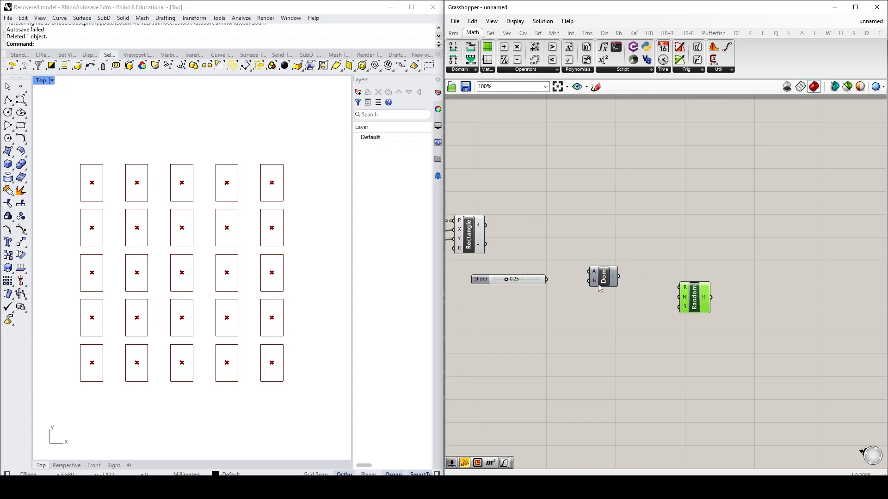
drag(599, 287, 614, 292)
click(595, 292)
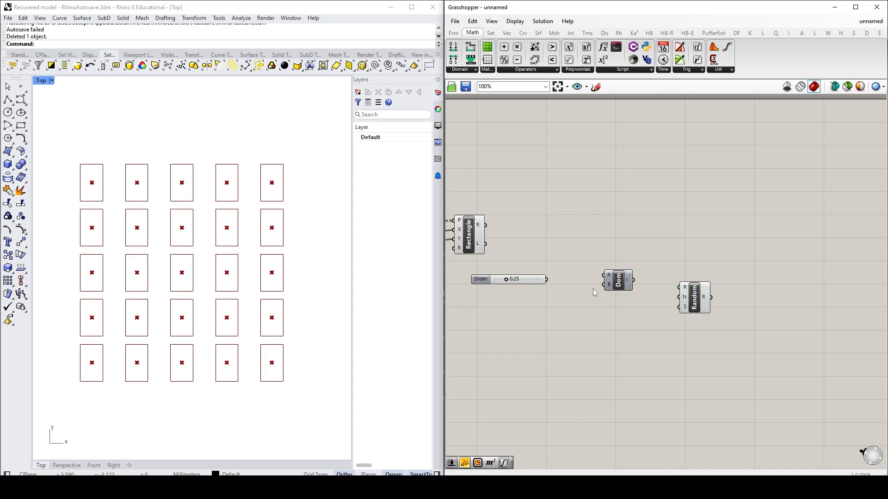
double_click(567, 271)
text(eg)
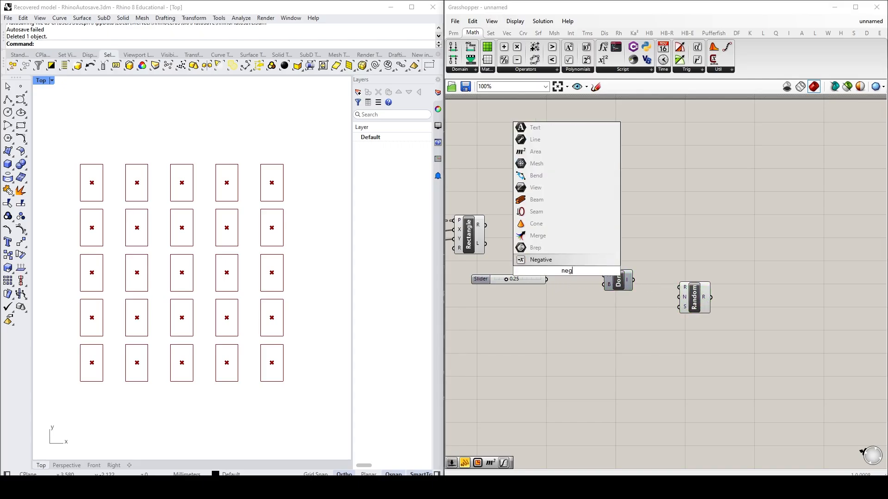
click(569, 331)
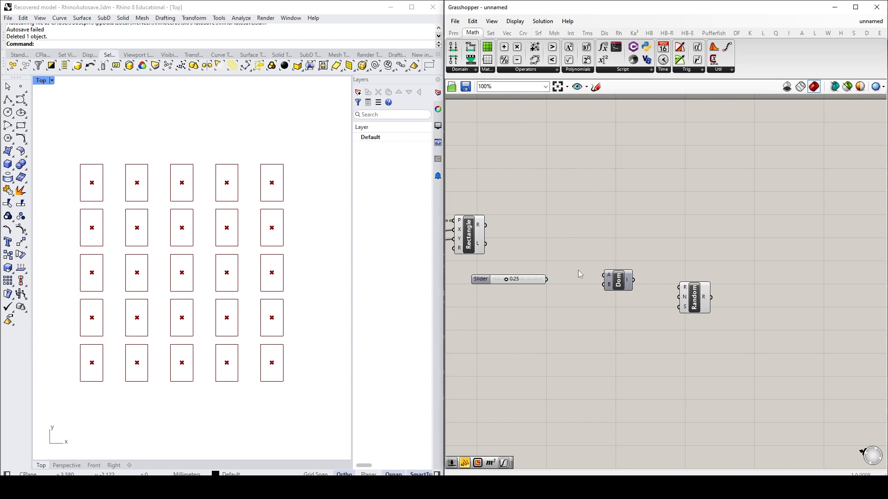
Step: Add a Negative component and wire the 0.25 slider through it to the domain's A input and directly to its B input
click(531, 72)
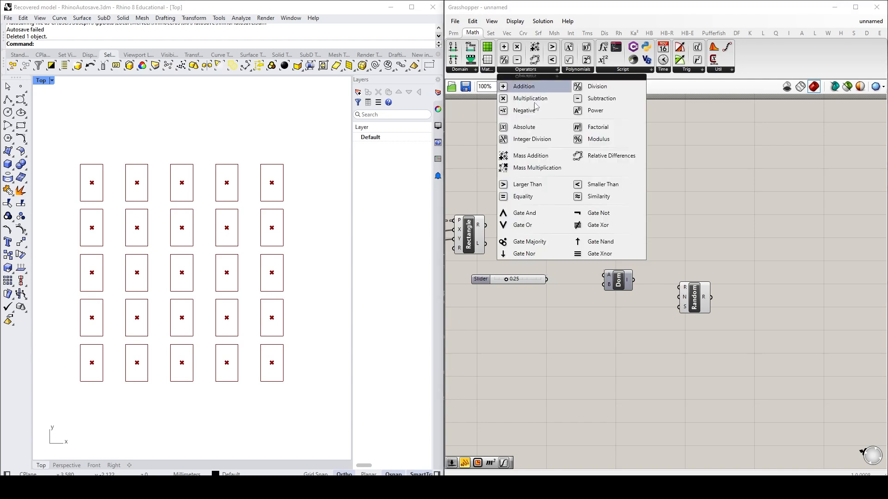
click(527, 113)
click(571, 257)
drag(546, 279, 607, 276)
drag(547, 280, 632, 282)
drag(576, 265, 587, 267)
click(562, 313)
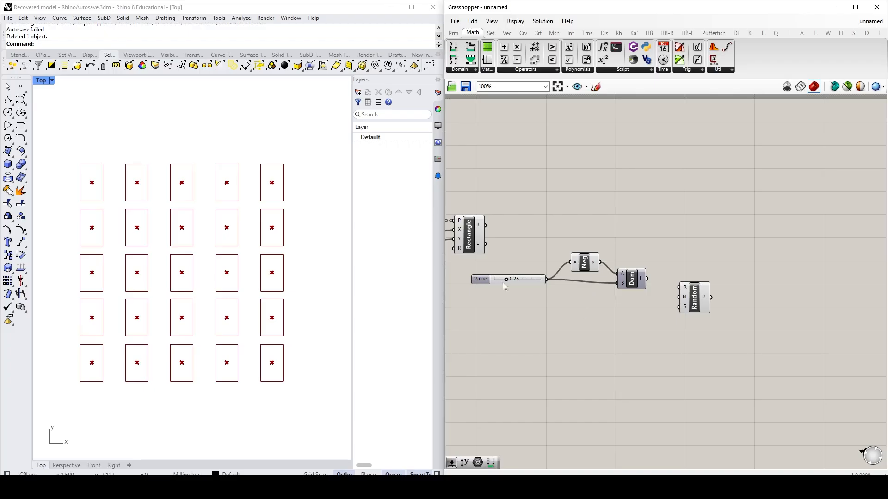
drag(484, 284, 490, 287)
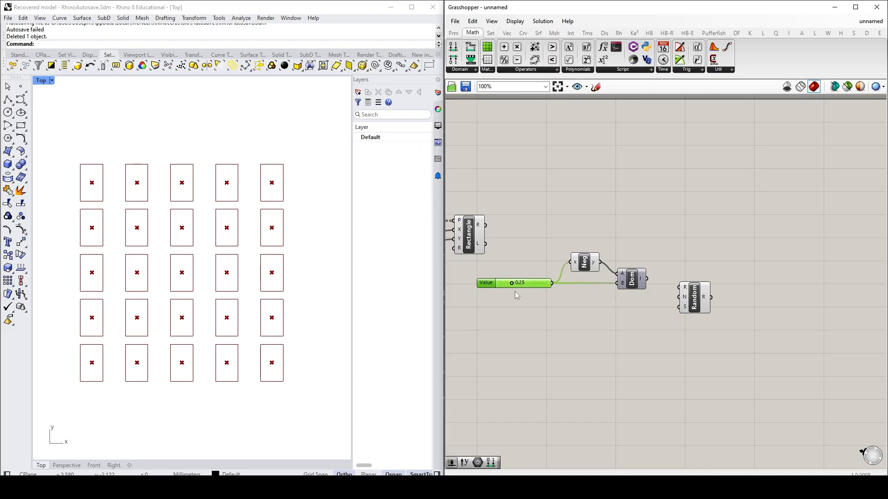
click(636, 332)
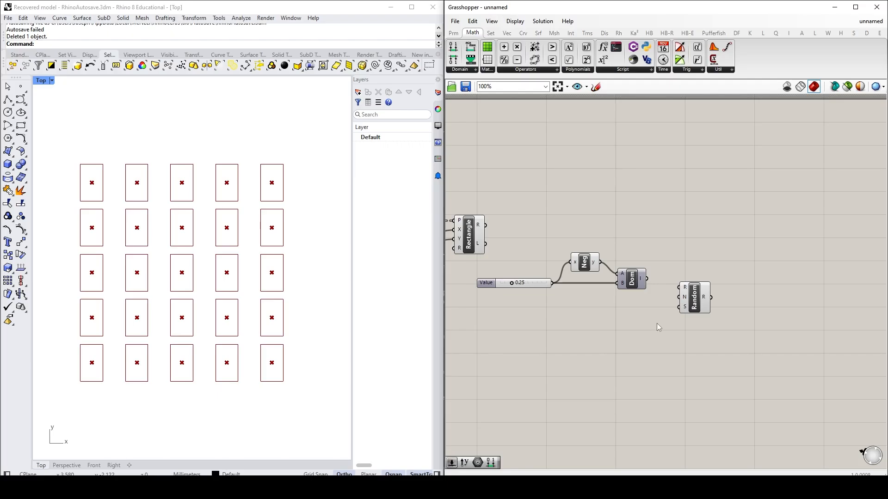
Step: Connect the domain to Random's Range input and move the whole random group higher on the canvas
drag(646, 279, 679, 287)
mouse_move(686, 290)
drag(734, 347, 522, 238)
drag(635, 280, 685, 188)
click(683, 286)
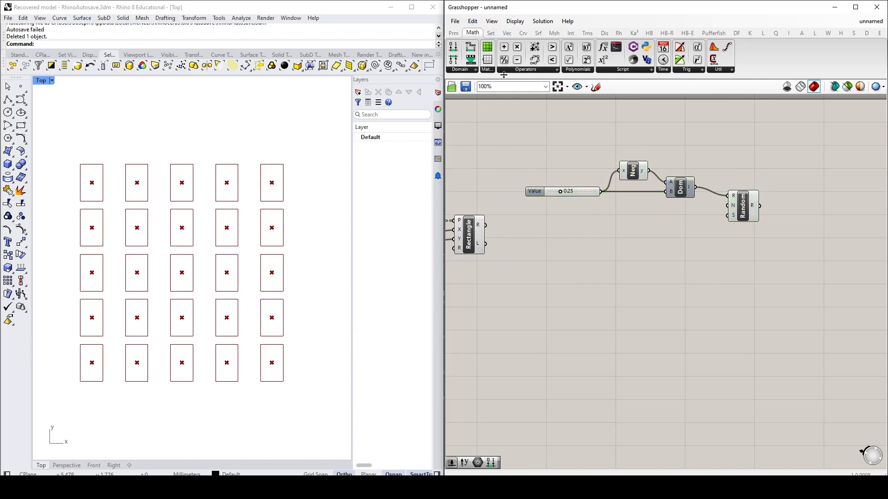
Step: Add a List Length component and wire the Rectangle output through it to Random's Number input
click(491, 34)
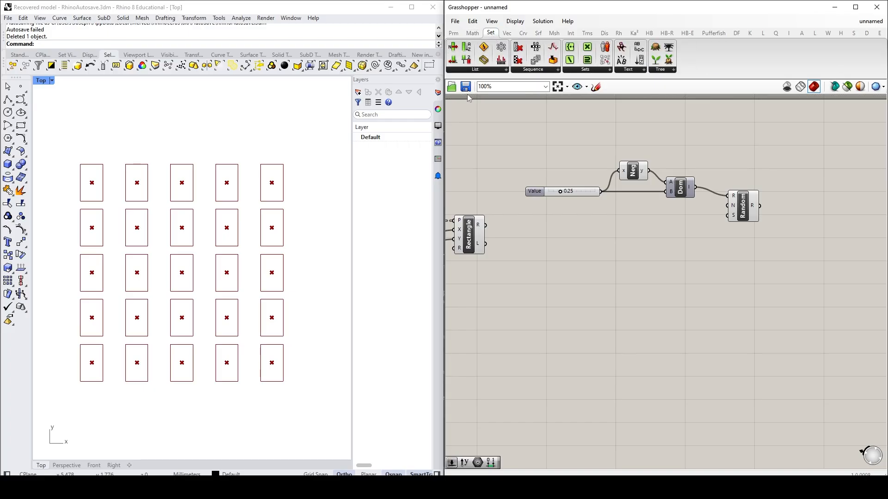
click(480, 74)
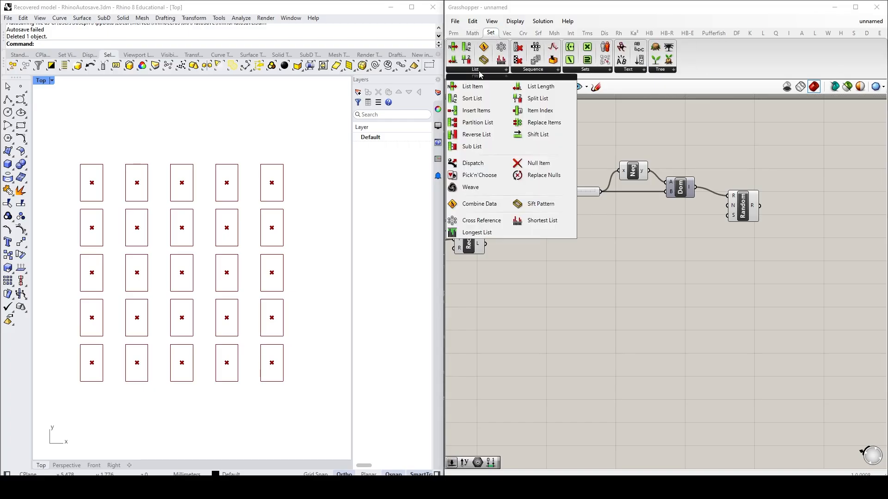
click(539, 86)
click(605, 243)
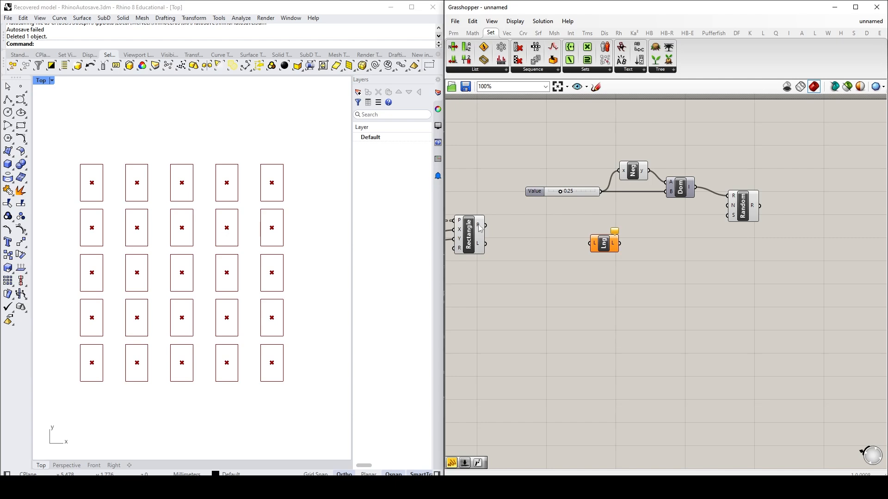
drag(479, 227, 736, 212)
mouse_move(735, 209)
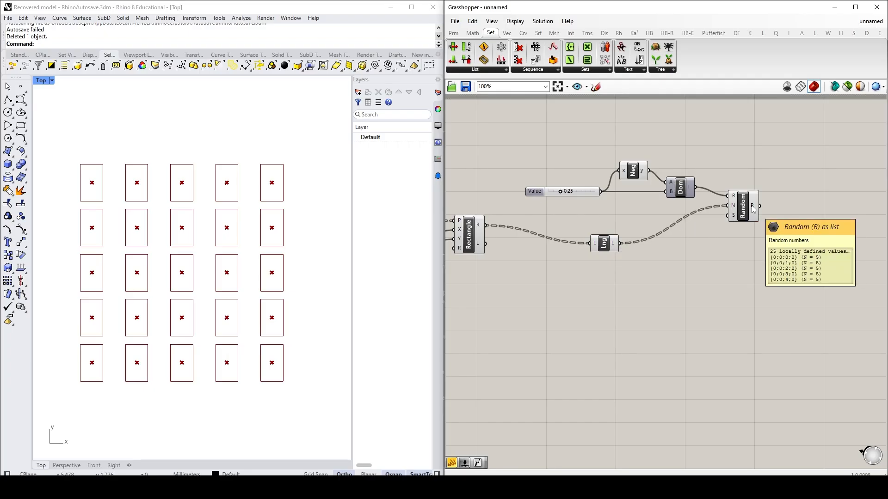
Step: Add a Panel beyond the Random component and connect Random's output to it
double_click(829, 206)
text(pane)
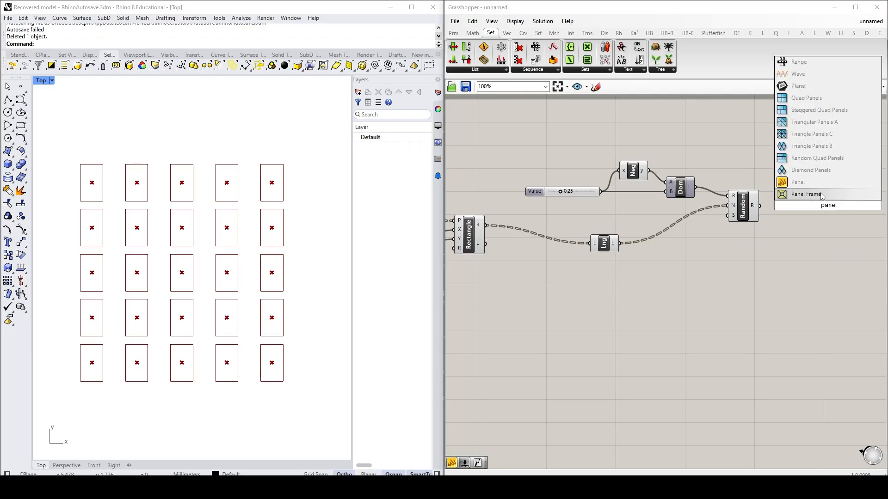
click(798, 182)
drag(760, 207, 832, 339)
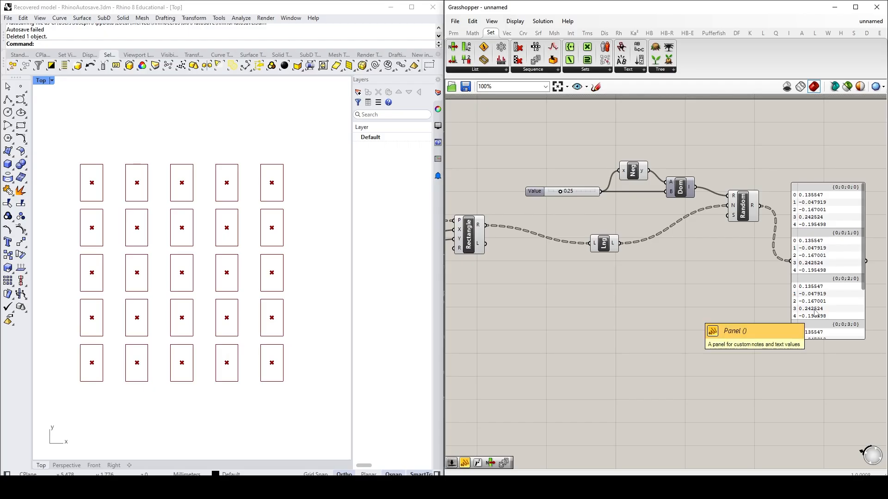
Step: Flatten the Pt output of the Construct Point component feeding the rectangles
right_drag(560, 296, 493, 293)
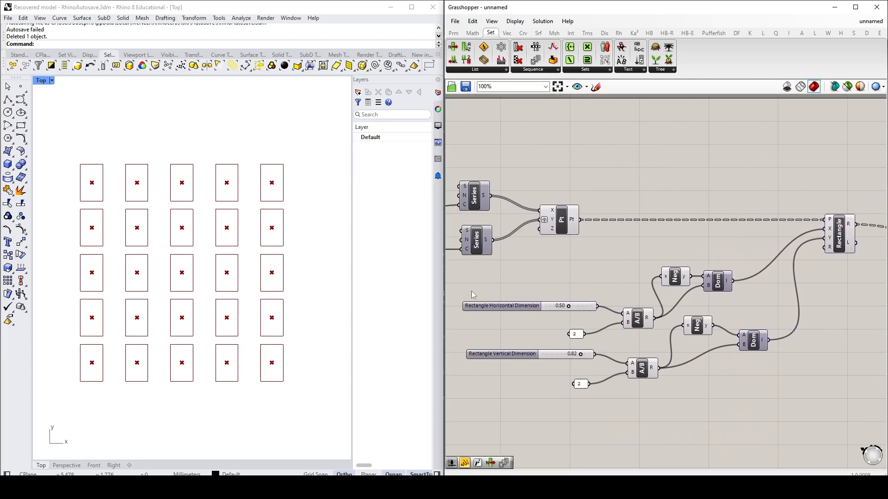
right_click(573, 223)
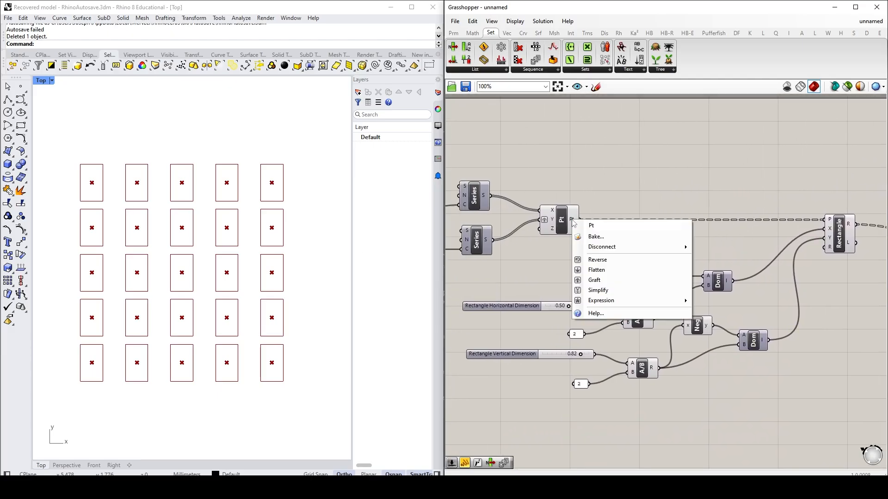
click(597, 270)
right_drag(759, 288, 416, 266)
right_drag(882, 266, 811, 265)
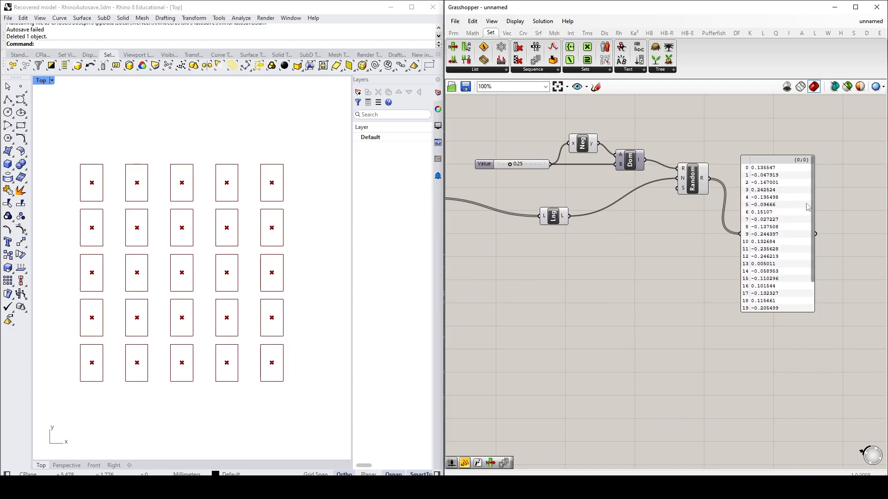
Step: Look through the random values listed in the Panel and delete the Panel
scroll(814, 199, down, 3)
scroll(816, 232, up, 3)
click(778, 235)
key(Delete)
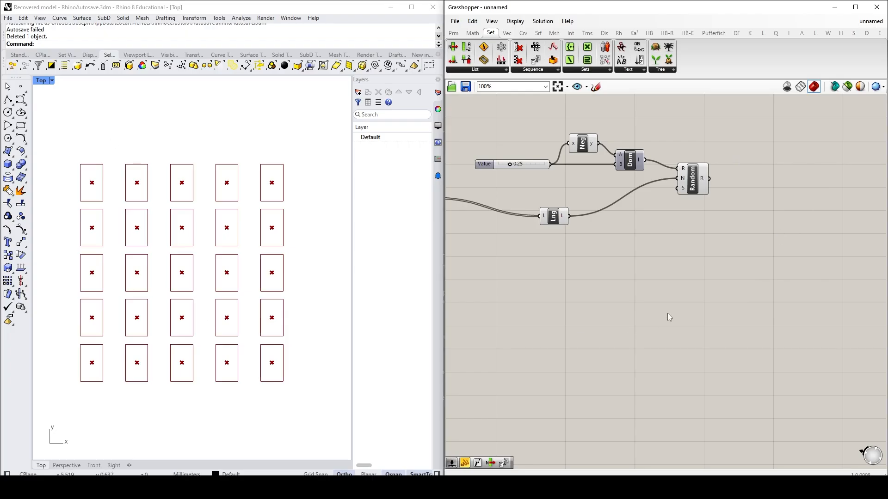
Step: Move the slider, Negative, Construct Domain, List Length and Random components together below the level of the Rectangle output
right_drag(640, 272, 727, 295)
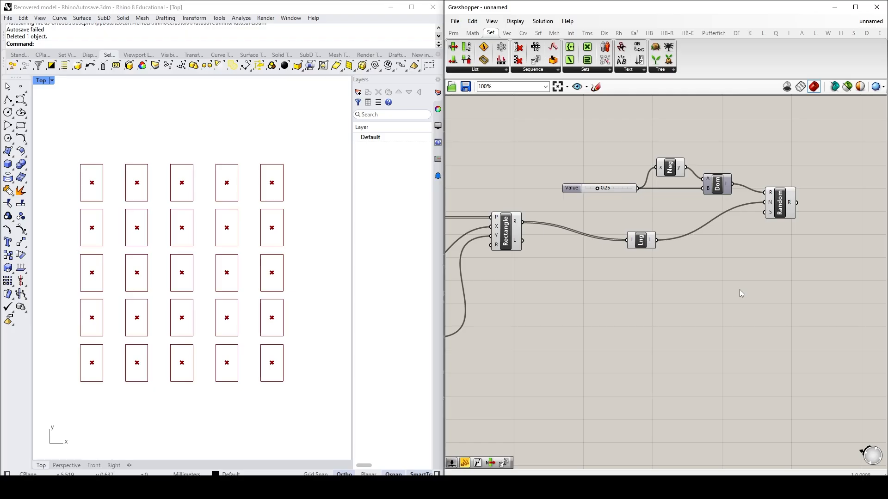
drag(789, 305, 599, 150)
drag(781, 208, 791, 305)
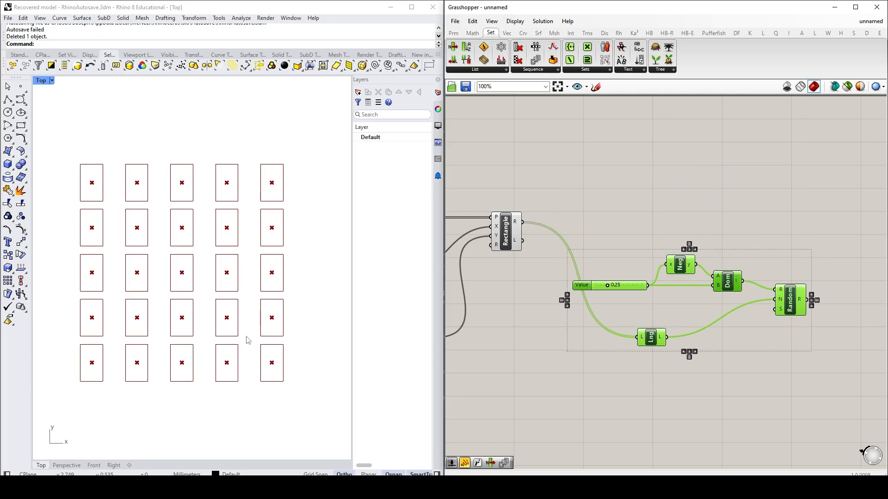
click(777, 202)
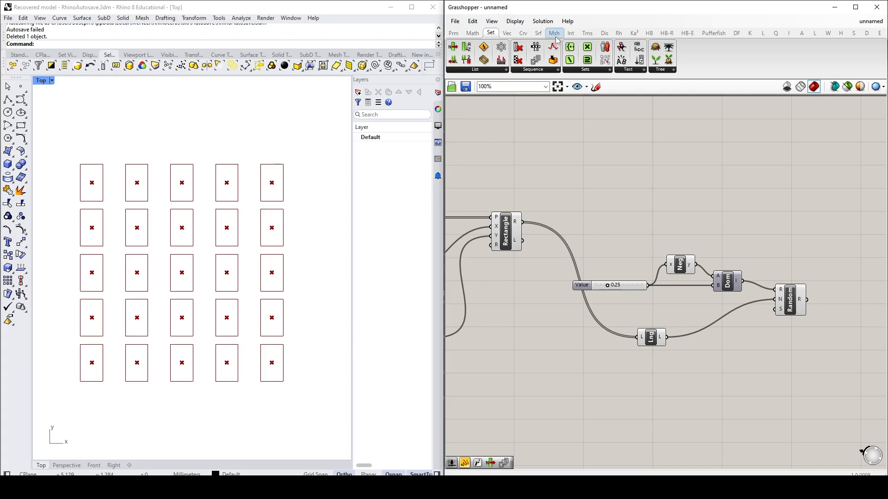
Step: Add a Move component beyond Random, connect the Rectangle output to its Geometry input and shift it slightly farther out
click(588, 33)
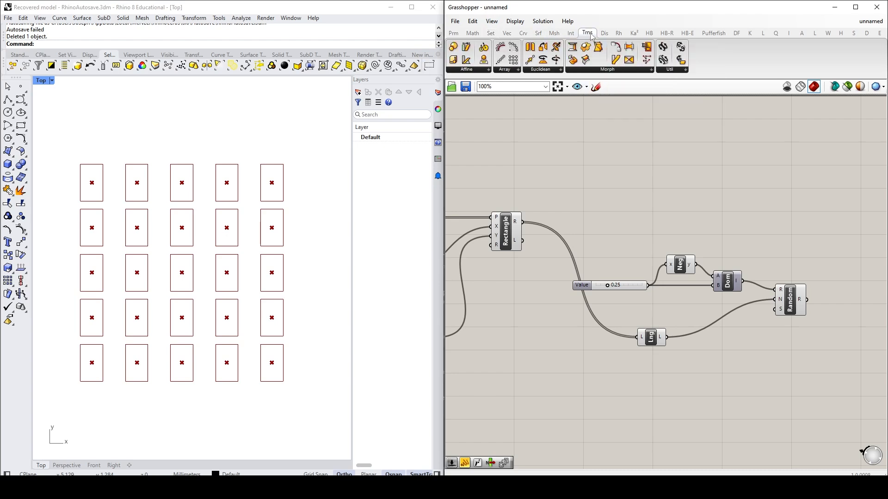
click(543, 69)
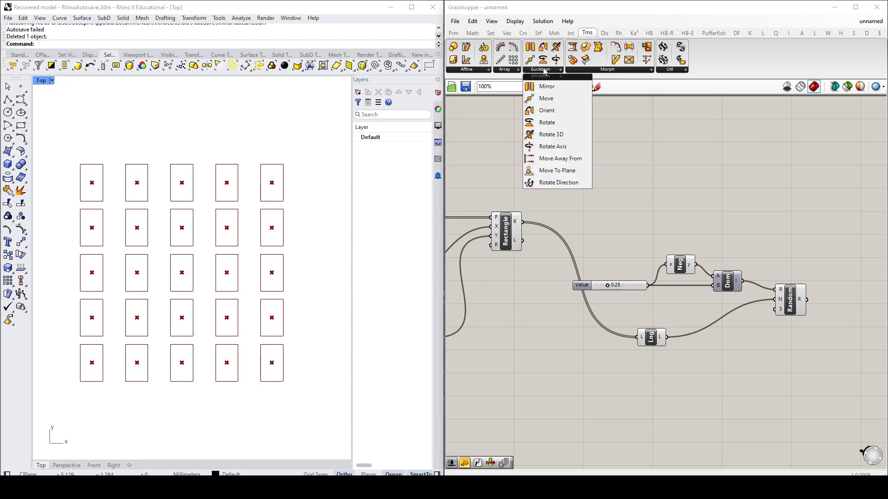
click(545, 98)
click(836, 226)
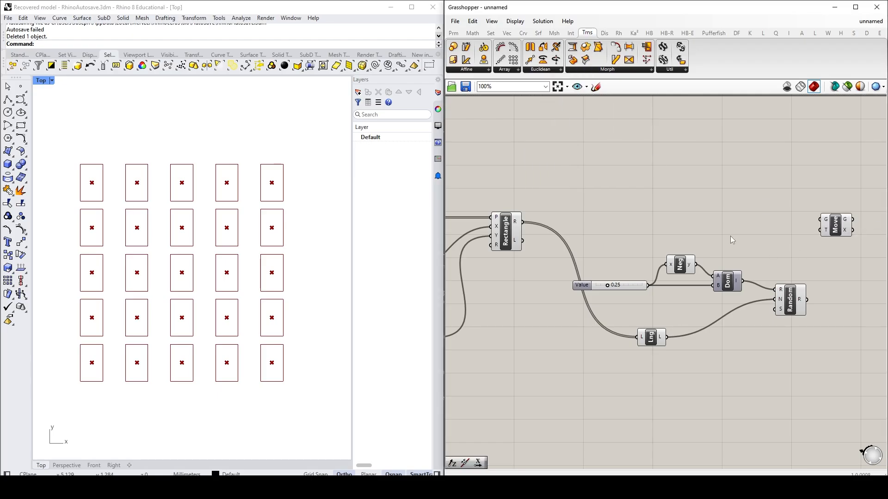
mouse_move(516, 225)
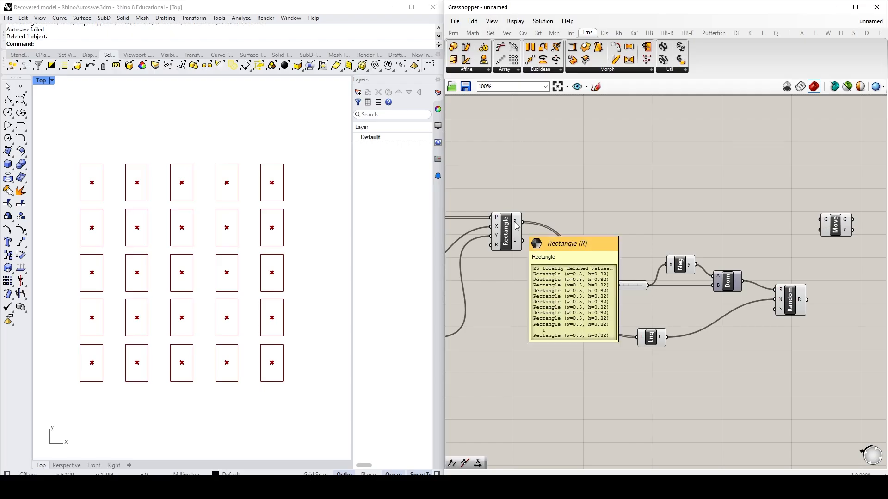
drag(521, 223, 857, 233)
click(830, 263)
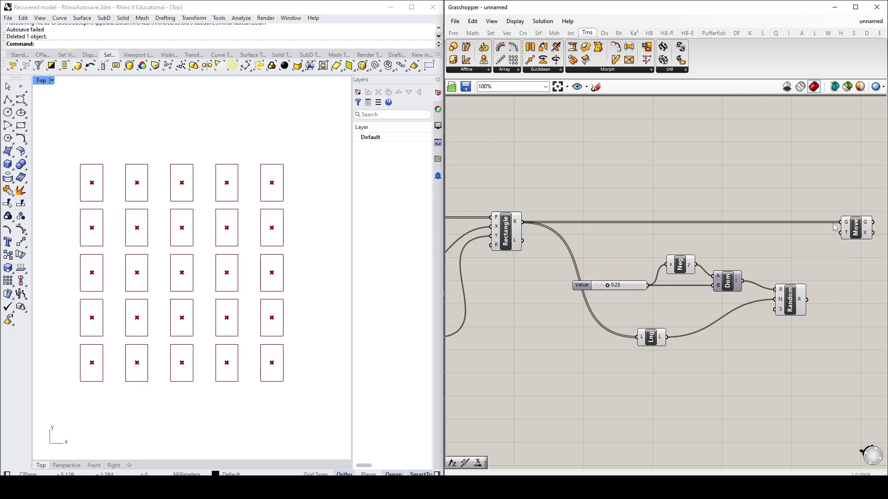
Step: Add a Unit X vector component below Move and connect its output to Move's T input
click(507, 34)
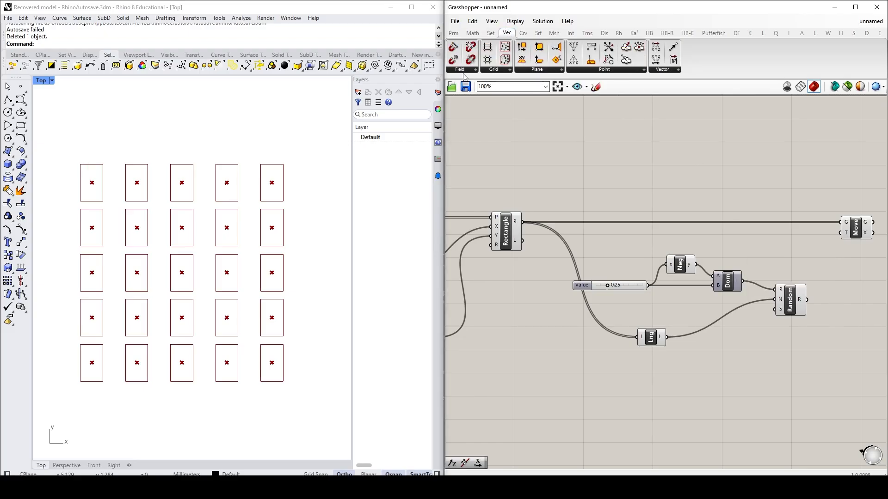
click(673, 71)
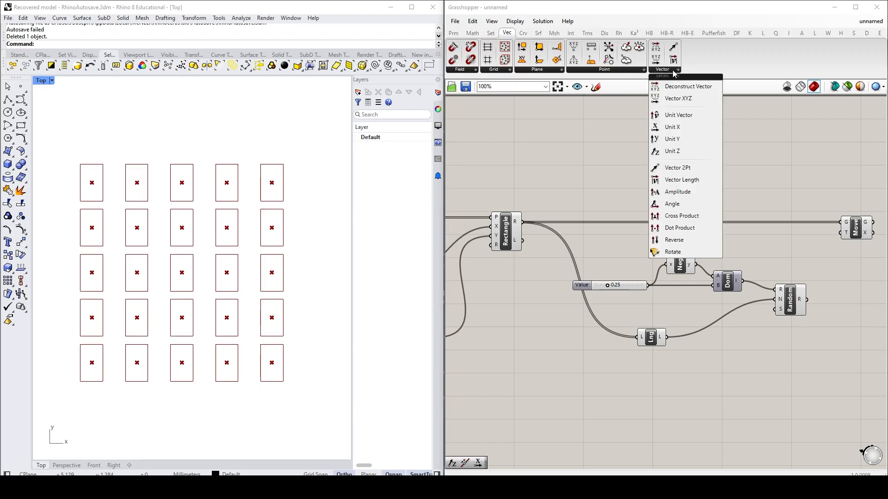
click(673, 127)
click(808, 256)
right_drag(833, 316, 694, 309)
drag(718, 222, 768, 222)
click(733, 251)
drag(670, 248, 754, 226)
click(742, 271)
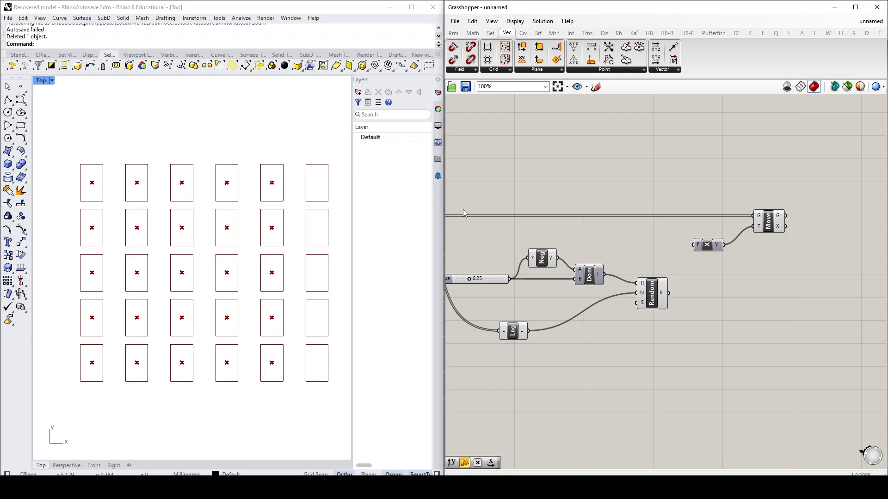
Step: Shift Unit X closer to Move and connect the Random output to its Factor input
scroll(142, 298, down, 4)
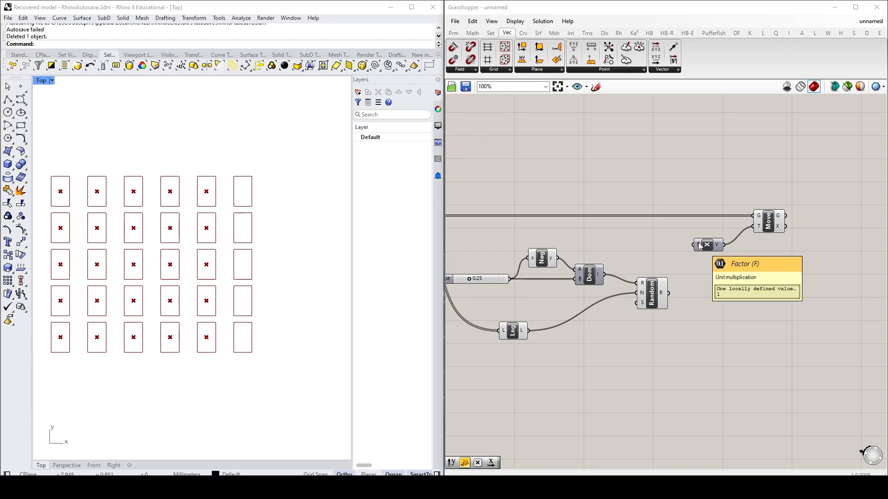
drag(709, 246, 724, 252)
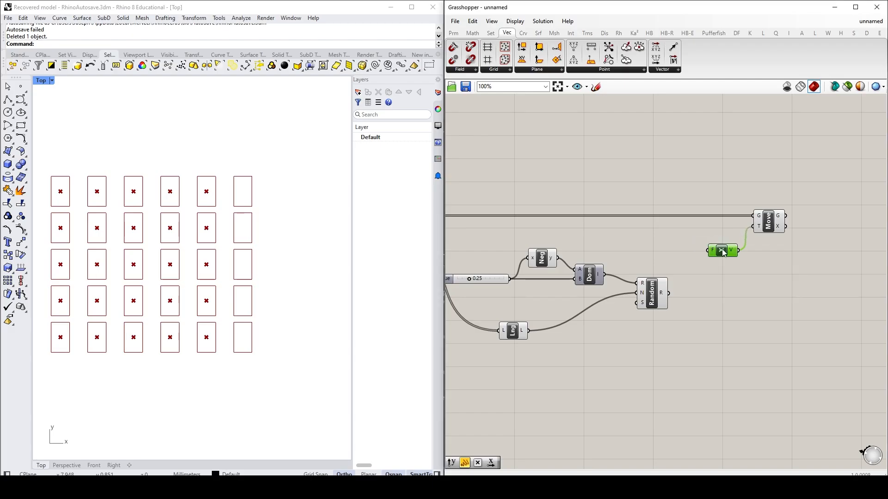
click(753, 329)
right_drag(735, 323, 754, 319)
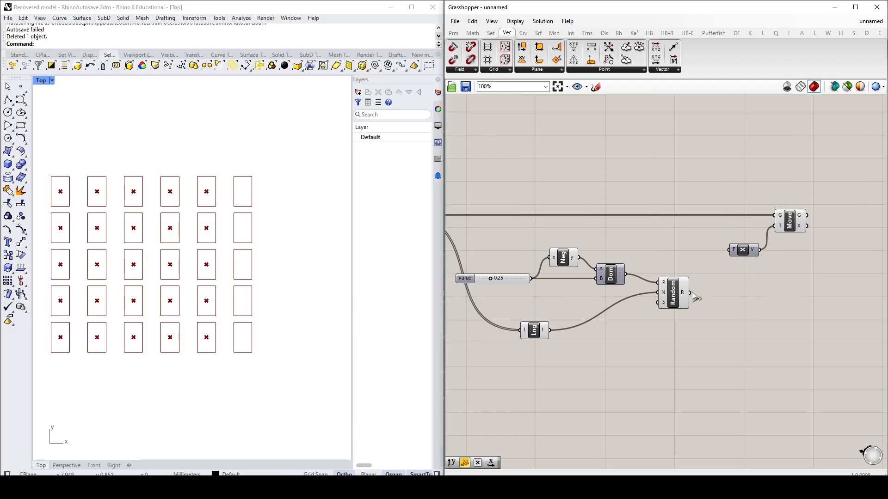
drag(692, 296, 732, 254)
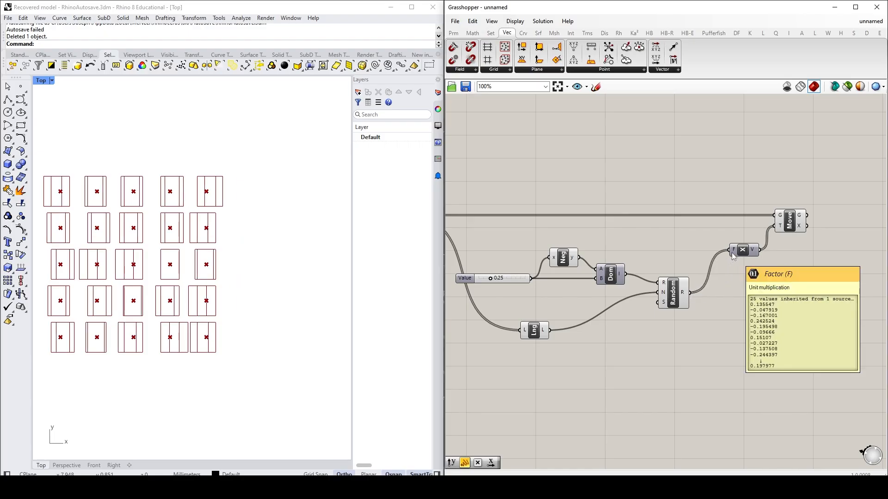
Step: Turn off the preview of the Rectangle component that feeds Move
right_drag(623, 351, 724, 342)
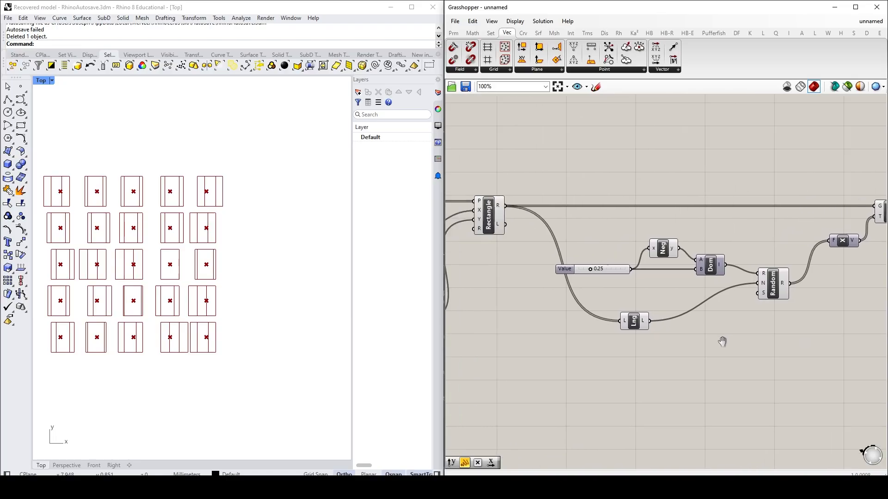
click(492, 219)
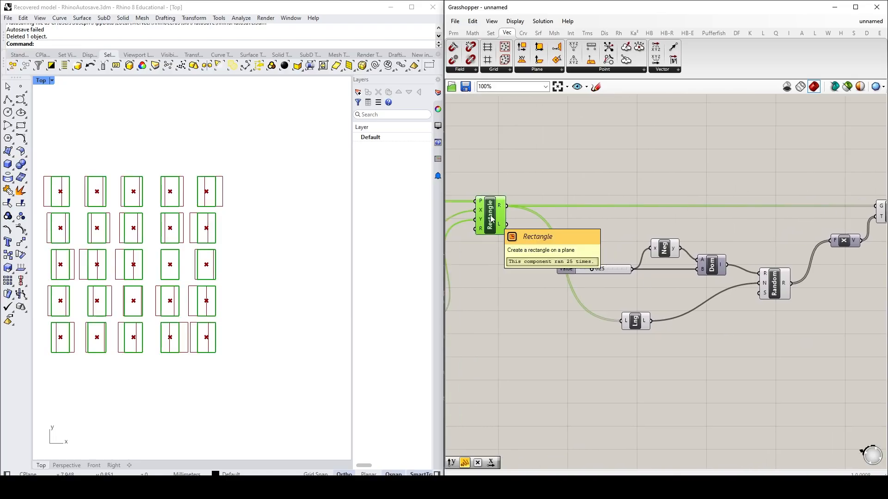
click(516, 315)
click(490, 220)
right_click(490, 221)
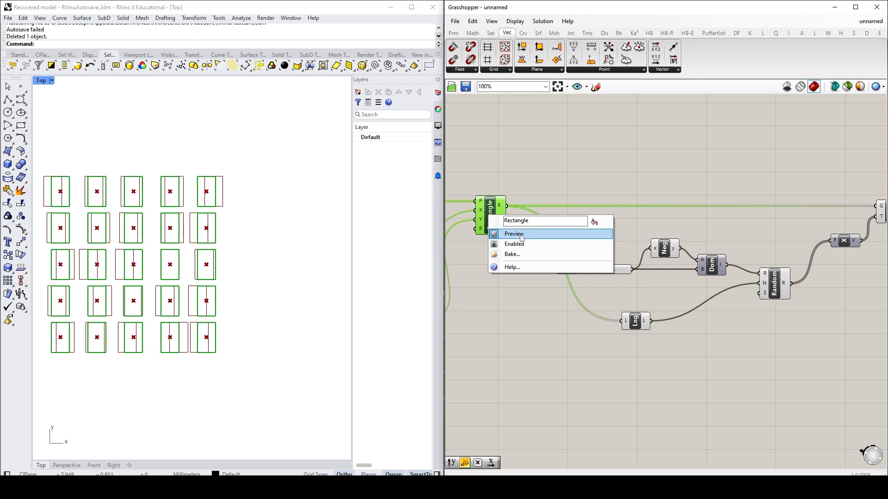
click(513, 234)
click(498, 301)
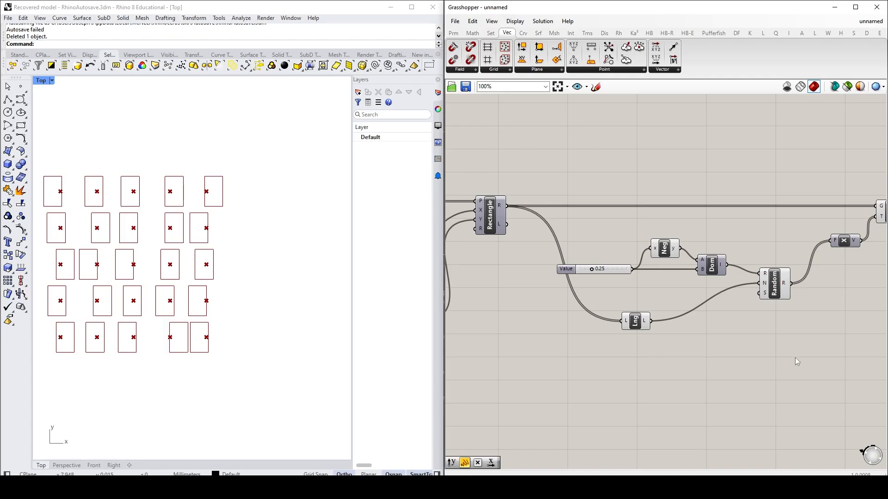
Step: Add a number slider with value 55.55 below List Length and connect it to Random's Seed input
mouse_move(766, 296)
text(555)
double_click(703, 354)
text(55.55)
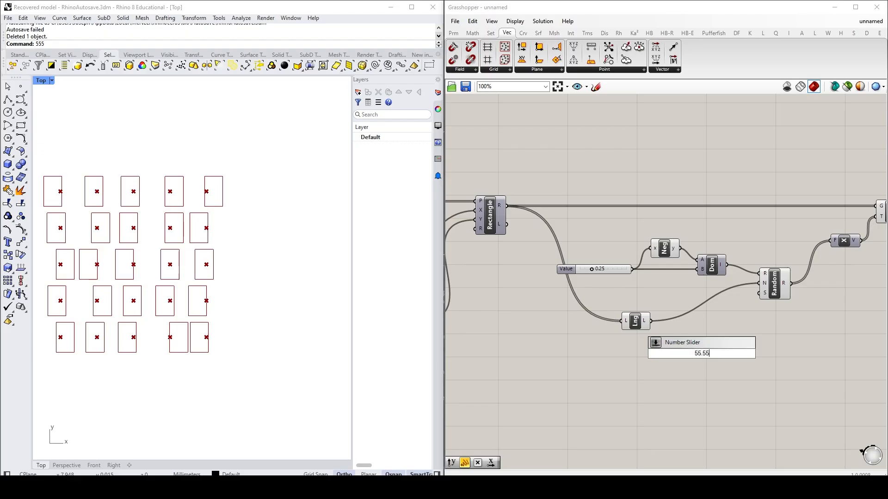
key(Return)
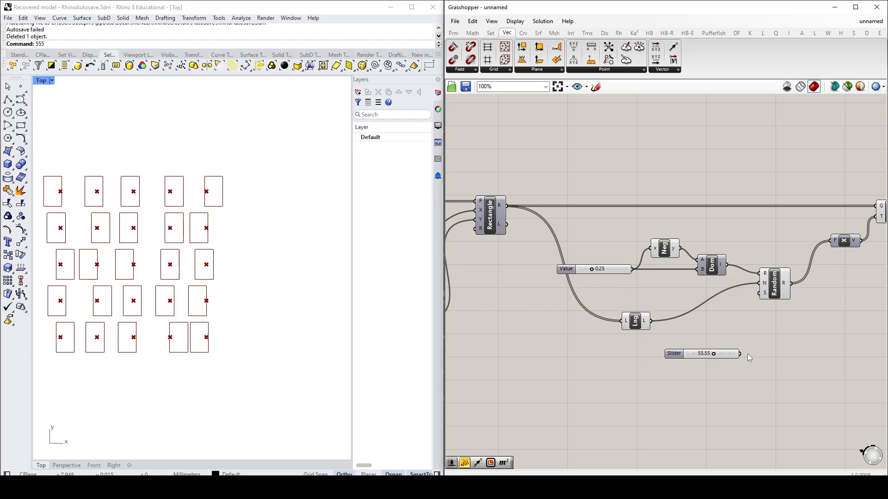
drag(740, 355, 759, 295)
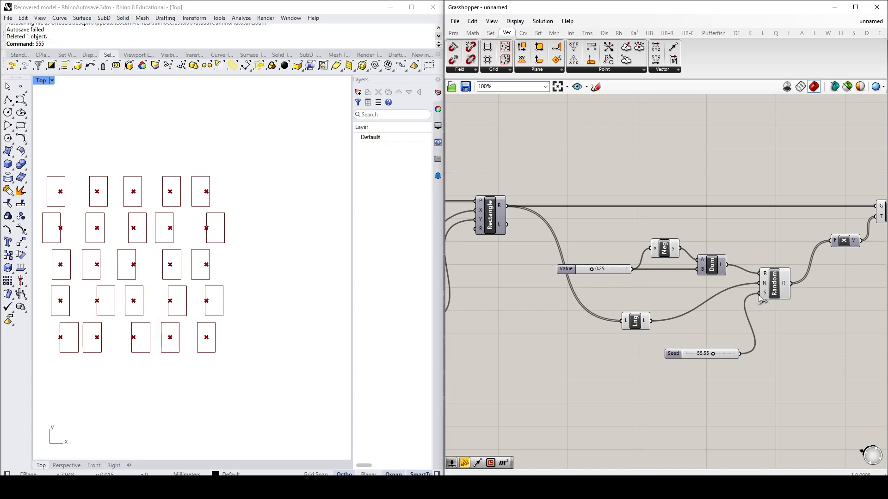
Step: Set the Seed slider to 59.43 and the slider driving the domain to 0.32
mouse_move(712, 354)
mouse_down()
mouse_move(704, 354)
mouse_move(716, 355)
mouse_up()
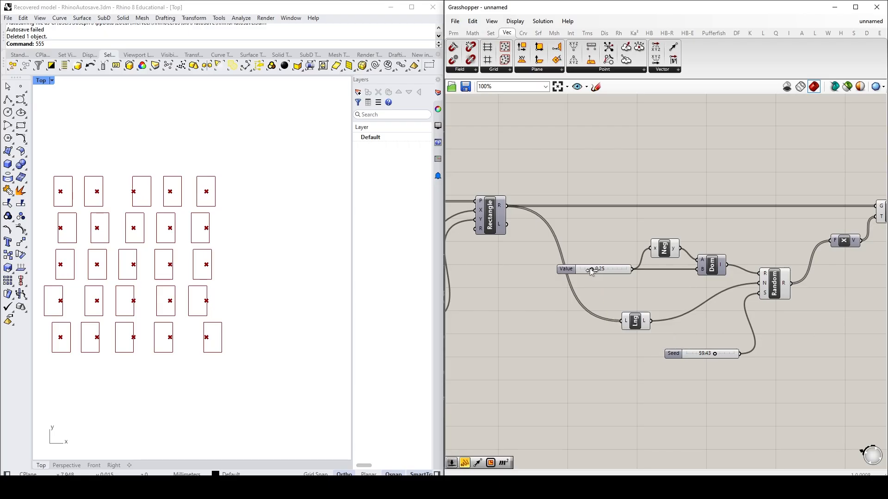
mouse_move(591, 269)
mouse_down()
mouse_move(576, 268)
mouse_move(645, 266)
mouse_move(595, 269)
mouse_up()
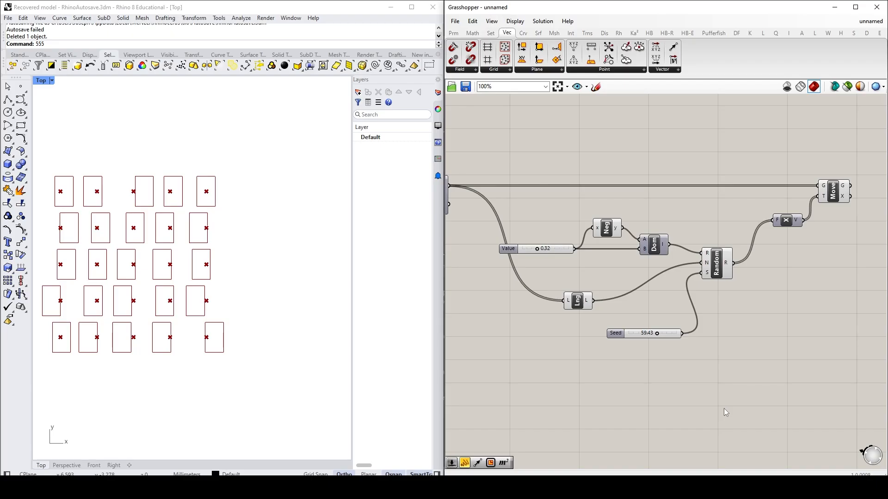
Step: Duplicate the Value and Seed sliders, Negative, Construct Domain, List Length and Random as a group and place the copies beyond Move
drag(756, 428, 488, 212)
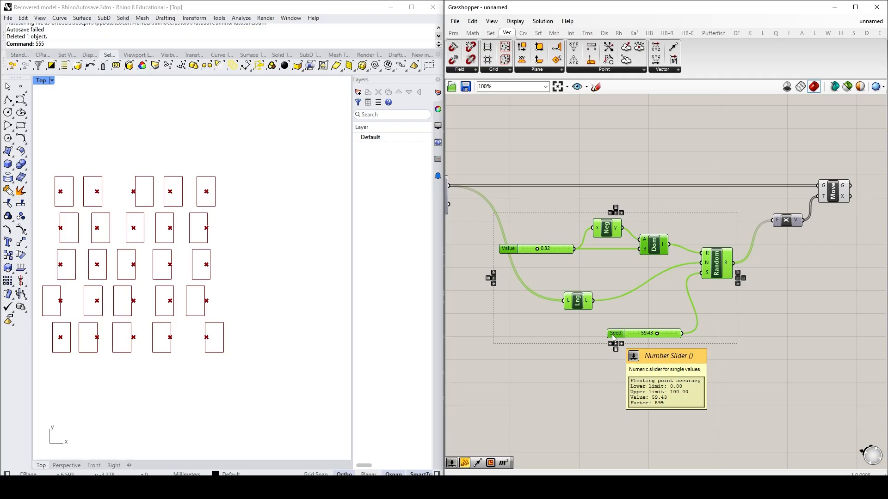
key(ctrl+v)
scroll(695, 319, down, 2)
scroll(693, 316, down, 2)
drag(693, 316, 864, 308)
scroll(853, 303, up, 5)
click(781, 211)
right_drag(751, 202, 758, 185)
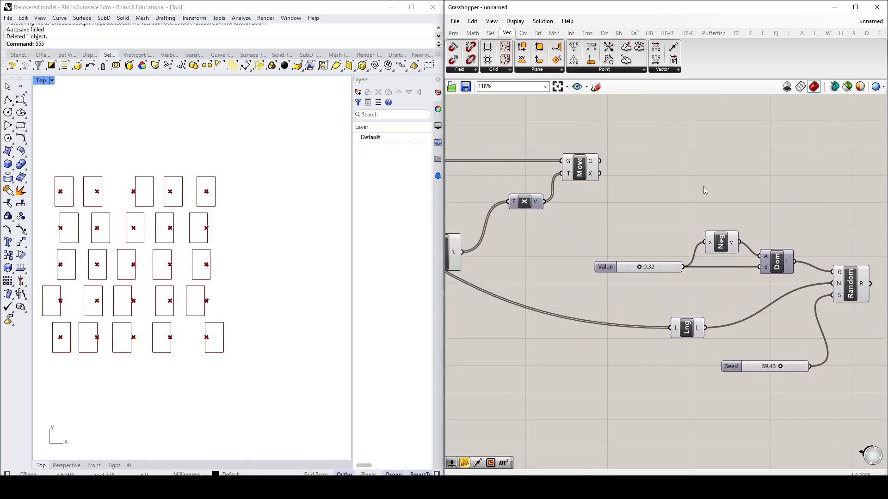
Step: Connect Move's geometry output to the copied List Length and shift the copied group farther beyond Move
right_drag(610, 230, 527, 221)
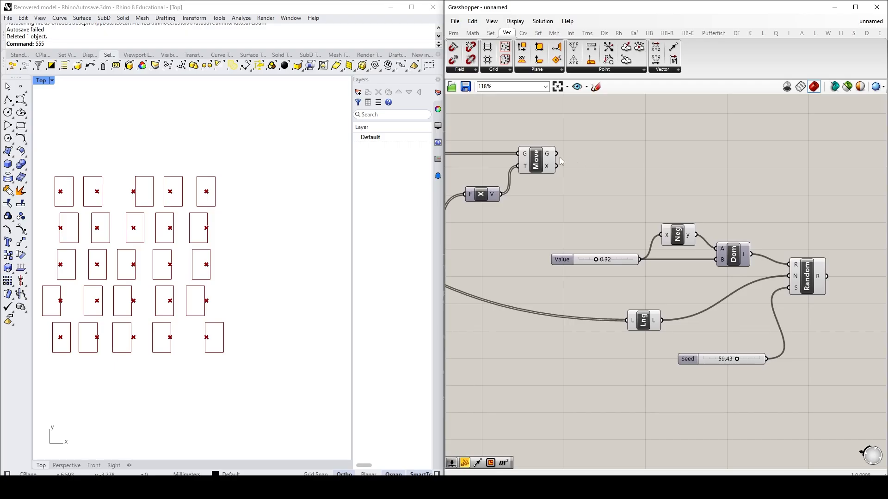
drag(557, 155, 628, 320)
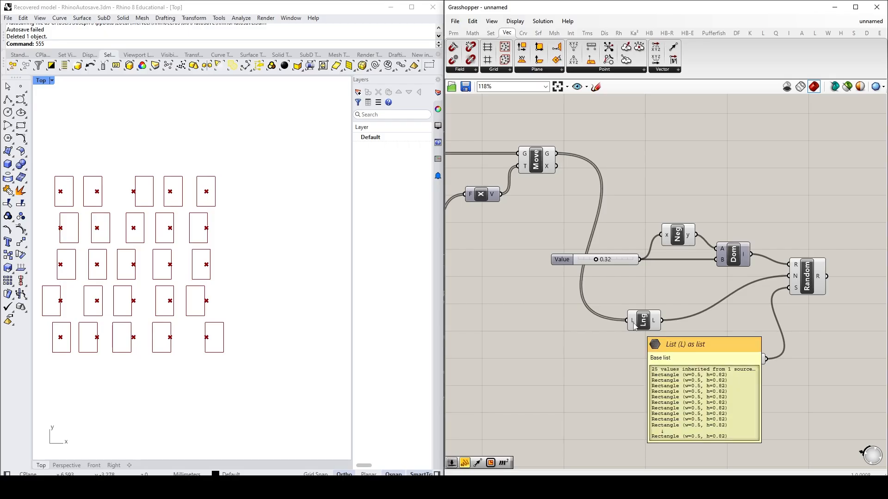
drag(810, 405, 617, 206)
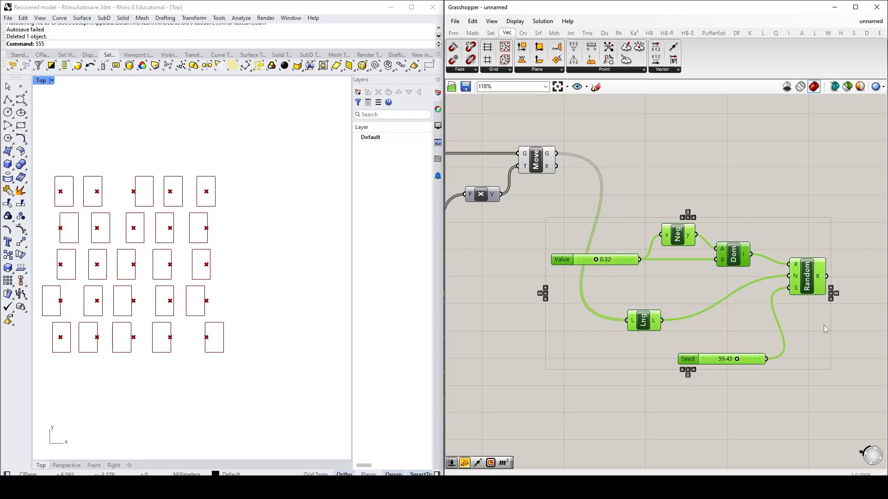
right_drag(818, 323, 714, 324)
scroll(714, 321, down, 1)
drag(705, 293, 778, 293)
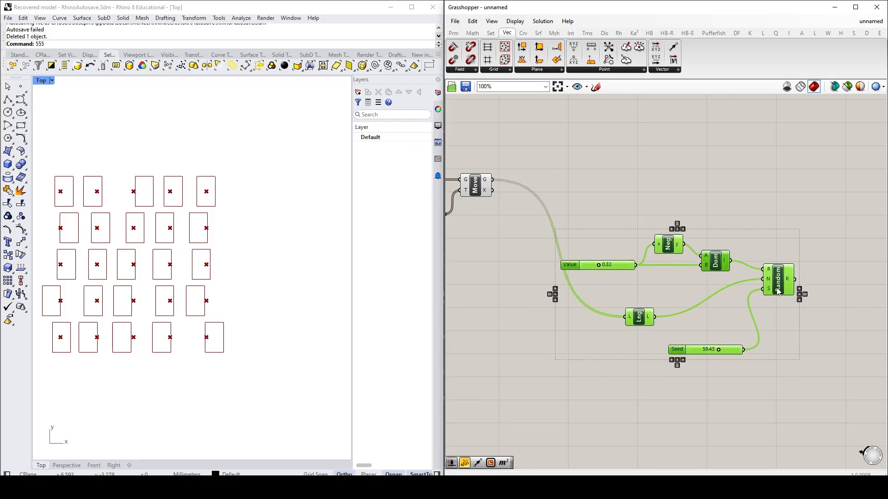
click(608, 186)
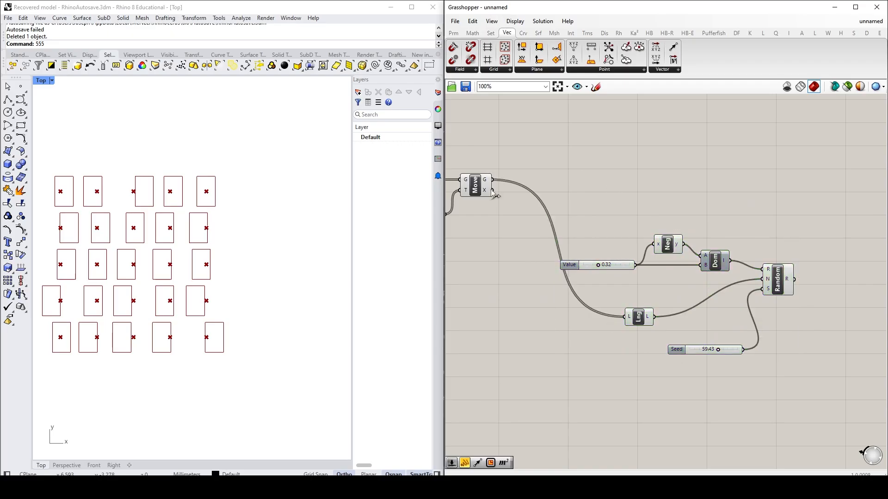
Step: Add a second Move component beyond the copied Random and connect the first Move's geometry output to its Geometry input
mouse_move(486, 180)
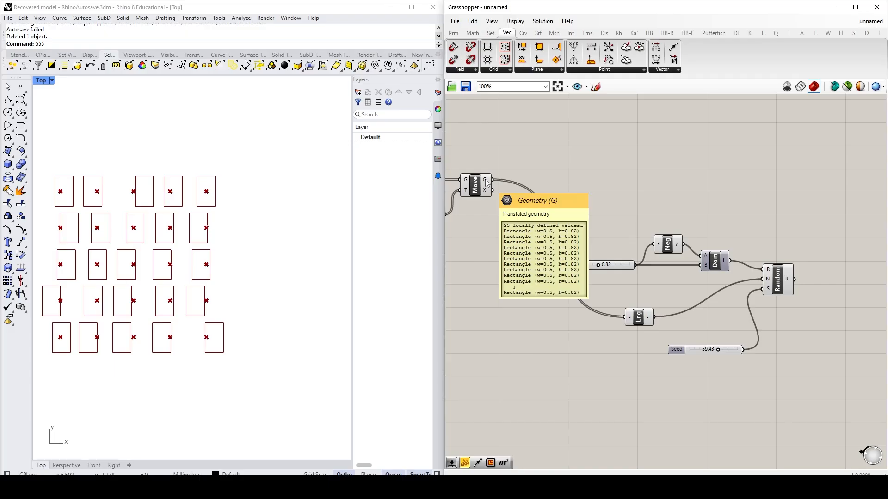
click(587, 34)
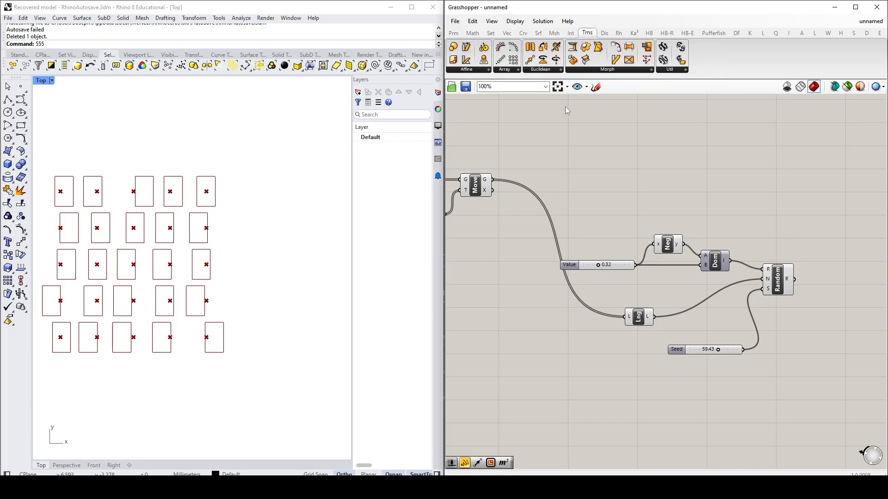
click(558, 69)
drag(552, 85, 839, 204)
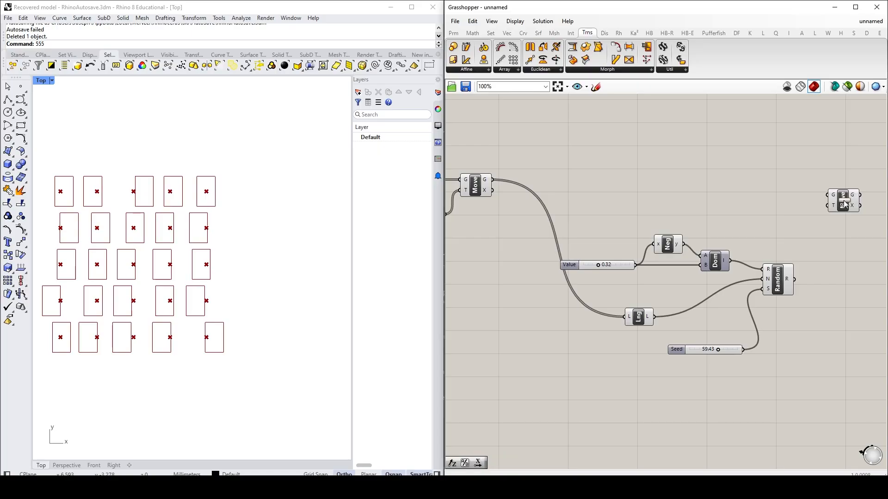
drag(493, 180, 859, 192)
click(836, 234)
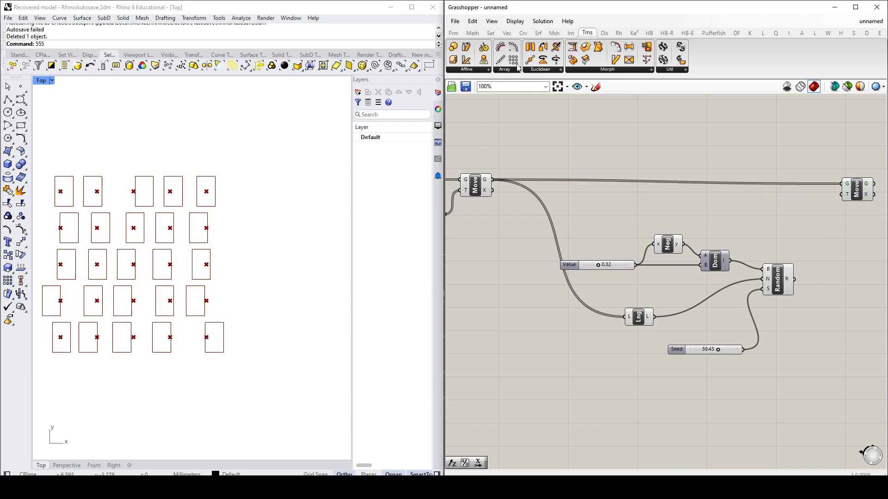
Step: Add a Unit Y component, feed its Factor from the copied Random and connect its vector to the second Move's T input
click(508, 33)
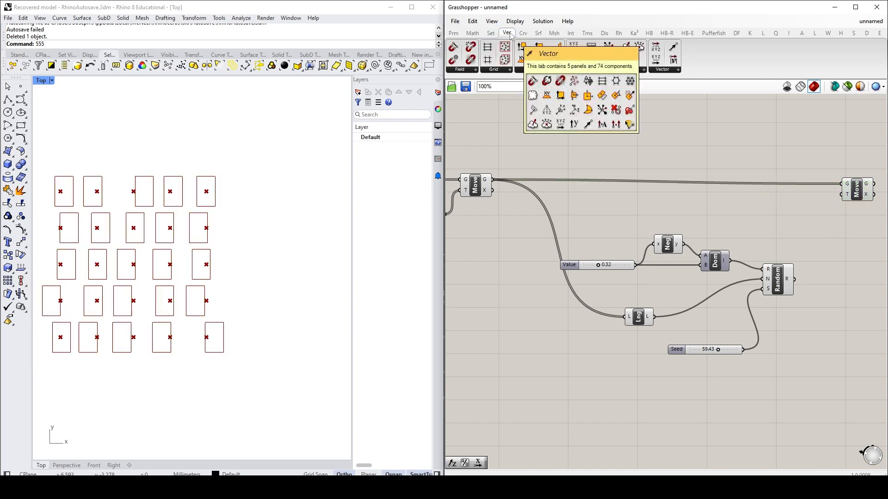
click(665, 70)
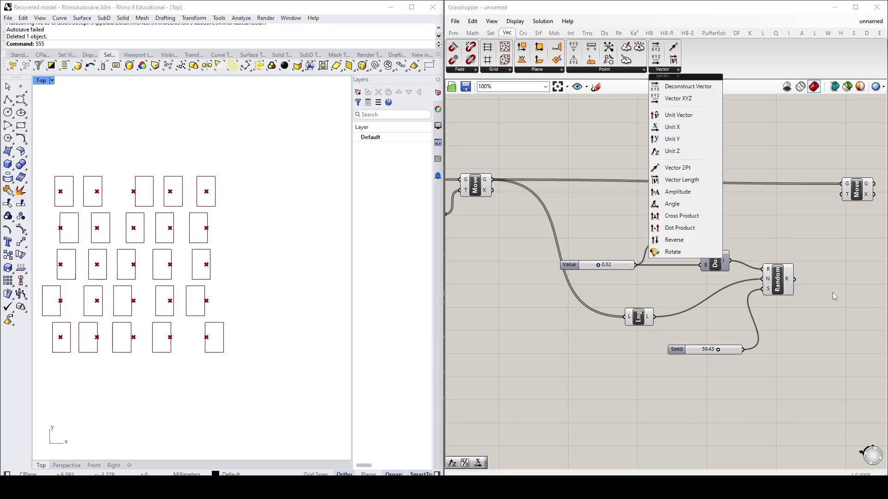
double_click(826, 253)
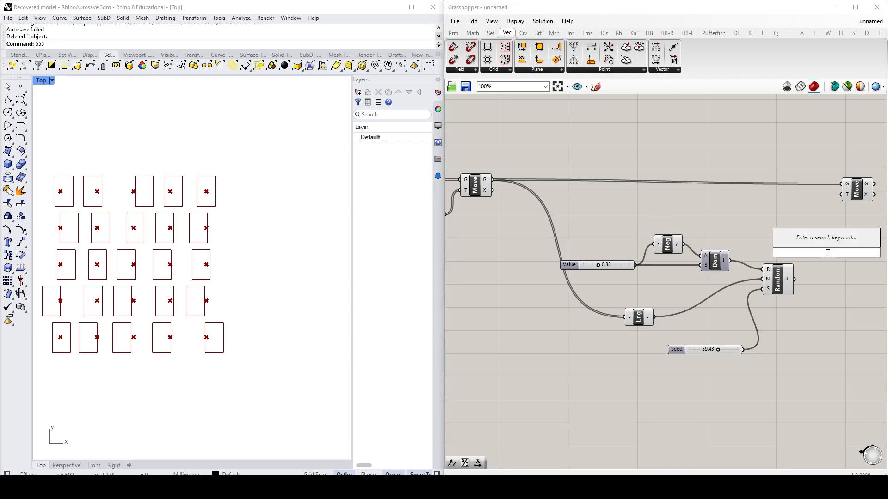
text(y)
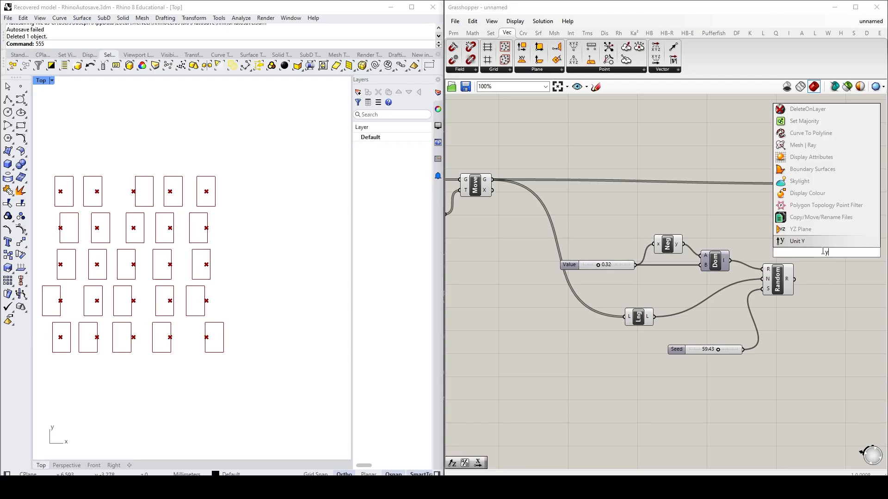
click(797, 241)
drag(826, 252, 832, 240)
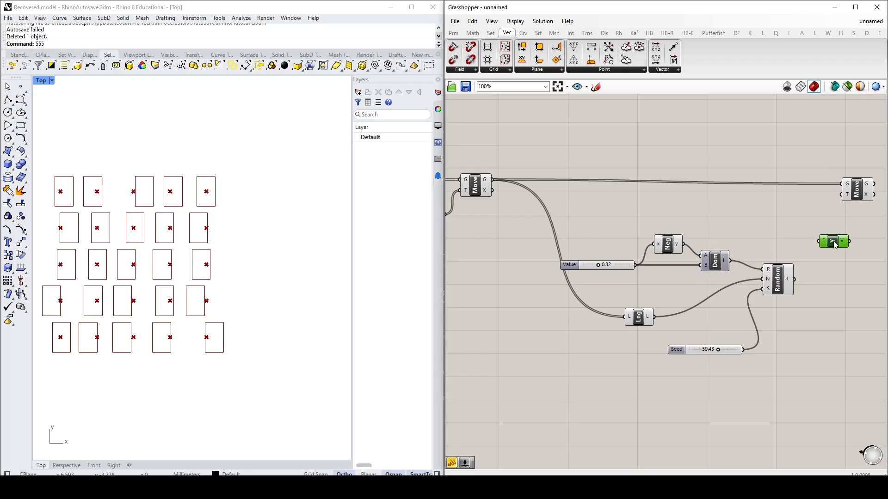
drag(794, 280, 843, 196)
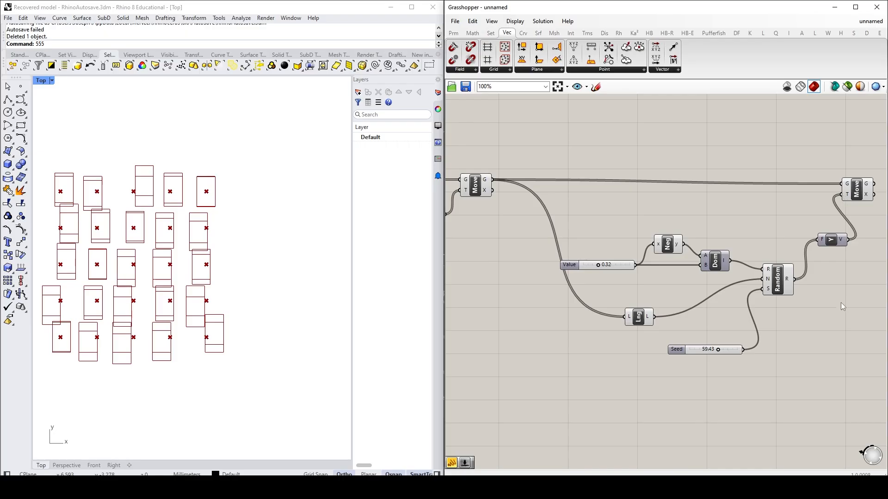
Step: Turn off the preview of the first Move component
click(475, 186)
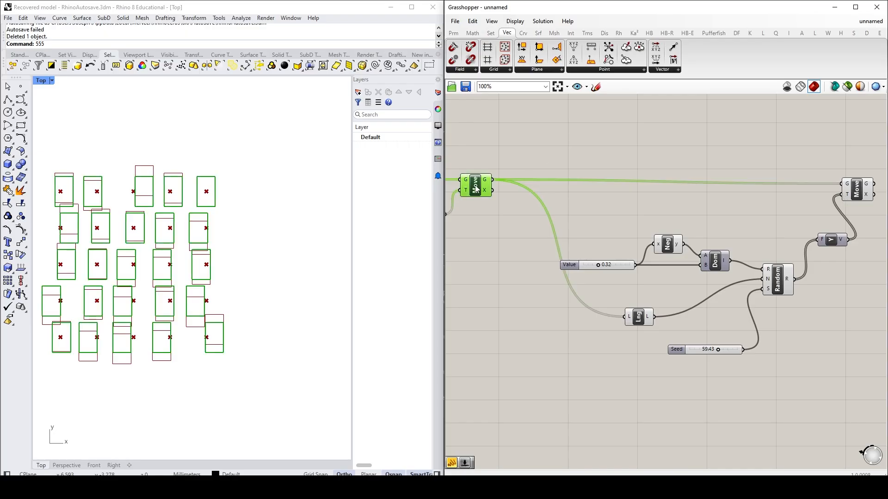
right_click(476, 187)
click(510, 205)
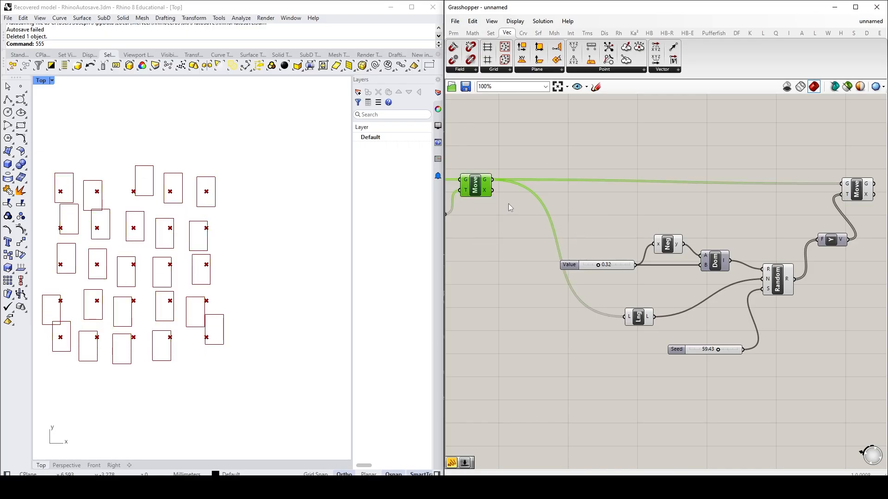
click(566, 116)
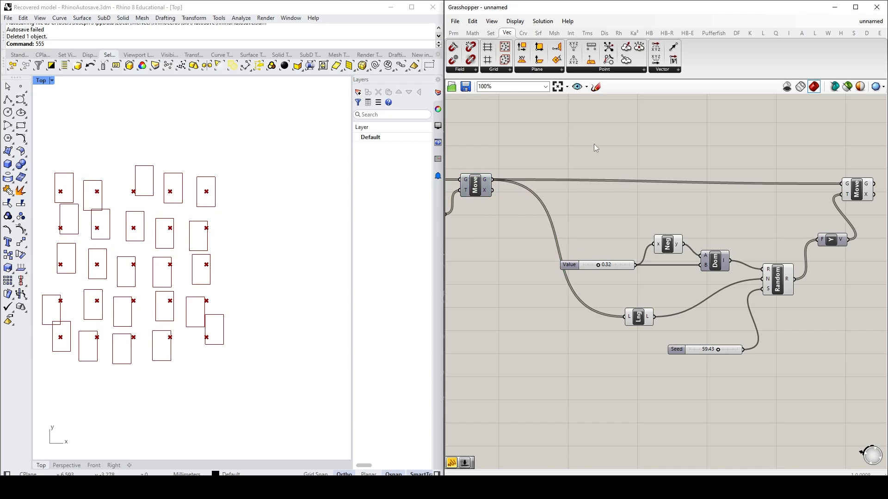
Step: Set the second Random's Seed slider to about 38 and lower the Value slider of its domain to 0.13
scroll(758, 259, down, 3)
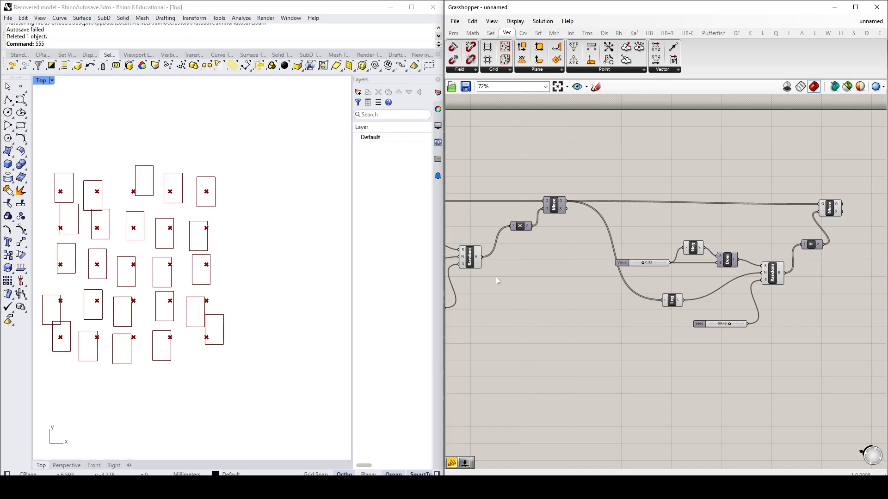
mouse_move(477, 255)
right_drag(519, 314, 648, 316)
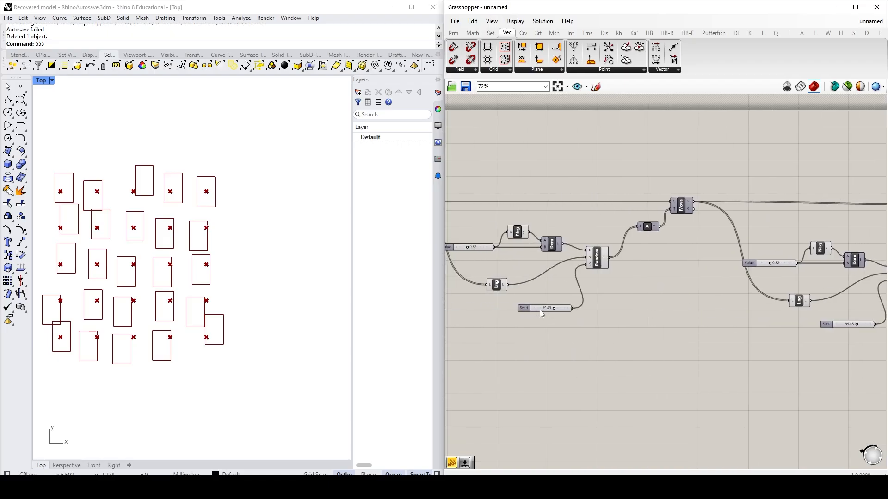
mouse_move(604, 261)
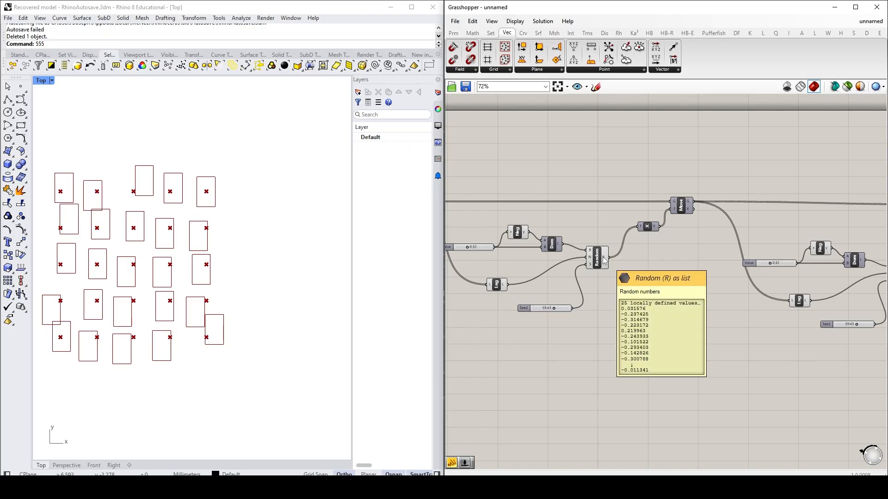
right_drag(689, 288, 507, 277)
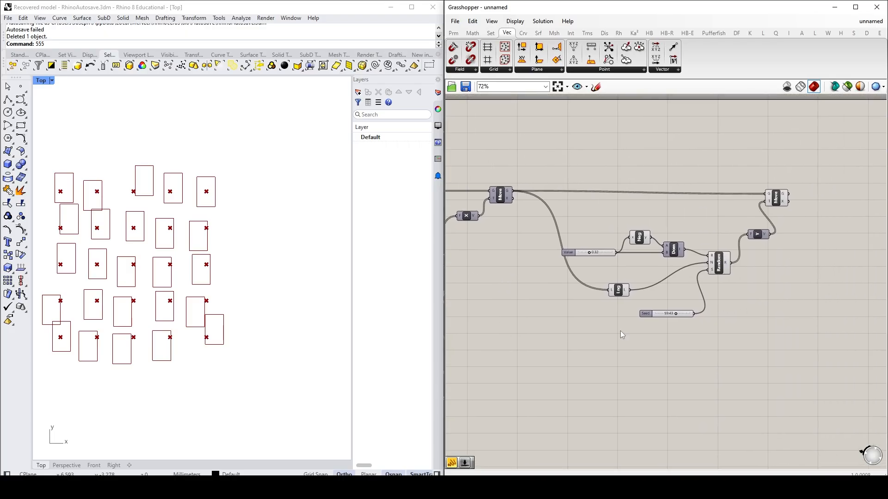
drag(675, 314, 668, 315)
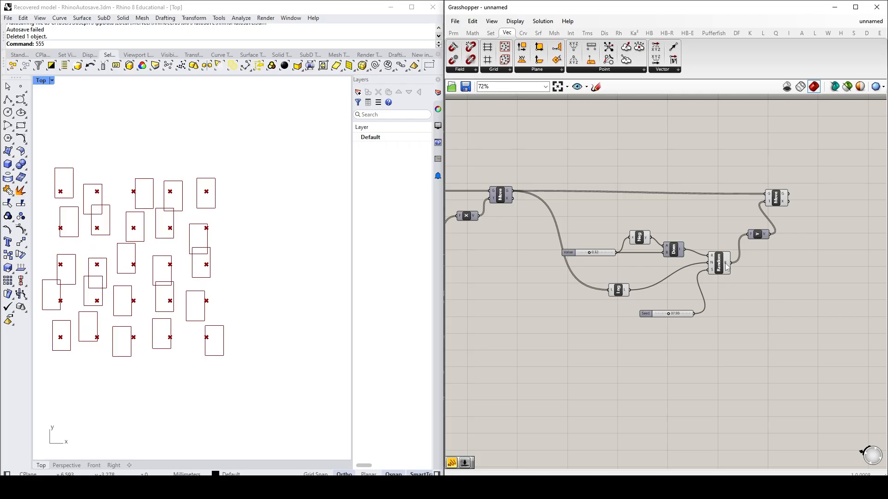
mouse_move(725, 267)
drag(590, 254, 607, 258)
drag(607, 258, 584, 266)
Step: Set the Value slider that controls the X displacement domain to 0.43
right_drag(538, 323, 731, 323)
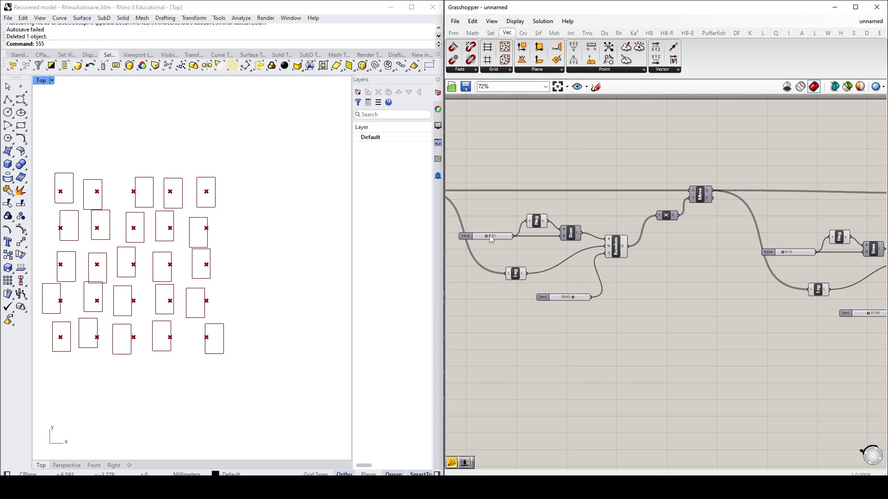
drag(487, 236, 489, 237)
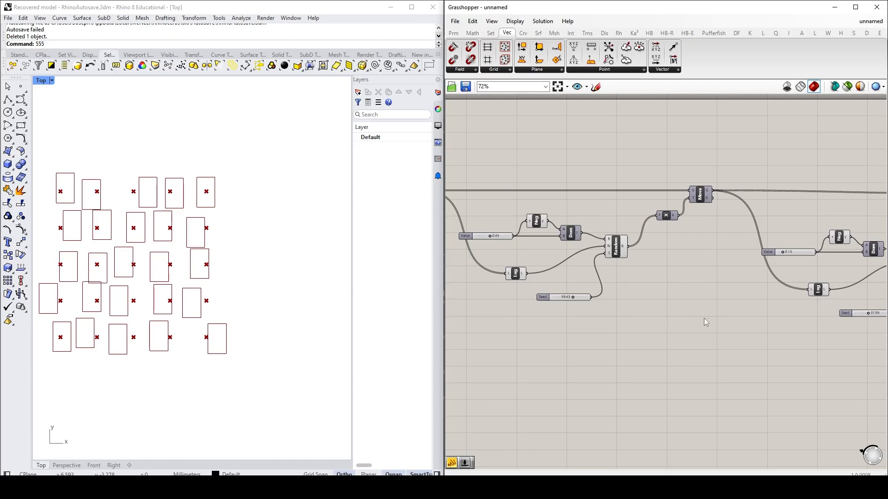
Step: Set the Y displacement group's Value slider to 0.10 and its Seed slider to about 62
right_drag(738, 317, 587, 312)
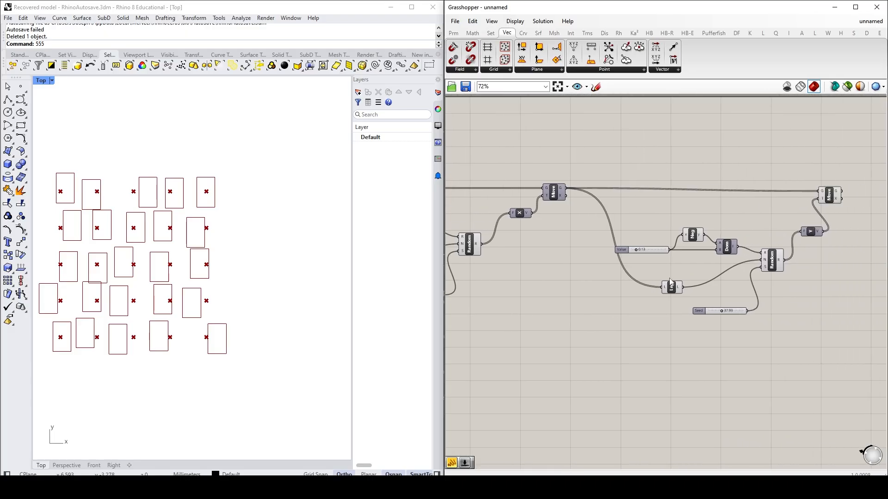
mouse_move(636, 249)
mouse_down()
mouse_move(676, 249)
mouse_move(621, 254)
mouse_move(636, 253)
mouse_up()
drag(722, 310, 732, 313)
Step: Turn off the preview of the Construct Point component that feeds the Rectangle
right_drag(566, 315, 877, 311)
right_drag(451, 312, 651, 310)
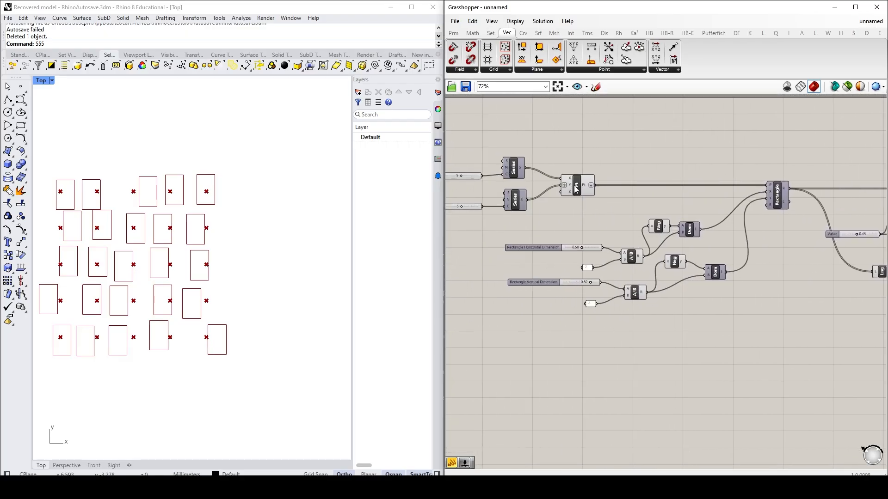
click(576, 186)
right_click(575, 185)
click(596, 203)
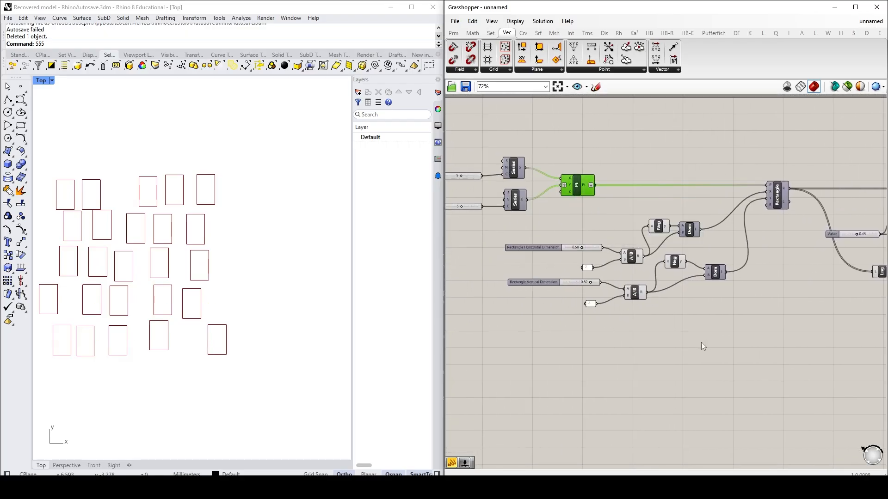
Step: Add a Boundary Surfaces component beyond the second Move and connect that Move's geometry output to its edges input
right_drag(868, 320, 550, 341)
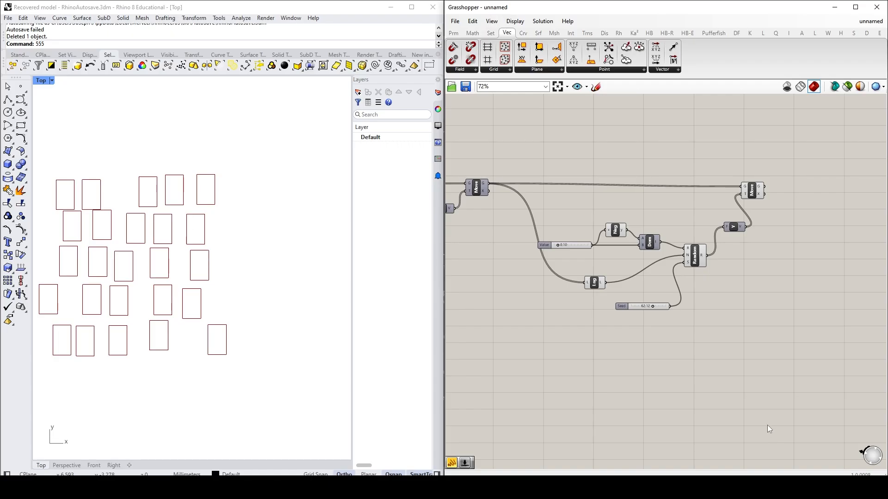
right_drag(803, 341, 720, 345)
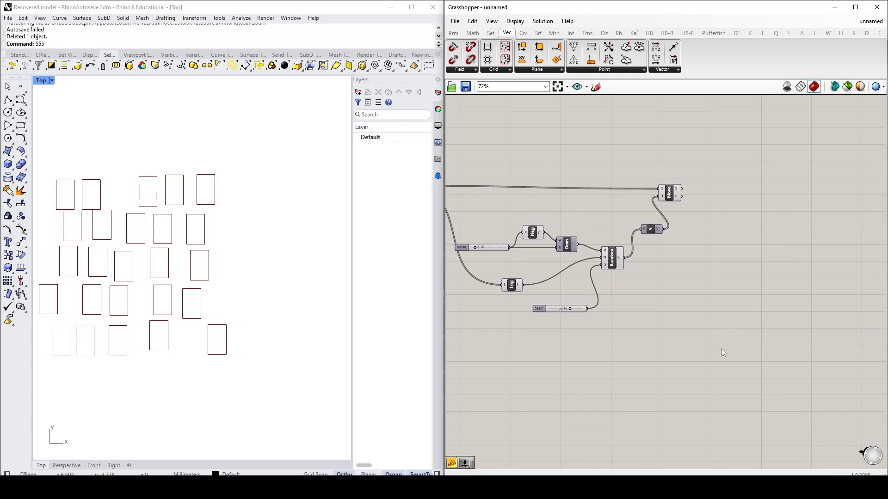
click(538, 33)
click(598, 70)
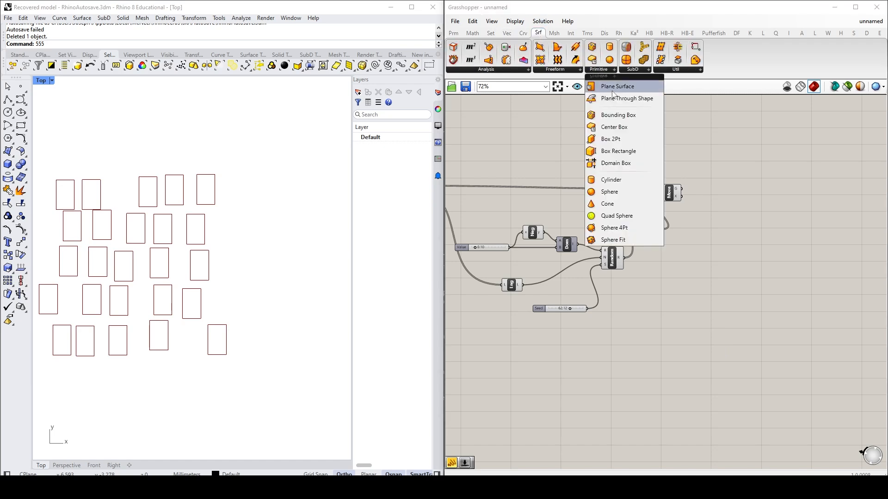
click(558, 71)
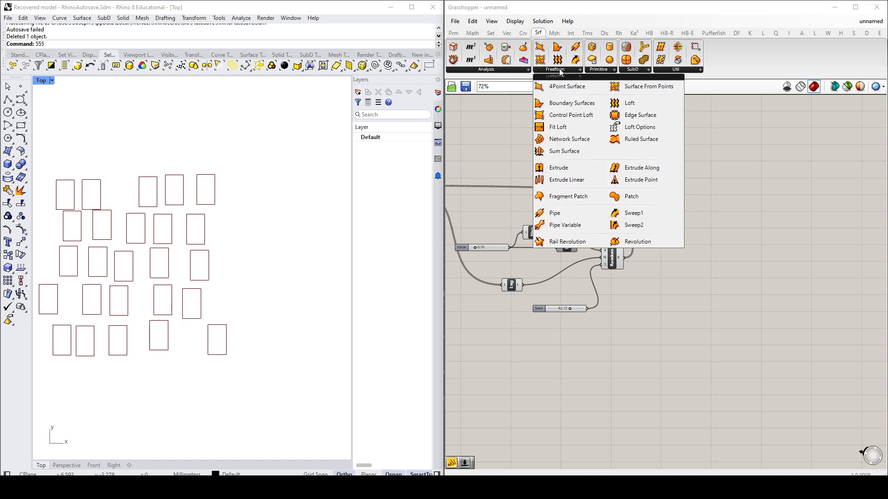
click(569, 107)
click(782, 197)
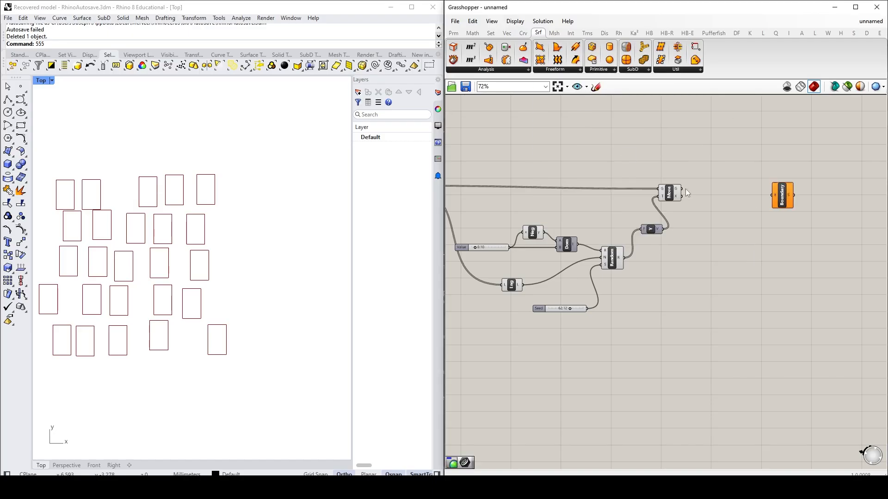
drag(681, 191, 727, 201)
click(764, 243)
click(748, 206)
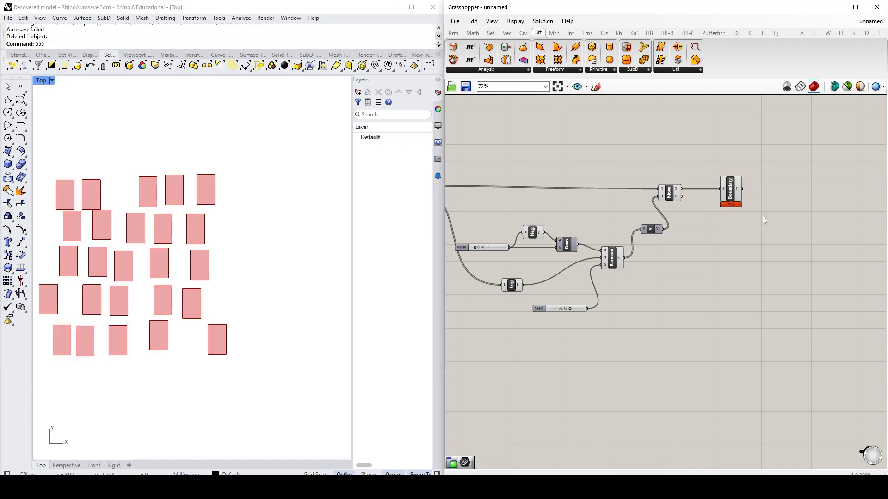
Step: Add a Custom Preview component beyond Boundary Surfaces and connect the surfaces output to its geometry input
click(605, 33)
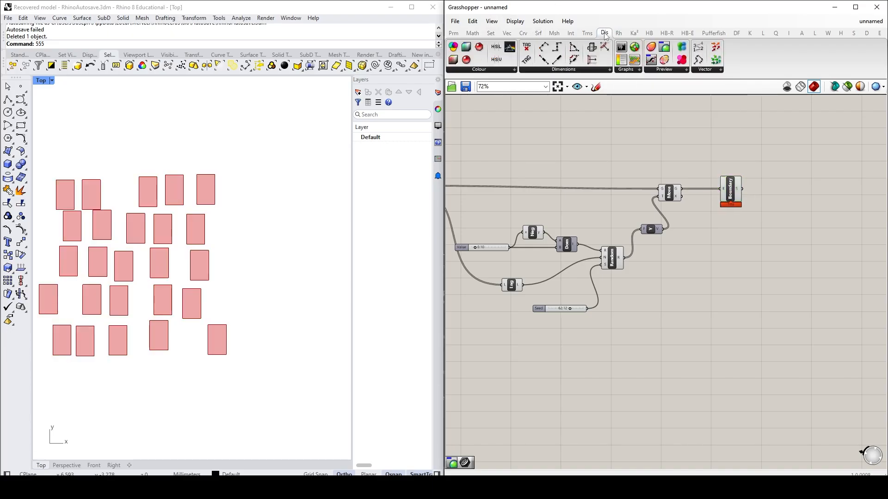
click(664, 69)
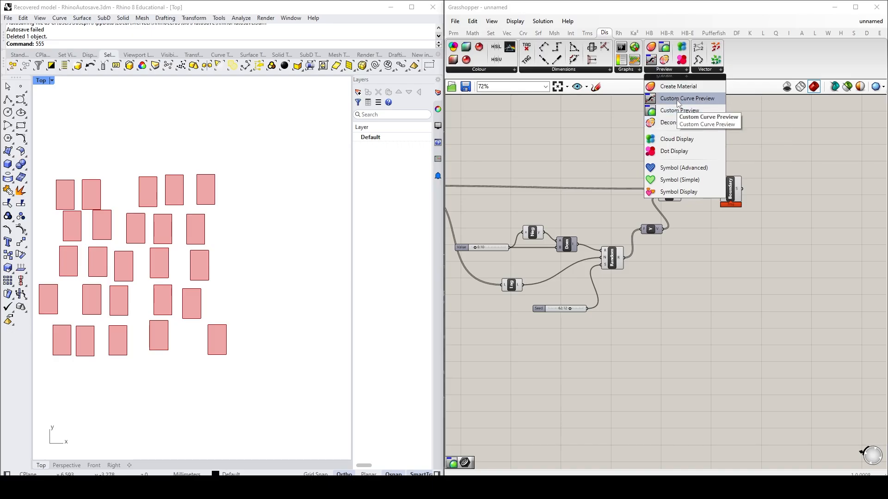
click(686, 111)
click(827, 194)
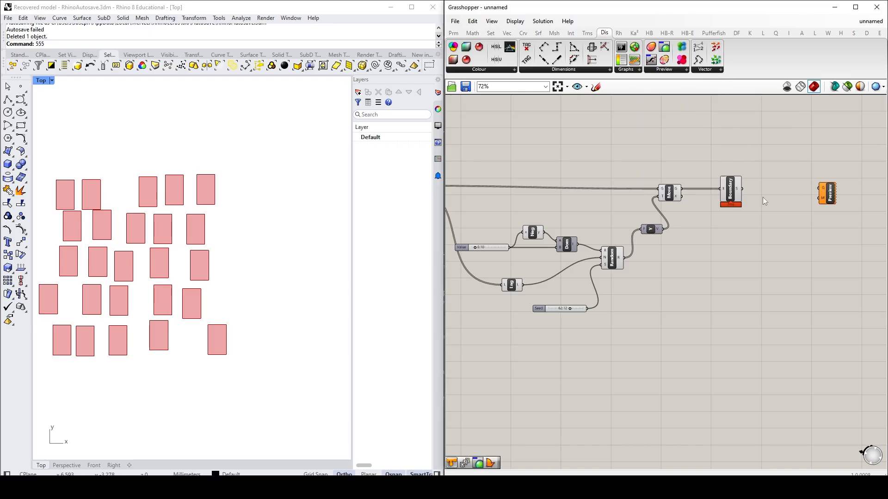
drag(742, 189, 820, 190)
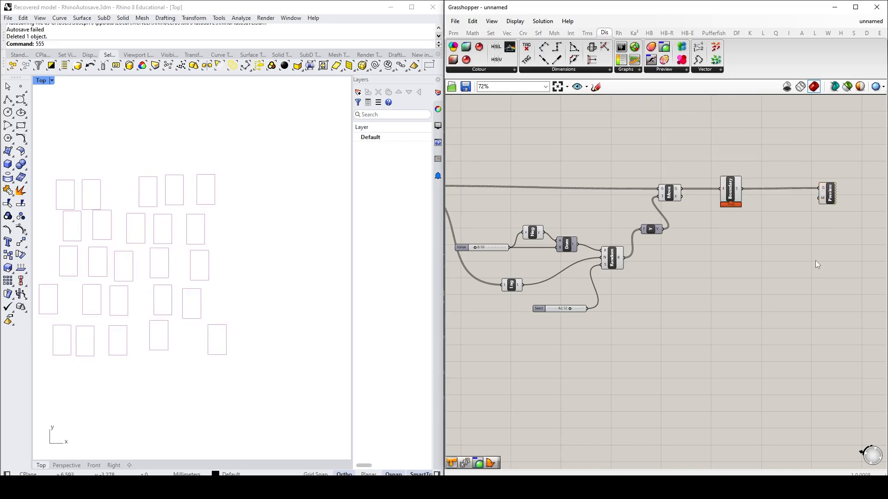
Step: Add a Colour Swatch, set it to bright yellow-green with hue 84°, and connect it to Custom Preview's material input
click(453, 33)
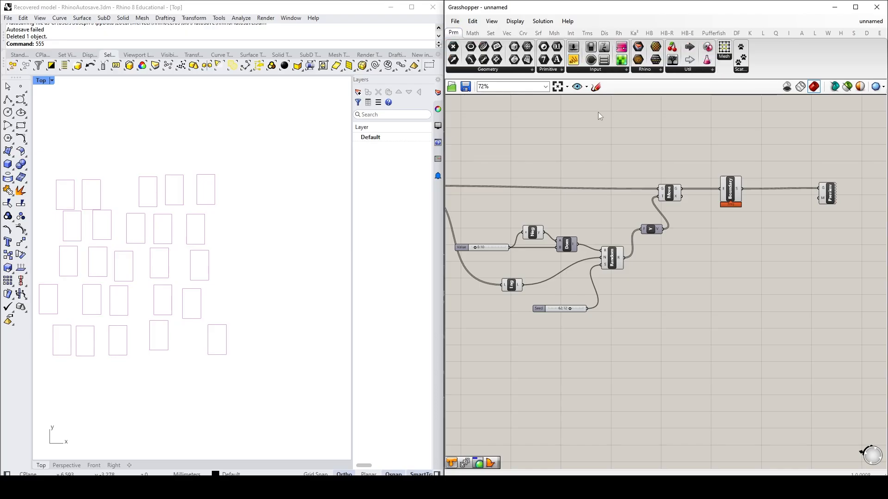
click(612, 70)
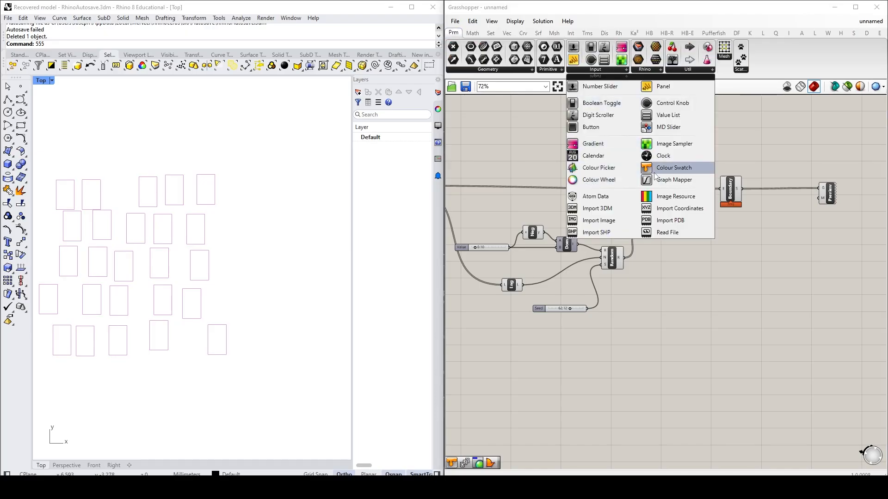
drag(671, 167, 744, 254)
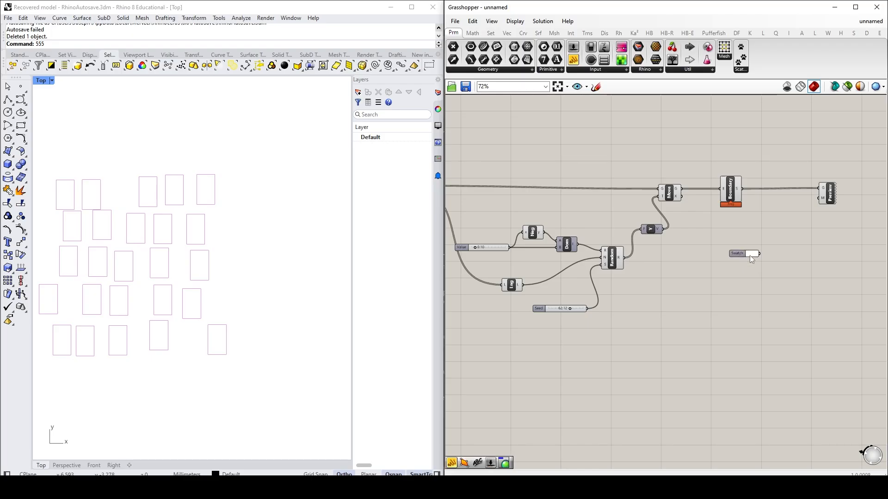
click(752, 254)
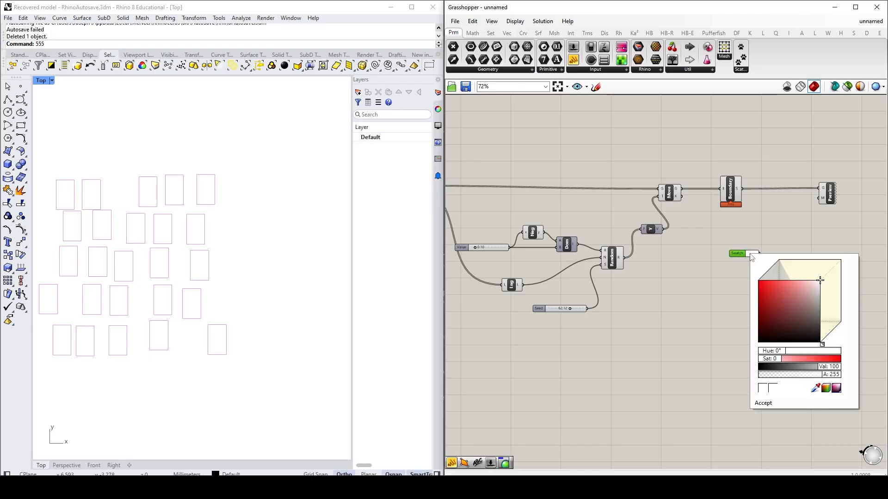
drag(769, 301, 723, 262)
click(786, 351)
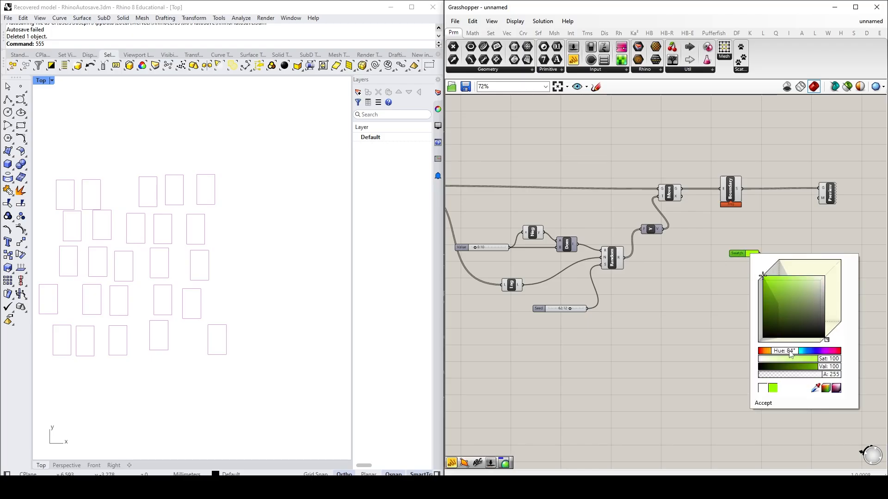
click(734, 299)
drag(759, 254, 822, 198)
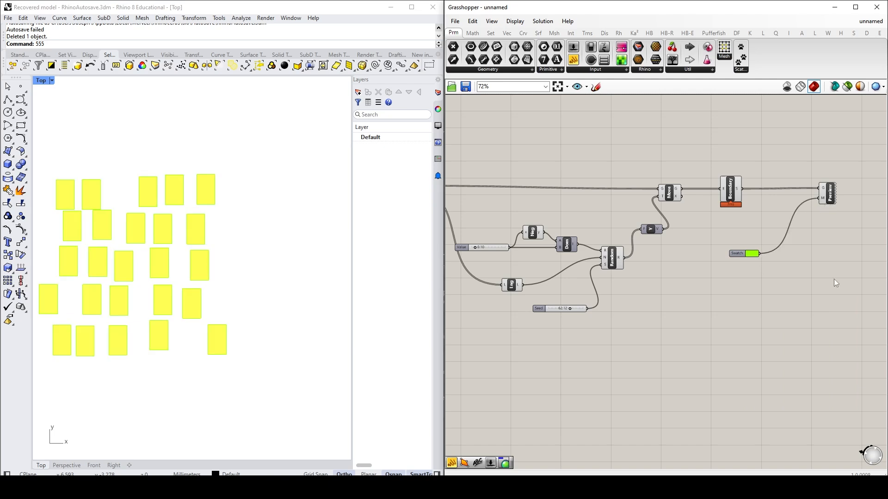
Step: Turn off the preview of the Boundary Surfaces component
click(731, 191)
click(758, 238)
click(730, 189)
right_click(730, 190)
click(754, 210)
click(745, 150)
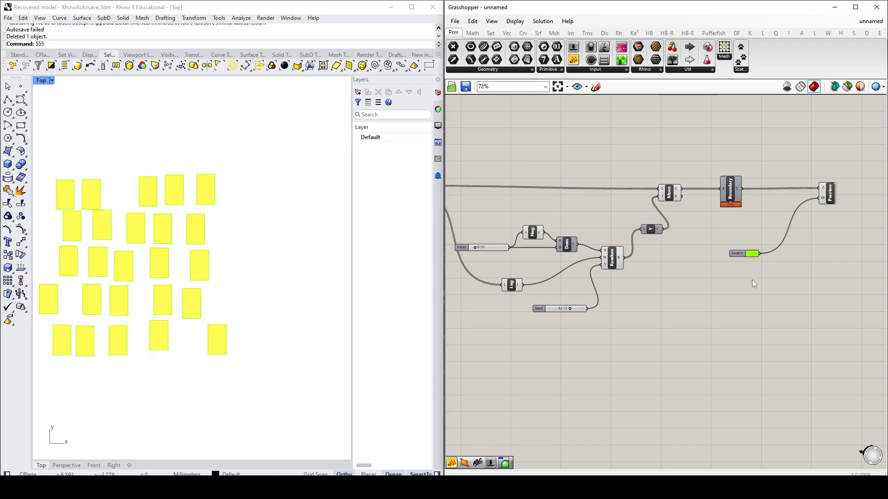
Step: Change the Colour Swatch to a dark green
click(751, 256)
drag(769, 282, 786, 312)
drag(782, 353, 790, 355)
click(639, 355)
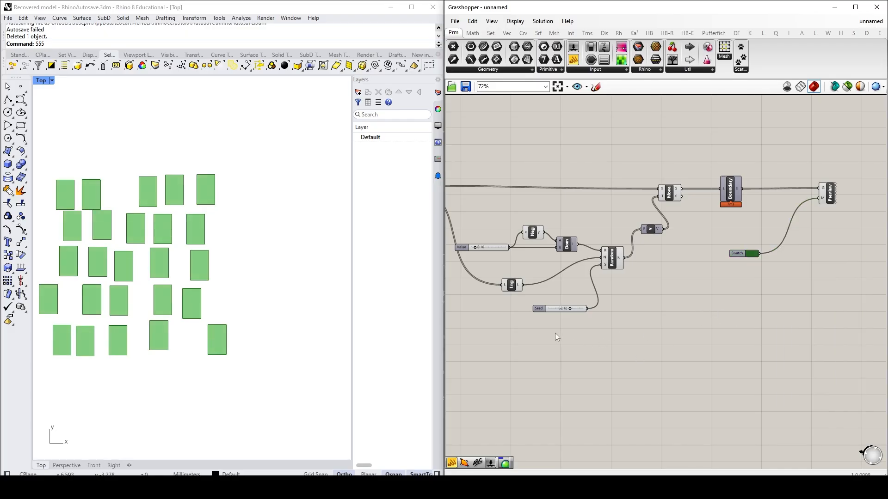
Step: Set the Value slider of the X displacement domain to 0.52
right_drag(543, 340, 887, 331)
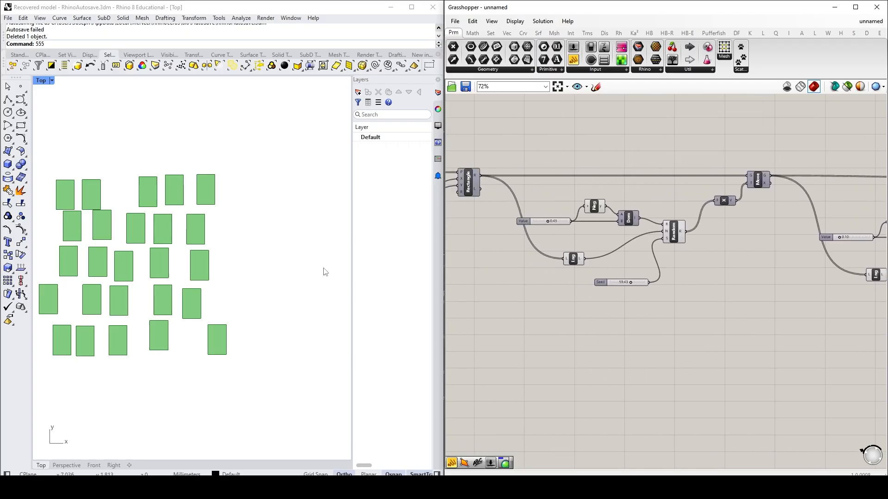
scroll(574, 256, up, 1)
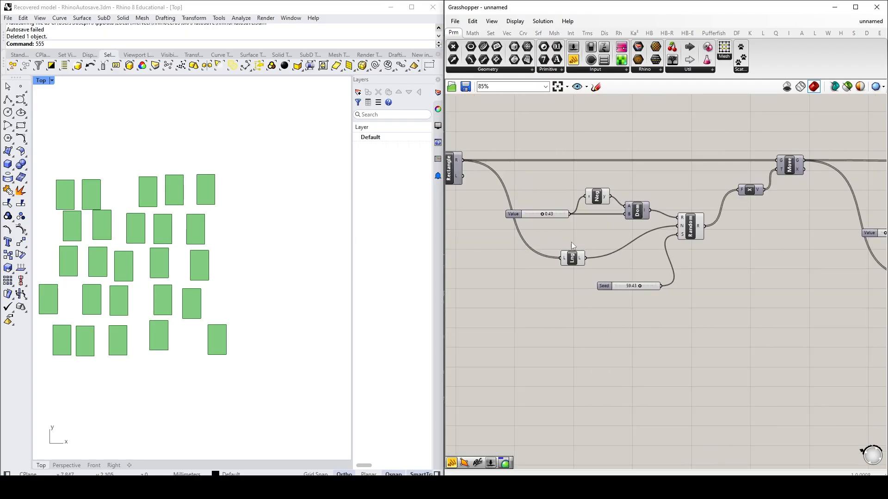
scroll(574, 253, up, 2)
mouse_move(532, 212)
mouse_down()
mouse_move(516, 211)
mouse_move(539, 211)
mouse_up()
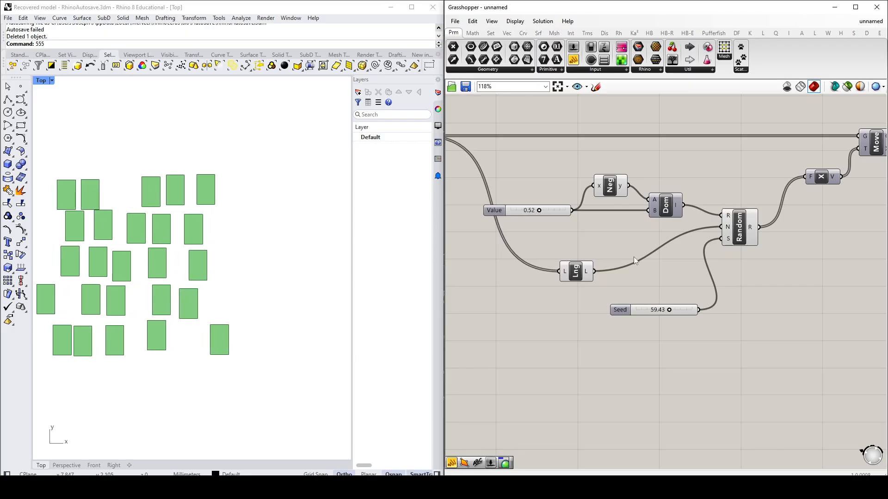
Step: Set the Rectangle Horizontal Dimension slider to 0.22 and the Rectangle Vertical Dimension slider to 0.87
scroll(634, 257, down, 3)
right_drag(546, 278, 838, 274)
scroll(567, 245, up, 6)
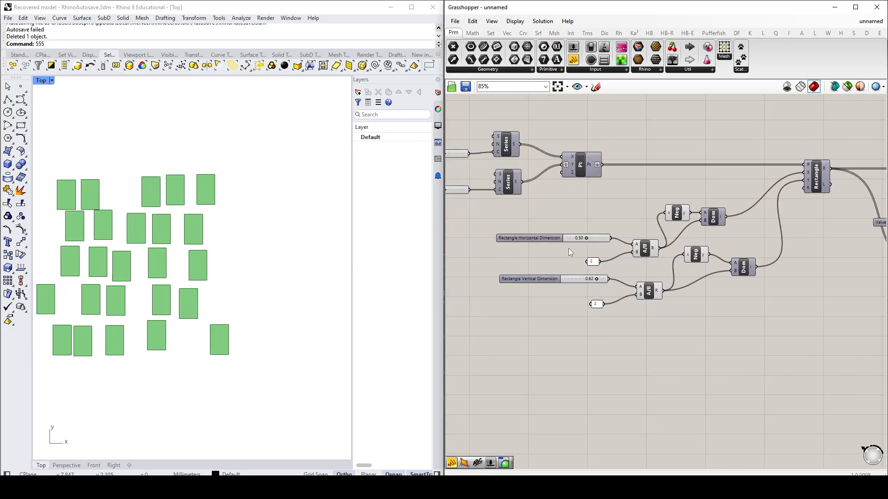
drag(628, 228, 606, 228)
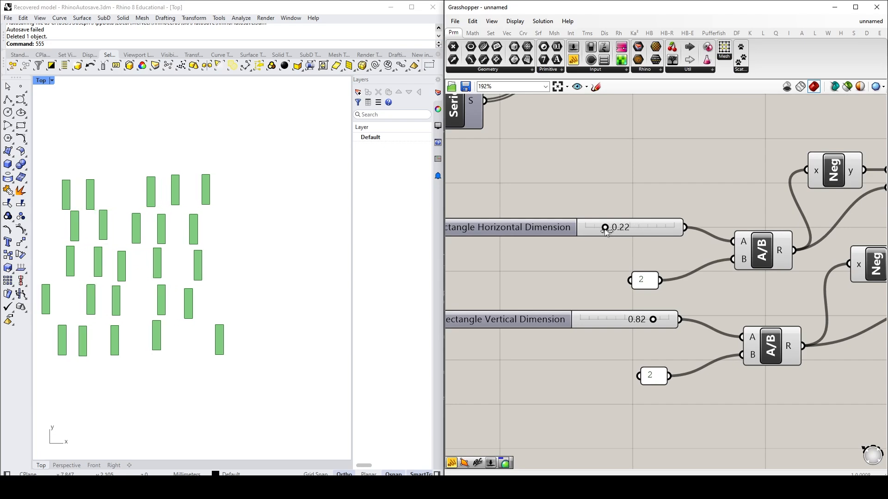
drag(653, 320, 657, 322)
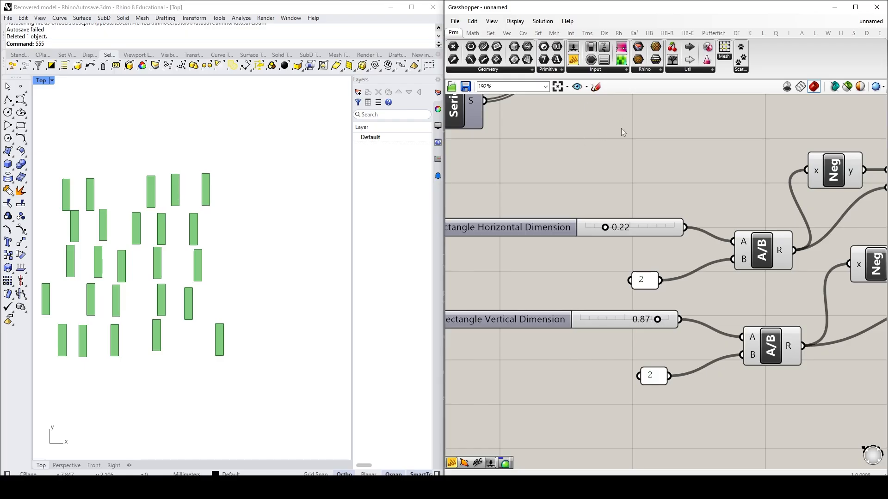
scroll(604, 226, down, 4)
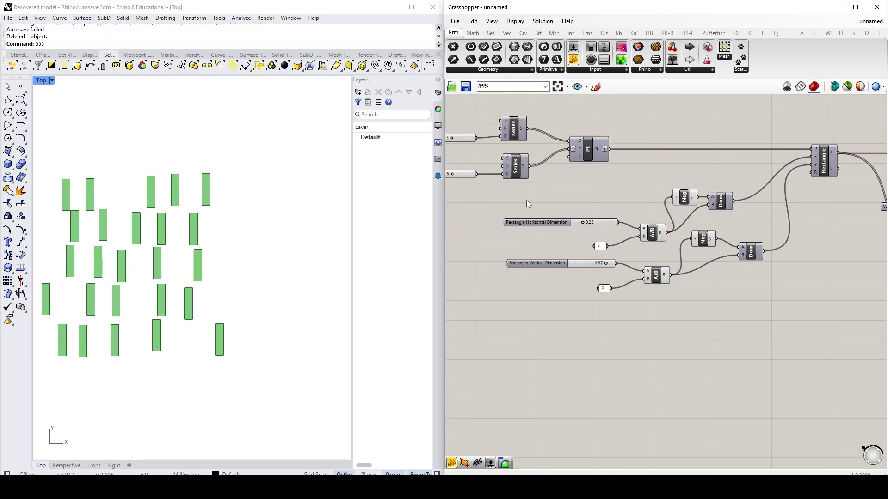
Step: Add a number slider and connect it to the Step input of the Series that feeds the points' X coordinate
right_drag(527, 201, 627, 222)
scroll(559, 138, up, 1)
scroll(613, 158, up, 1)
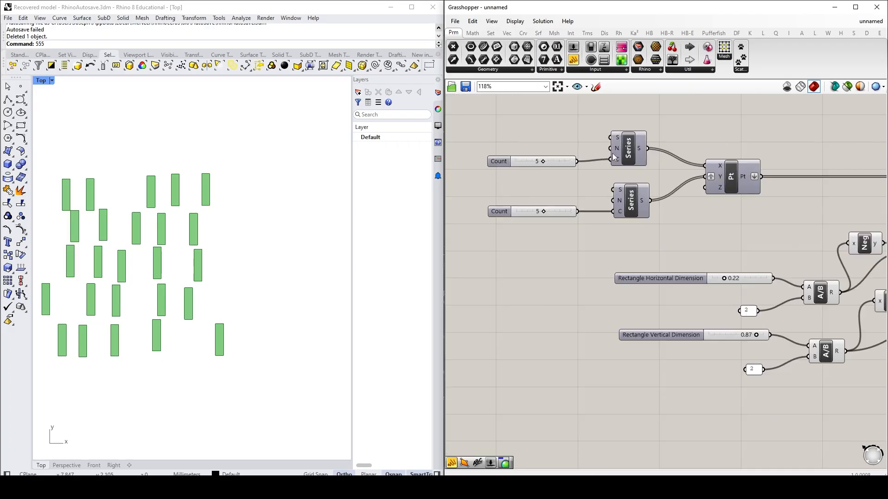
scroll(615, 157, up, 1)
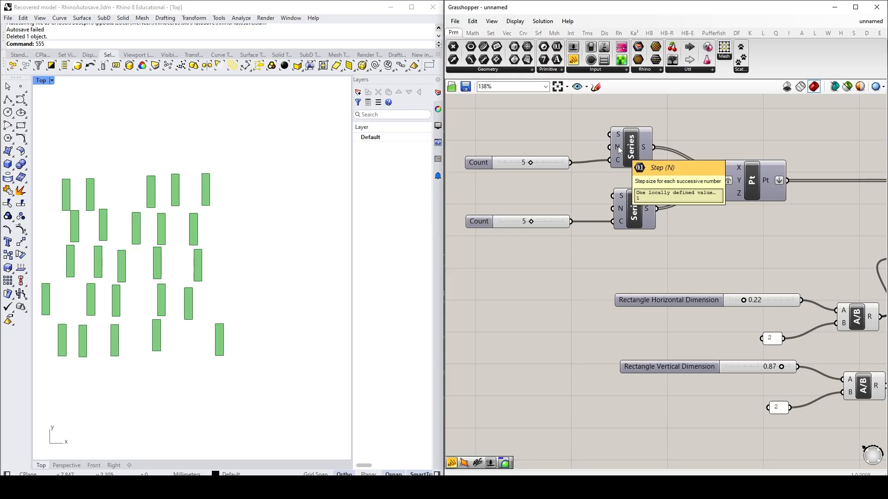
double_click(552, 134)
text(slider)
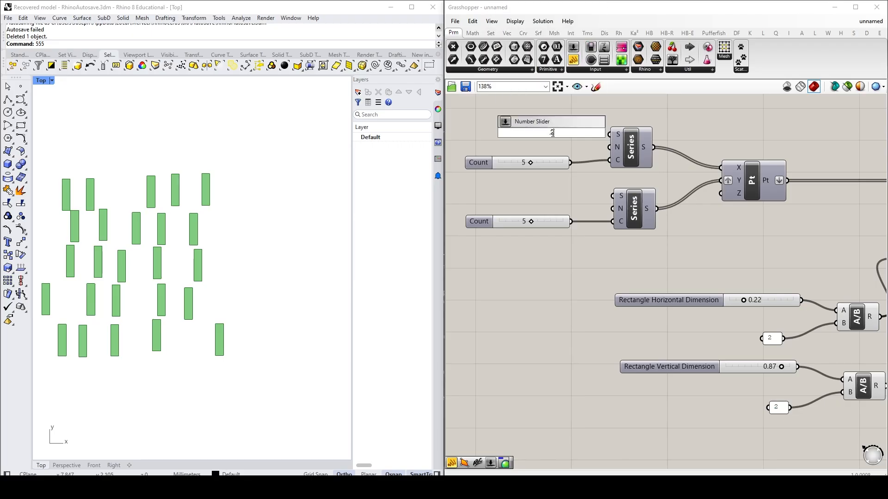
key(Return)
drag(522, 139, 499, 146)
drag(580, 141, 609, 147)
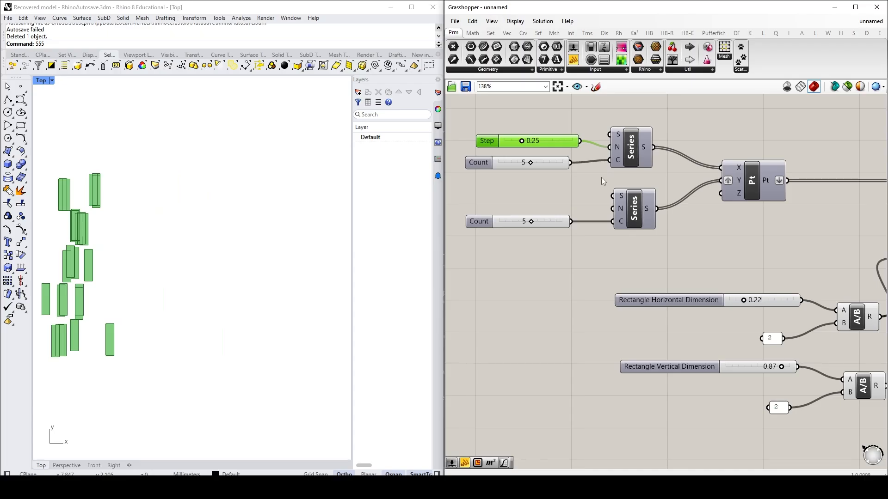
Step: Set the Step slider of the X Series to 0.73
drag(524, 141, 560, 141)
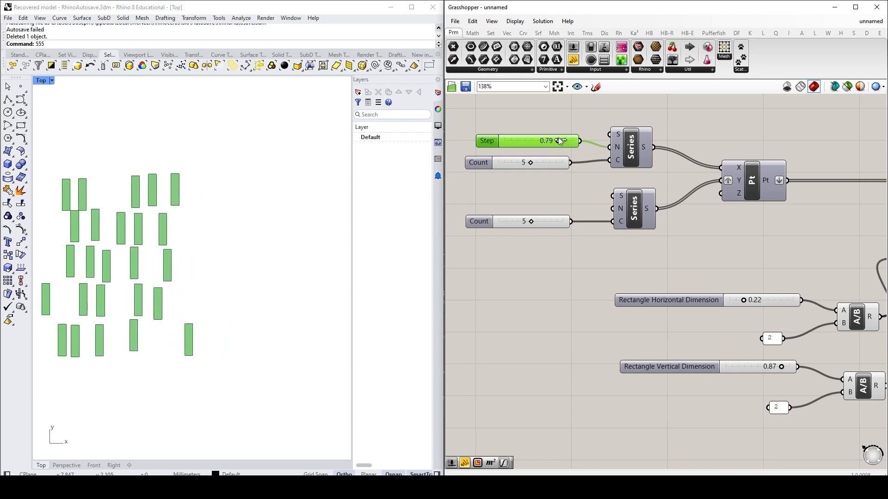
drag(558, 143, 554, 141)
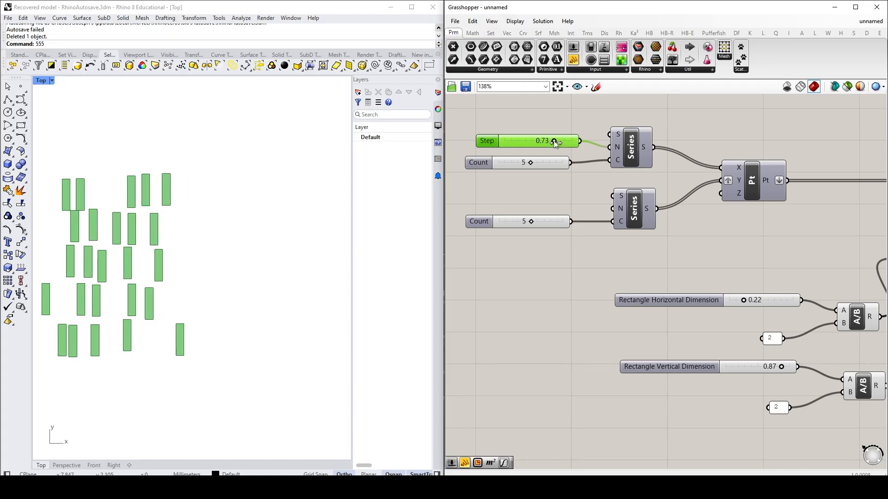
click(562, 261)
Step: Set the Seed slider of the Random component driving the Y displacement to 34.89
scroll(571, 273, down, 4)
right_drag(682, 274, 865, 221)
scroll(680, 176, up, 3)
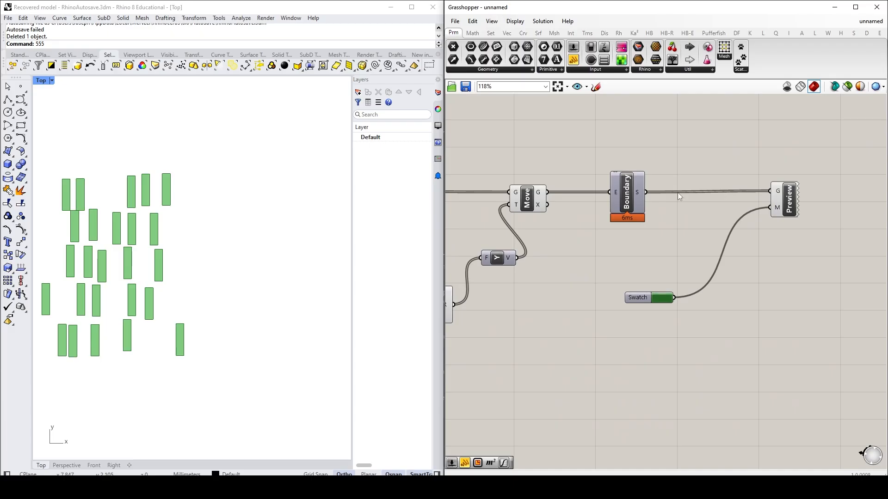
right_drag(565, 251, 851, 191)
drag(651, 325, 635, 329)
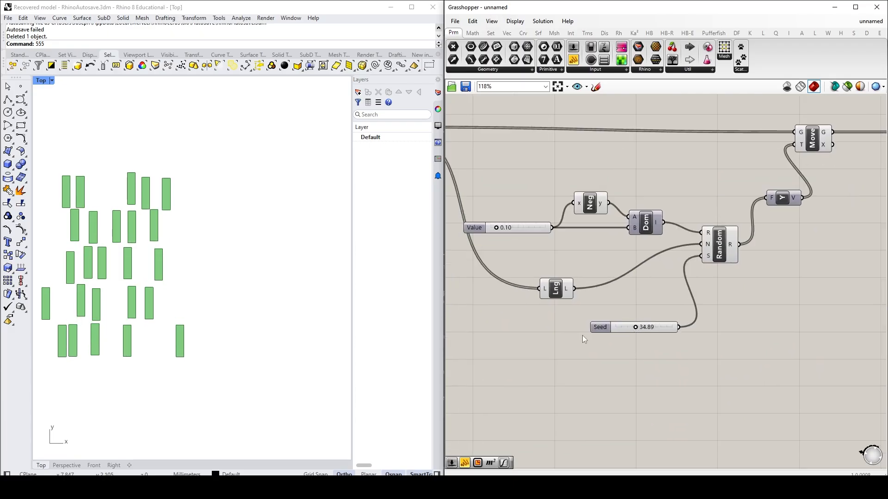
Step: Slightly lower the Seed slider of the Random component driving the X displacement
right_click(798, 294)
right_drag(481, 331, 881, 302)
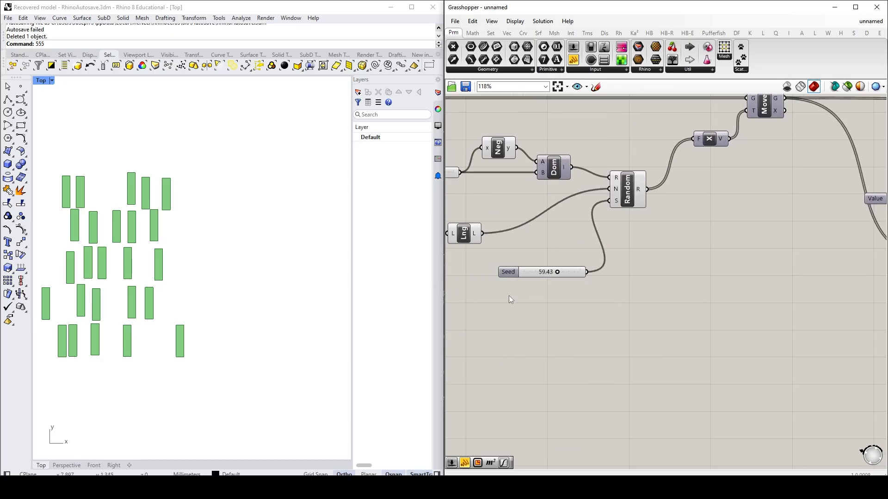
drag(557, 272, 551, 272)
Step: Set the Count sliders of both the X and Y Series to 10 to enlarge the rectangle grid
scroll(504, 335, down, 3)
scroll(504, 336, down, 1)
right_drag(506, 335, 767, 321)
right_drag(561, 239, 653, 240)
scroll(518, 208, up, 5)
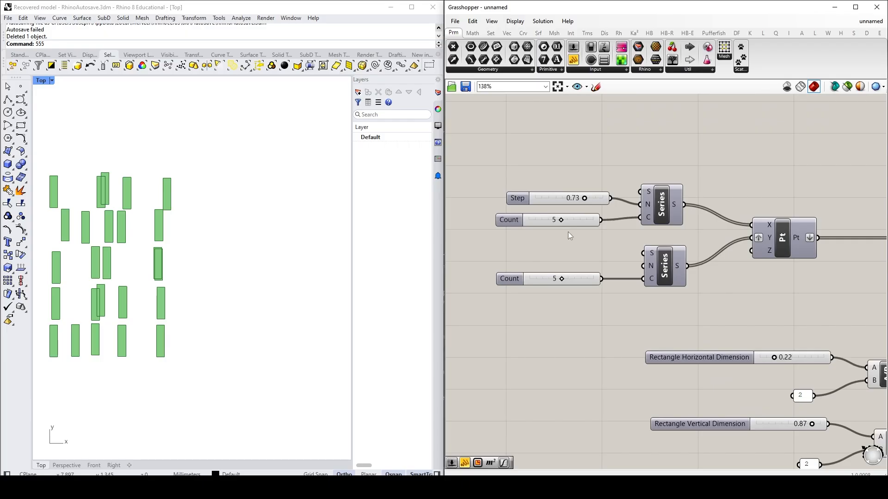
drag(561, 222, 614, 222)
drag(560, 280, 604, 279)
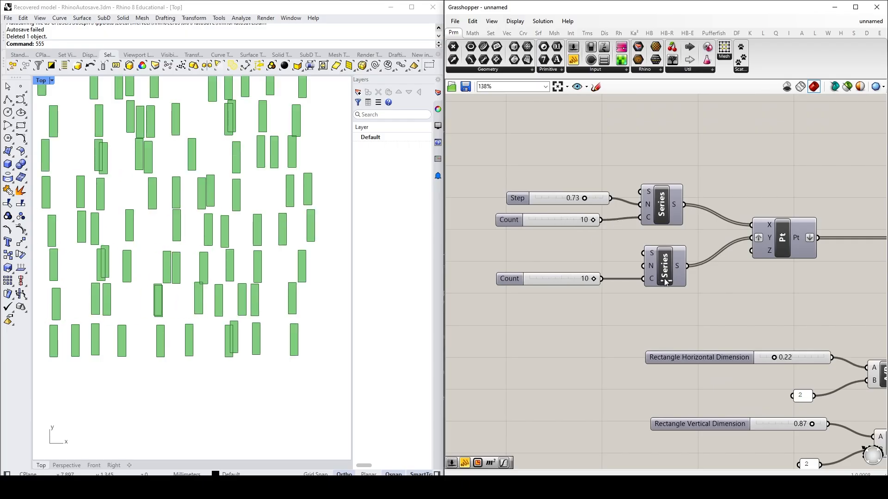
right_drag(183, 266, 183, 323)
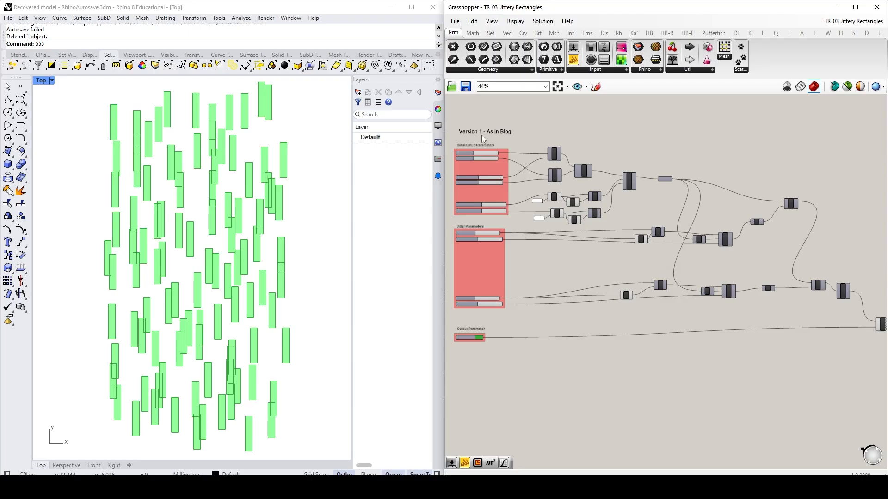
Step: Examine the parameter groups and the colour grouping notes of the Version 1 script in TR_03_Jittery Rectangles
scroll(482, 171, up, 3)
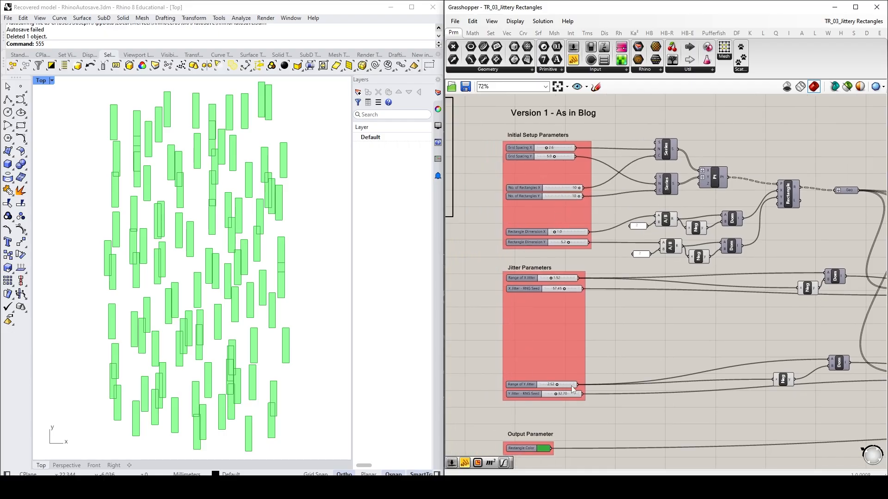
right_drag(478, 307, 700, 308)
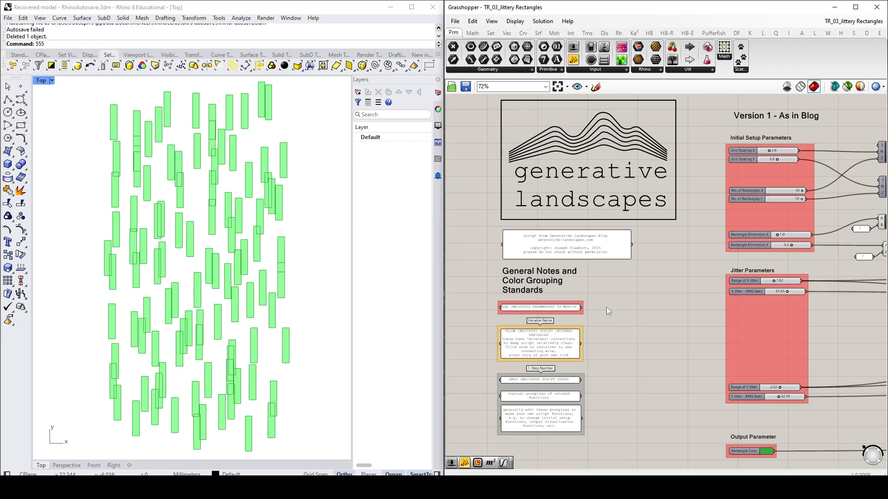
scroll(603, 304, down, 4)
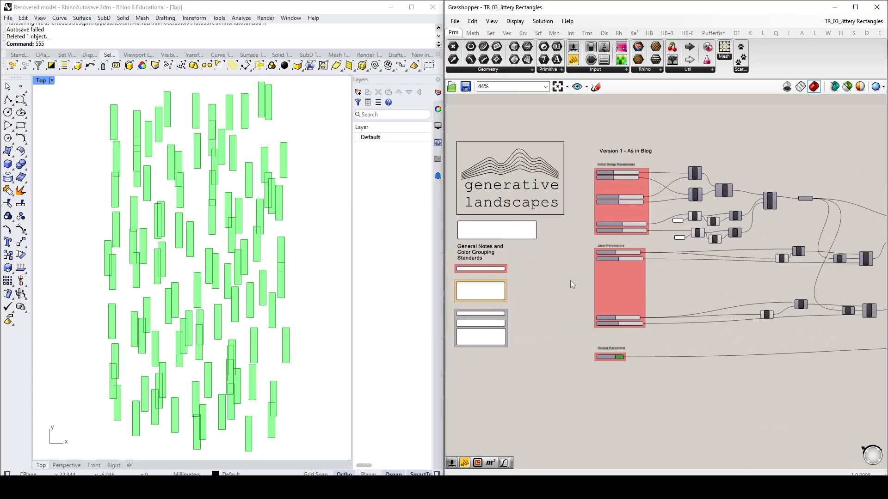
scroll(528, 253, up, 2)
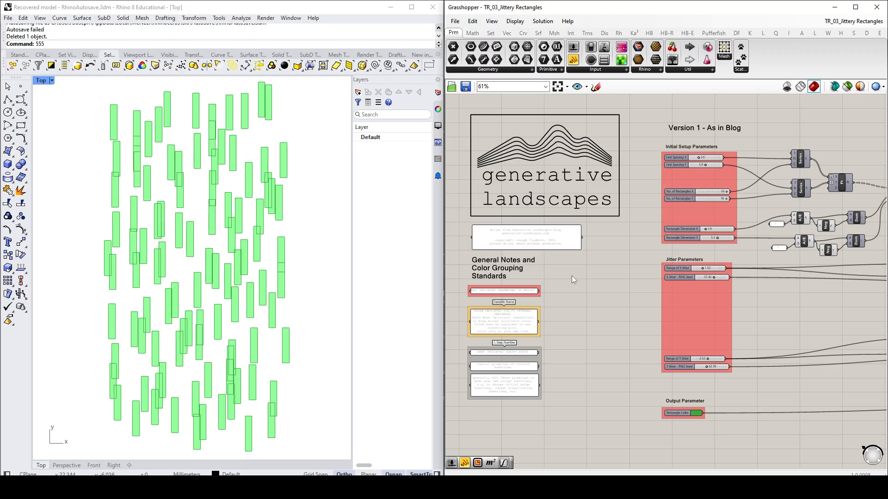
scroll(571, 276, down, 2)
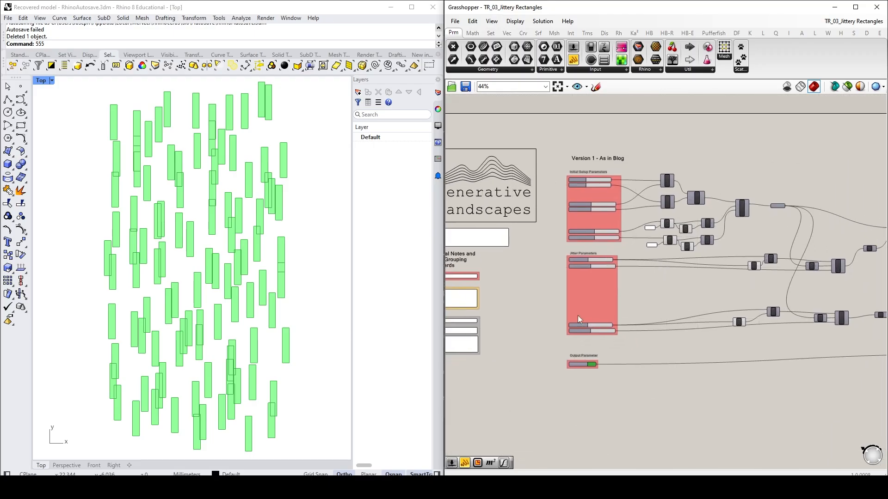